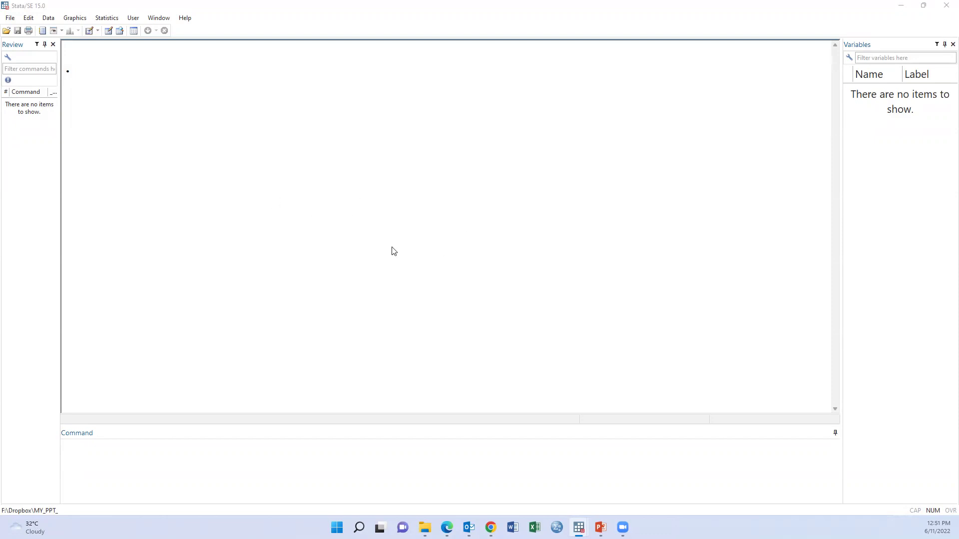
# Open the ExampleData_WAMI_Index dataset from the Desktop and widen the variables list.
pyautogui.click(7, 31)
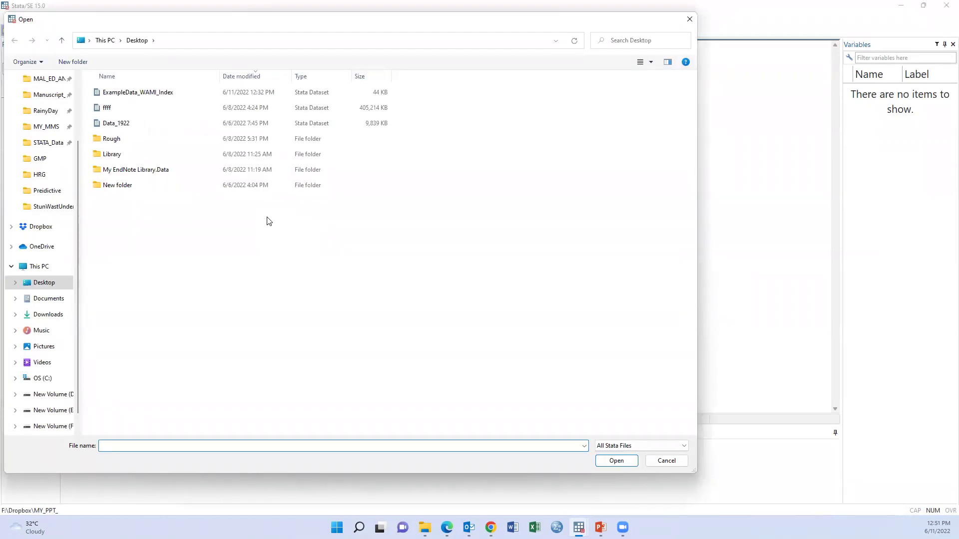
pyautogui.click(113, 93)
pyautogui.click(616, 464)
pyautogui.moveTo(842, 272); pyautogui.dragTo(584, 259)
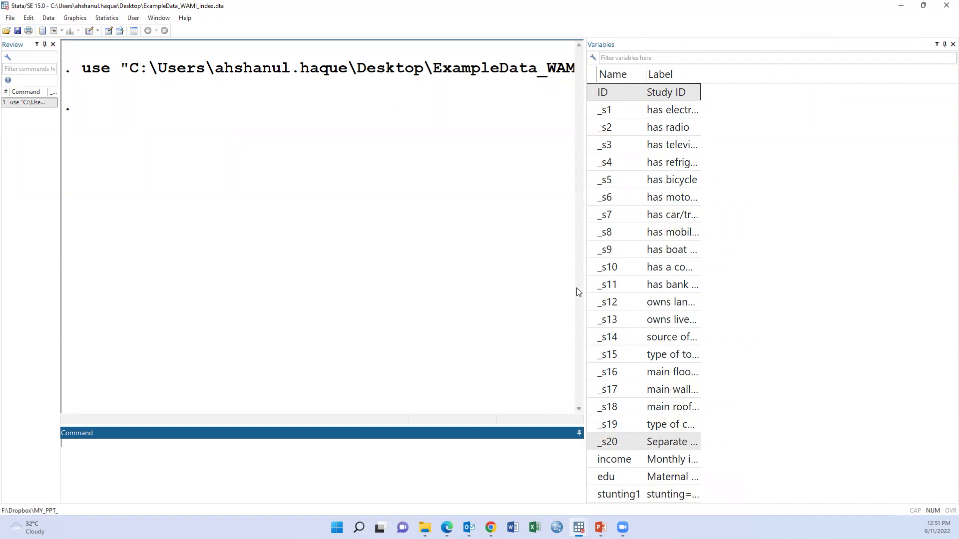
pyautogui.moveTo(585, 283); pyautogui.dragTo(628, 290)
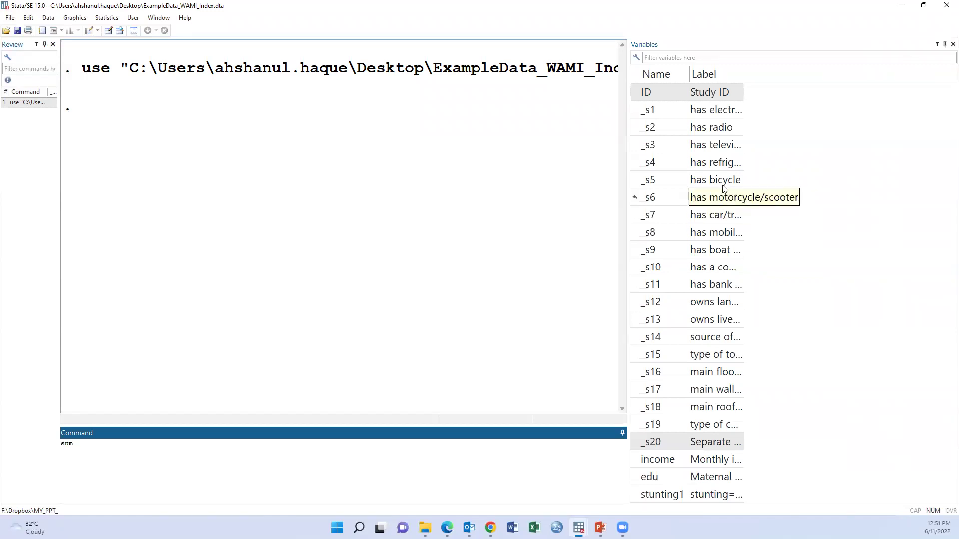
# Summarize the asset variables _s1 to _s13 together with _s20 using the sum command.
pyautogui.click(692, 111)
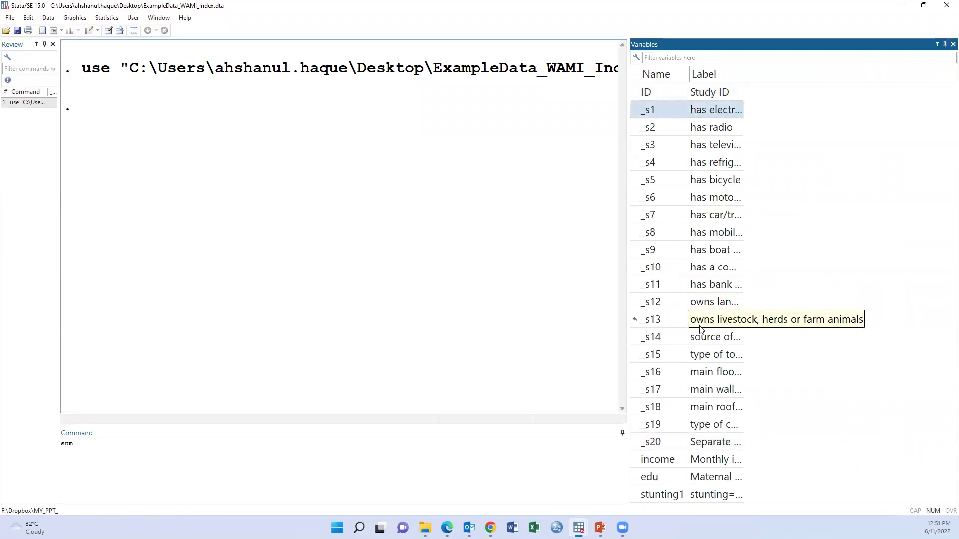
pyautogui.keyDown('shift'); pyautogui.click(637, 319); pyautogui.keyUp('shift')
pyautogui.click(636, 320)
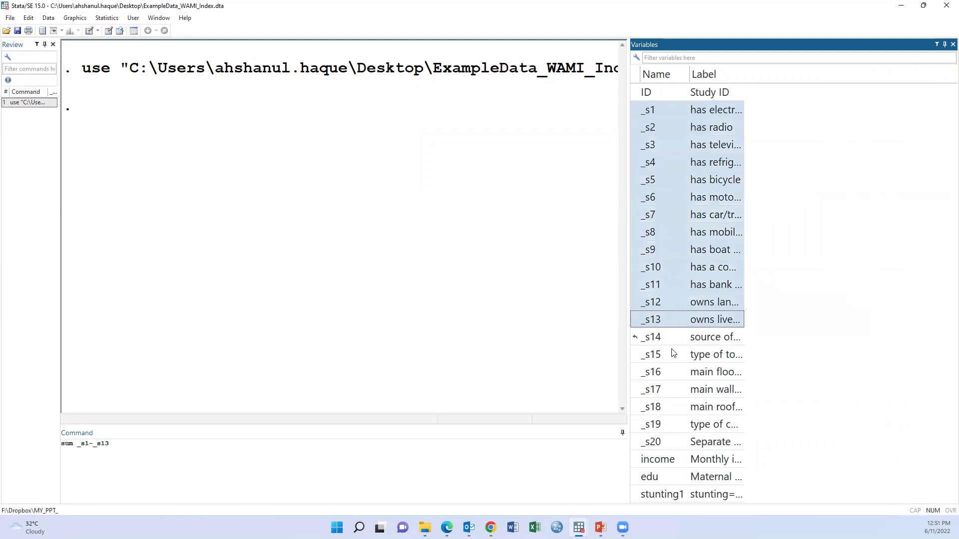
pyautogui.click(635, 440)
pyautogui.press('Return')
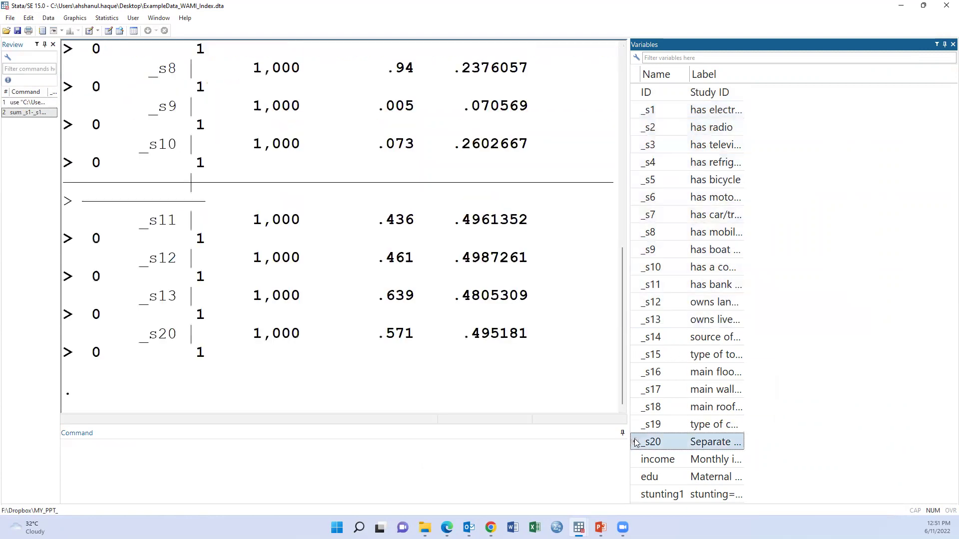
# Enlarge the results area by narrowing the variables list, and rerun the asset variable summary so its columns fit.
pyautogui.moveTo(629, 335); pyautogui.dragTo(817, 334)
pyautogui.click(30, 113)
pyautogui.press('Return')
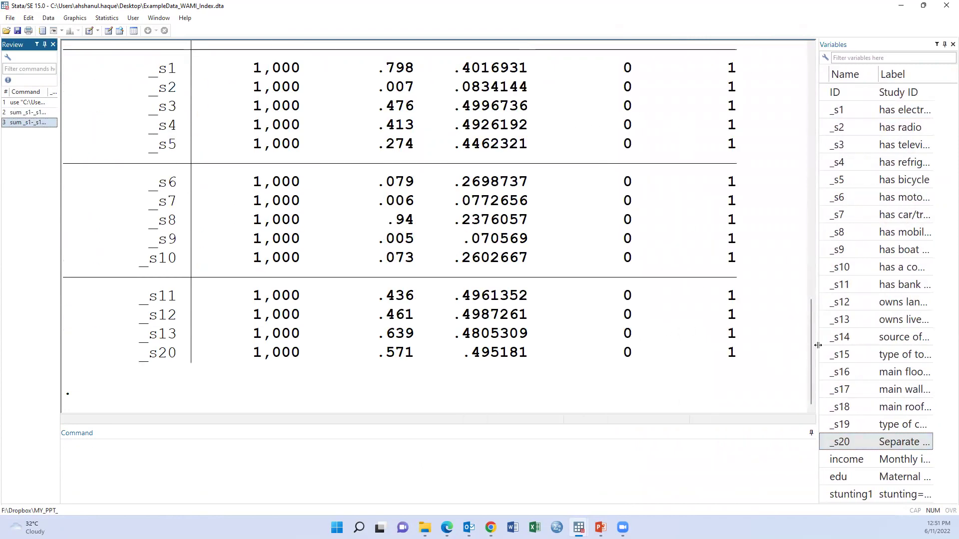
pyautogui.moveTo(818, 344); pyautogui.dragTo(784, 344)
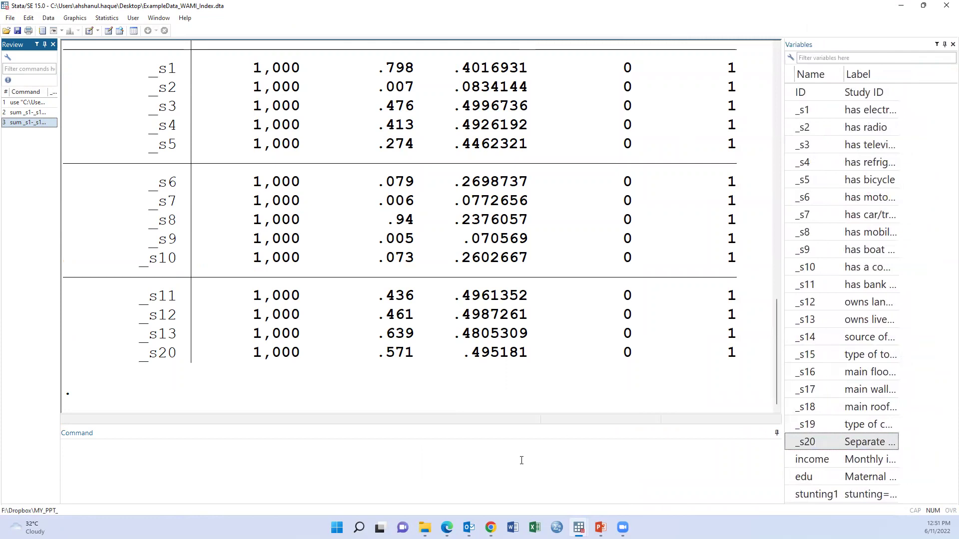
# Tabulate the drinking water source variable _s14, widen the results area and rerun the tabulation so the table fits.
pyautogui.click(552, 451)
pyautogui.write('ta')
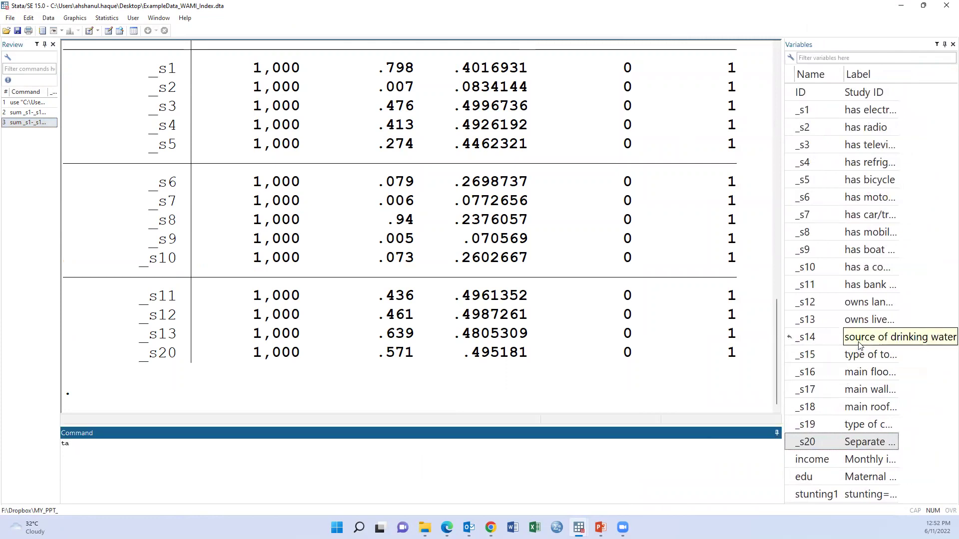
pyautogui.doubleClick(805, 337)
pyautogui.press('Return')
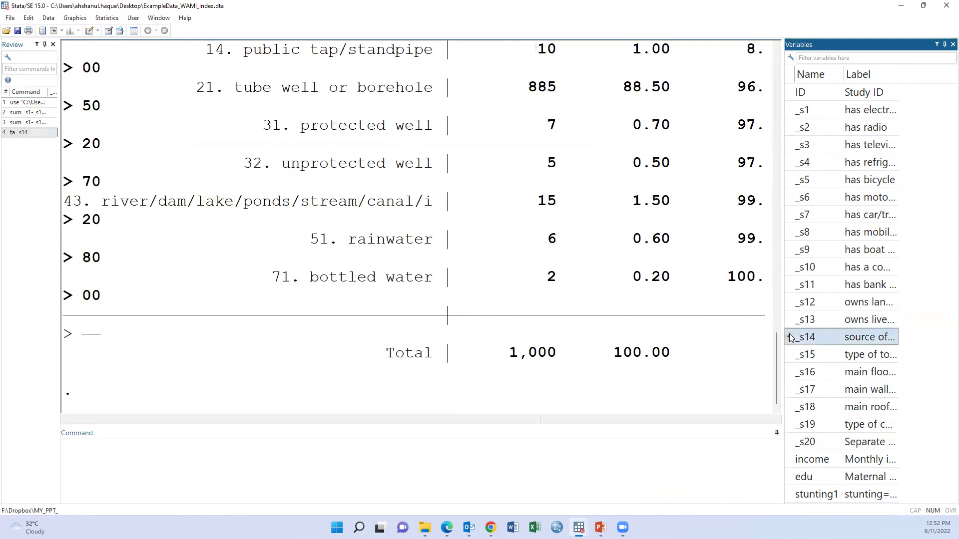
pyautogui.moveTo(783, 287); pyautogui.dragTo(844, 279)
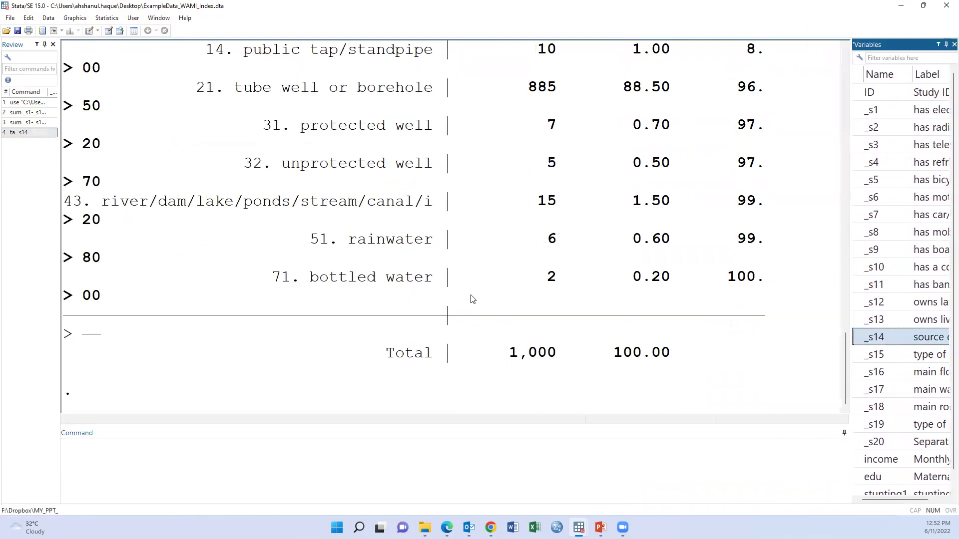
pyautogui.doubleClick(42, 134)
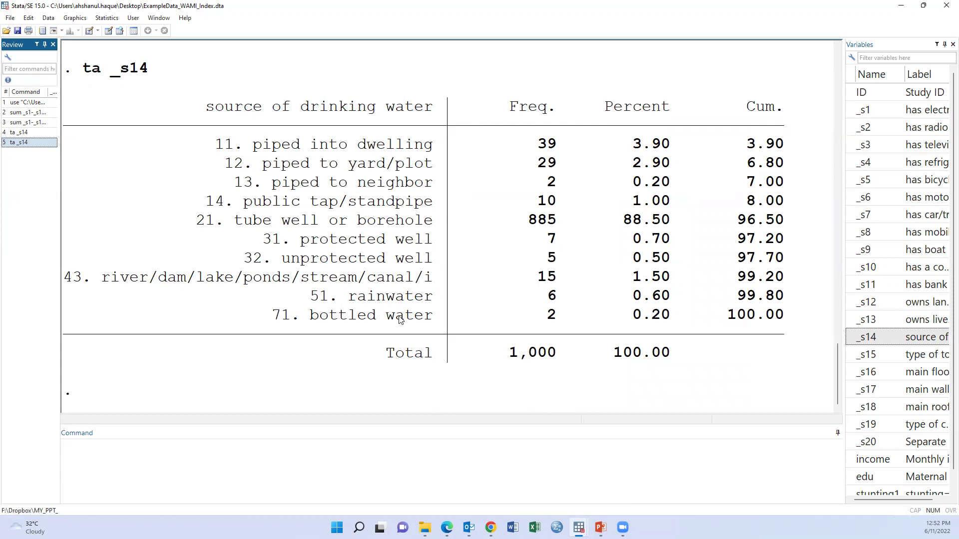
# Bring up the empty Untitled3 do-file, check the _s14 category codes in the results, and return to the do-file.
pyautogui.click(575, 522)
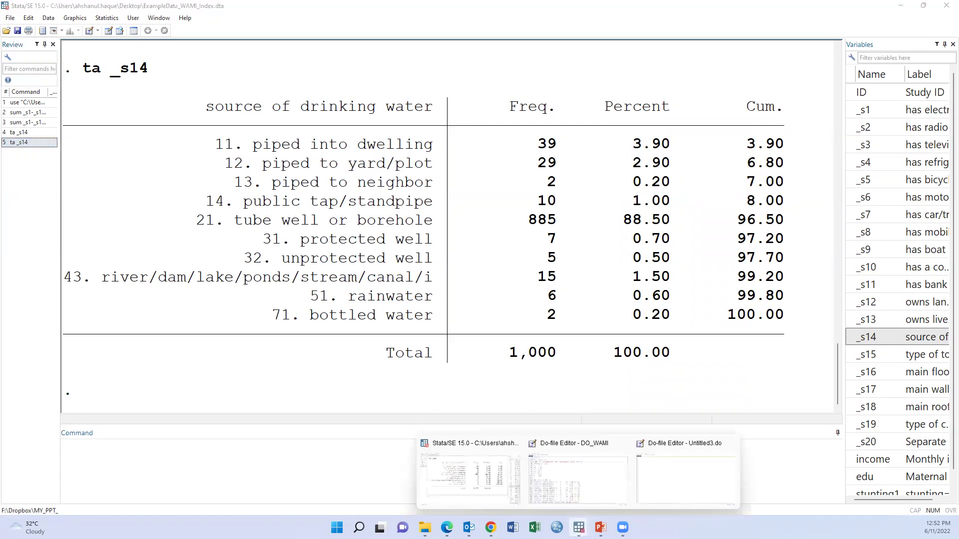
pyautogui.click(666, 485)
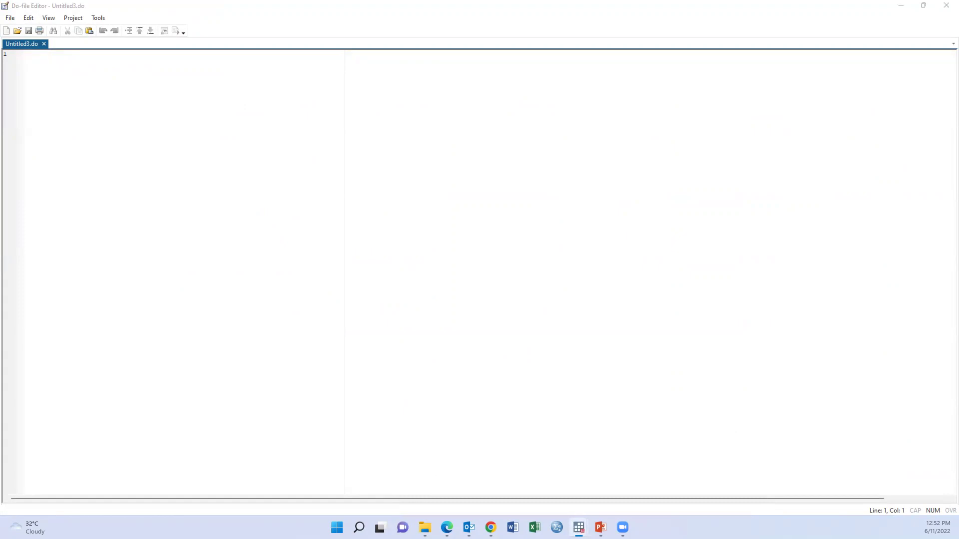
pyautogui.moveTo(582, 524)
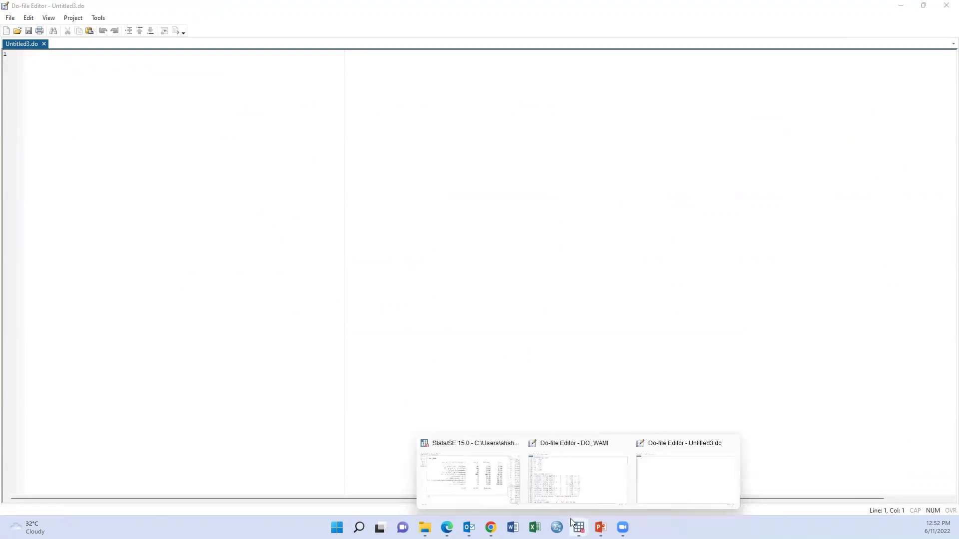
pyautogui.click(501, 488)
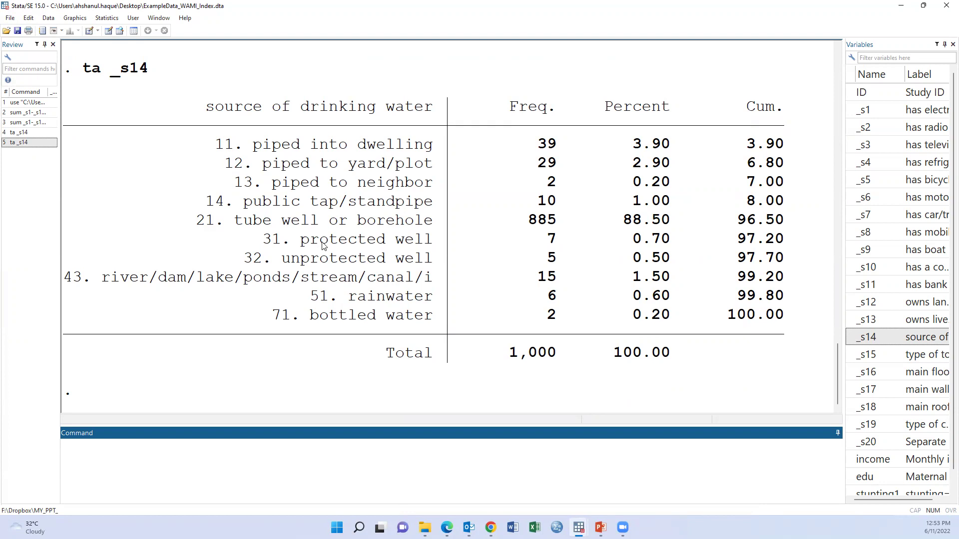
pyautogui.click(901, 5)
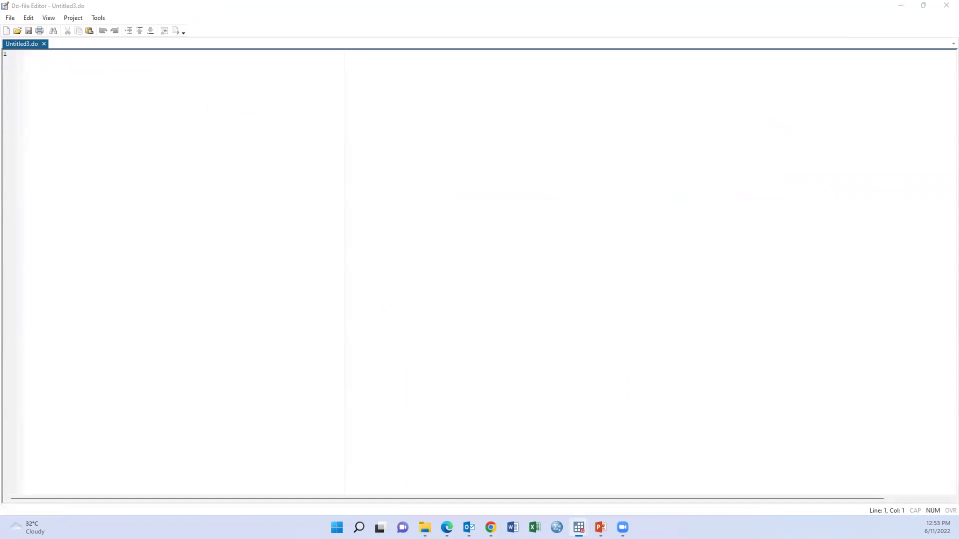
# Write code generating dring_water from _s14: 1 for 11, 12, 13, 14, 21, 31, 71; 0 for 32, 43, 51; labelled "Improved dring_water".
pyautogui.click(389, 335)
pyautogui.scroll(5, 393, 336)
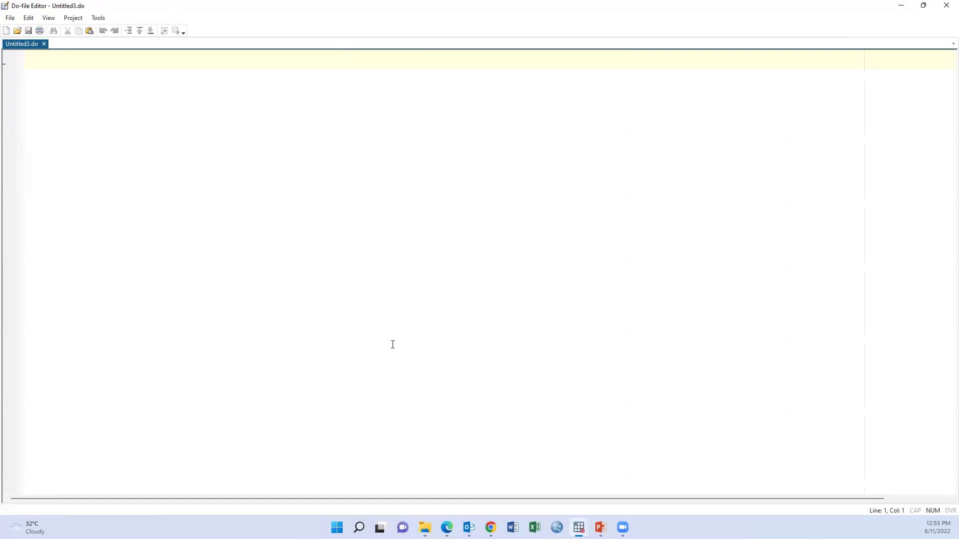
pyautogui.write('gen dring_water=. replace dring_water =   1    if _s14 == 11 replace dring_water =   1    if _s14 == 12 replace dring_water =   1    if _s14 == 13 replace dring_water =   1    if _s14 == 14 replace dring_water =   1    if _s14 == 21 replace dring_water =   1    if _s14 == 31 replace dring_water =   0    if _s14 == 32 replace dring_water =   0    if _s14 == 43 replace dring_water =   0    if _s14 == 51 replace dring_water =   1    if _s14 == 71 la var dring_water "Improved dring_water"')
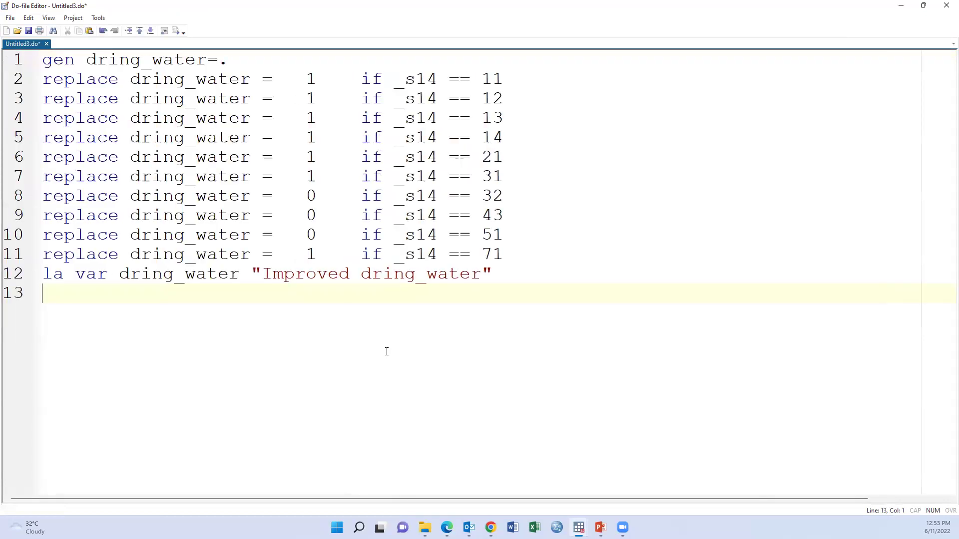
# Above the gen line, add clear, set more off, use "F:\Dropbox\MY_PPT_\AssetNew.dta", clear, and a * separator line.
pyautogui.click(47, 61)
pyautogui.press('Return')
pyautogui.press('Return')
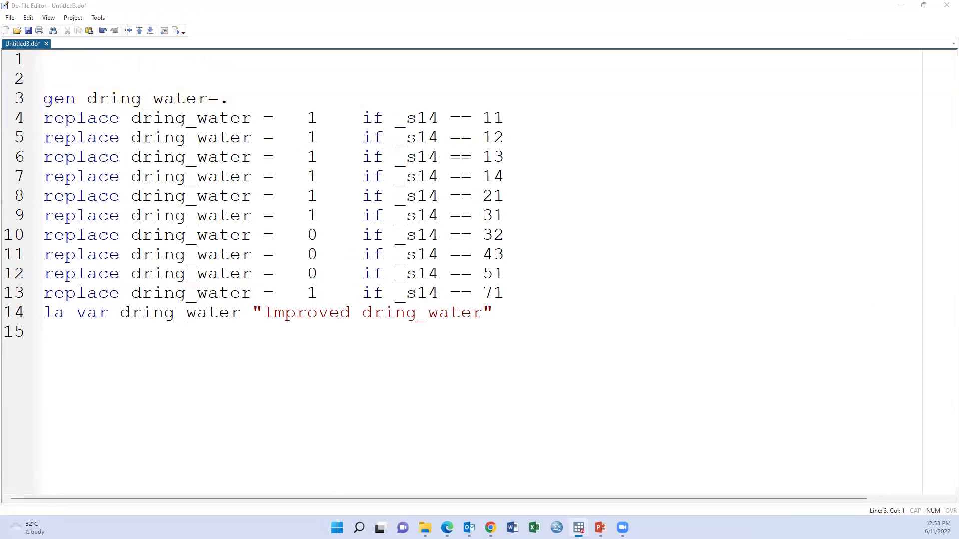
pyautogui.click(112, 65)
pyautogui.write('clear set more off use "F:\\Dropbox\\MY_PPT_\\AssetNew.dta", clear')
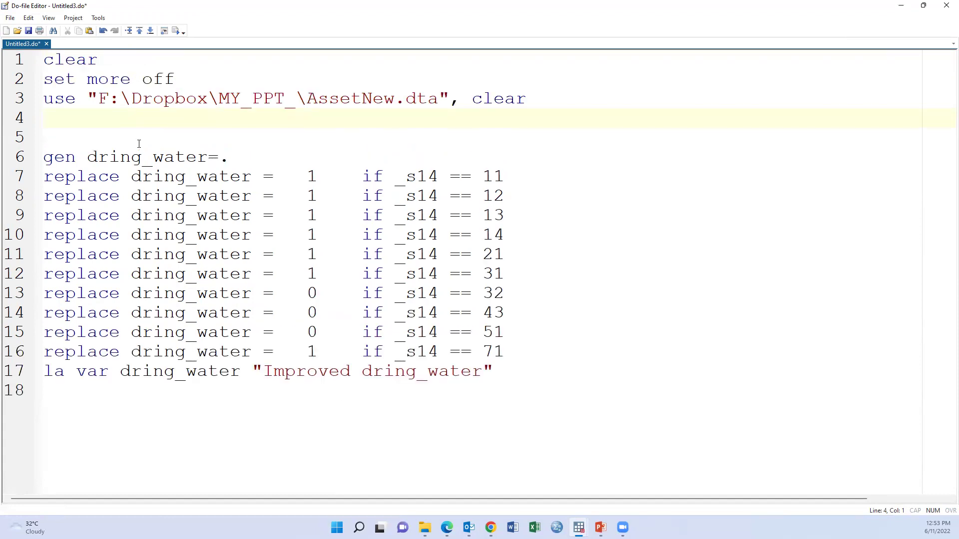
pyautogui.write('*')
pyautogui.press('Delete')
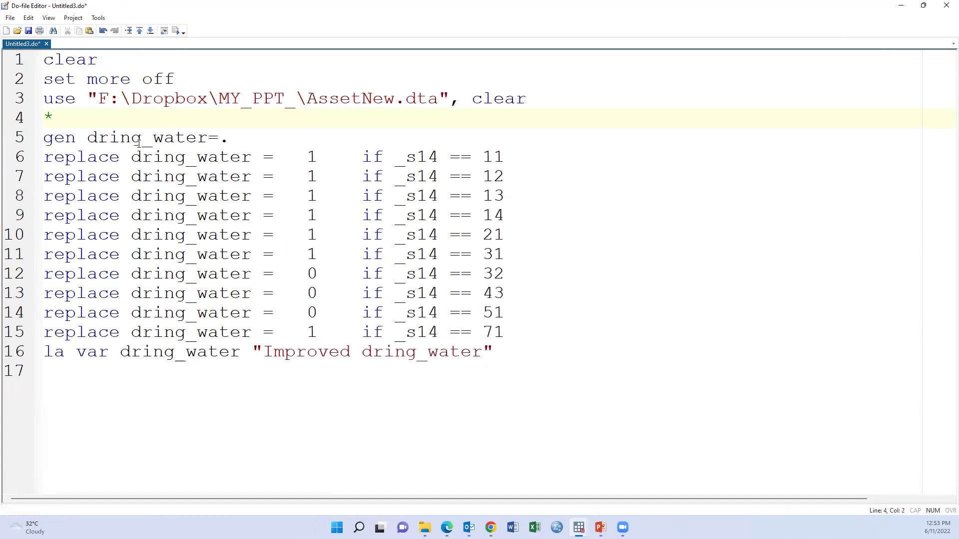
# Run do-file lines 1 to 16 and bring up the Stata results window.
pyautogui.moveTo(15, 59); pyautogui.dragTo(27, 353)
pyautogui.click(177, 32)
pyautogui.moveTo(579, 527)
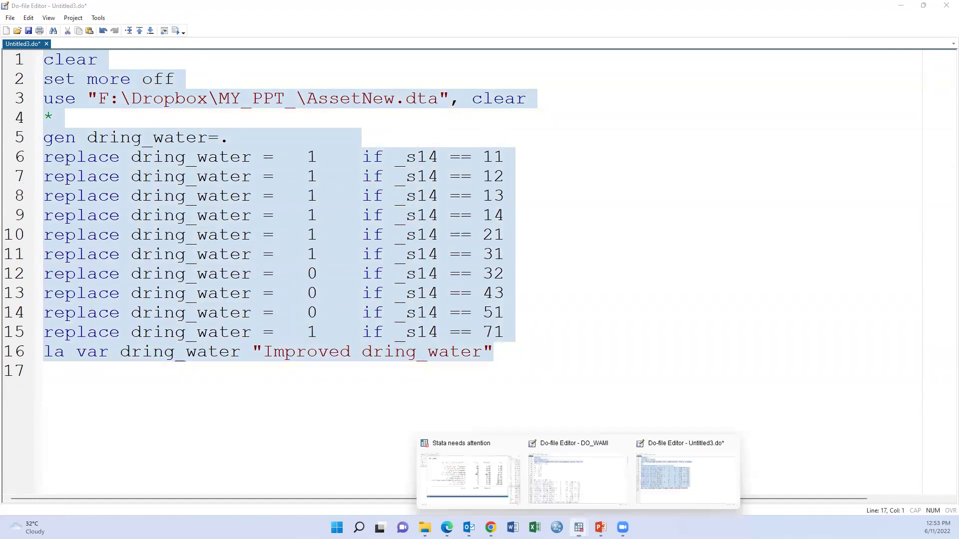
pyautogui.click(472, 491)
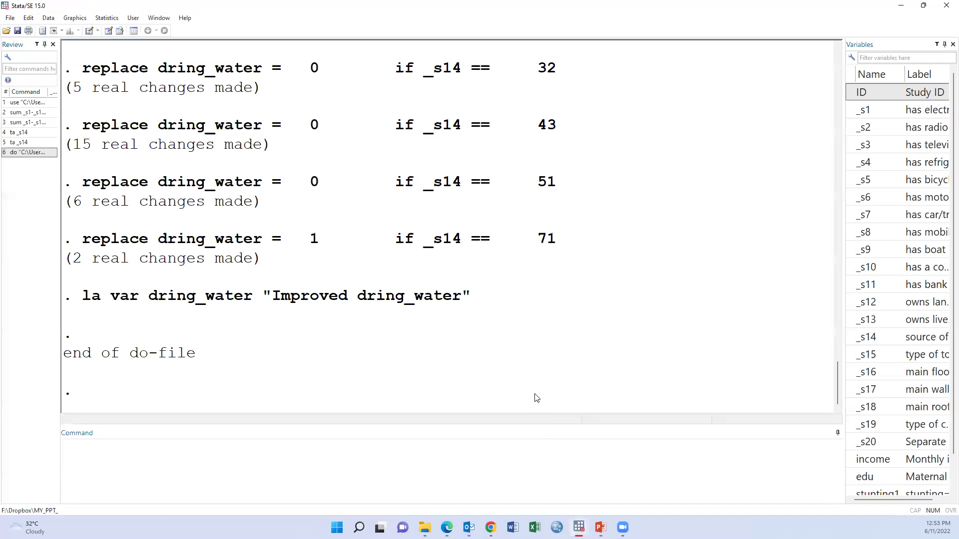
# Tabulate dring_water with the ta command and highlight the frequency for category 1.
pyautogui.click(849, 285)
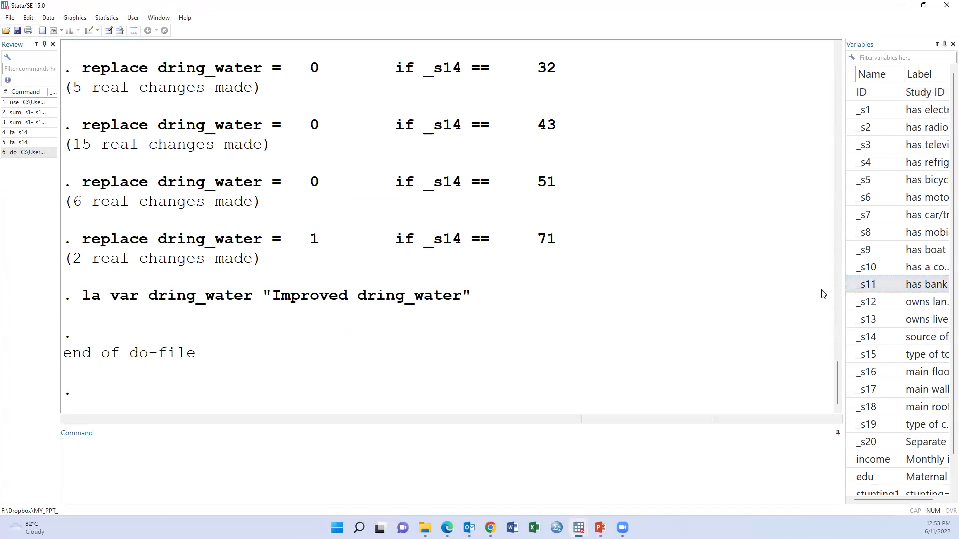
pyautogui.click(696, 479)
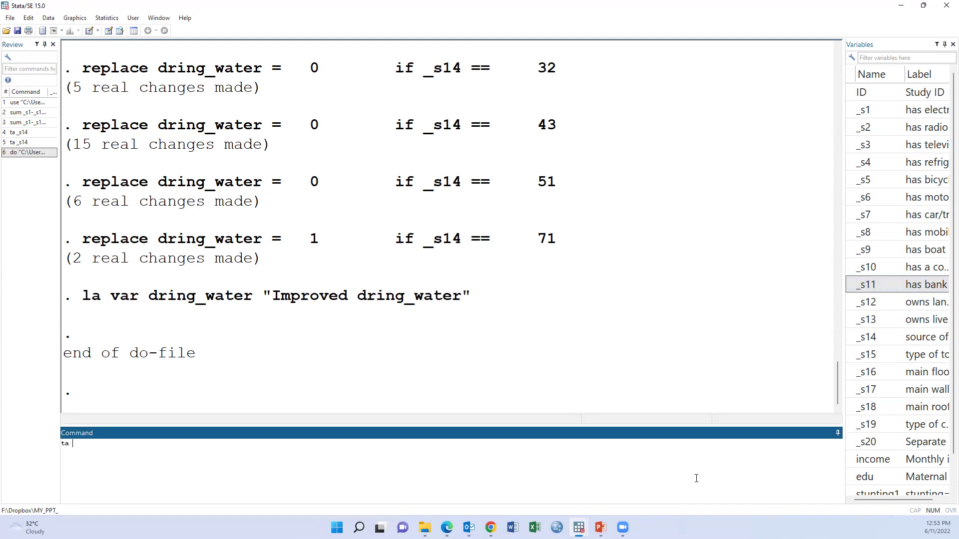
pyautogui.scroll(-1, 929, 479)
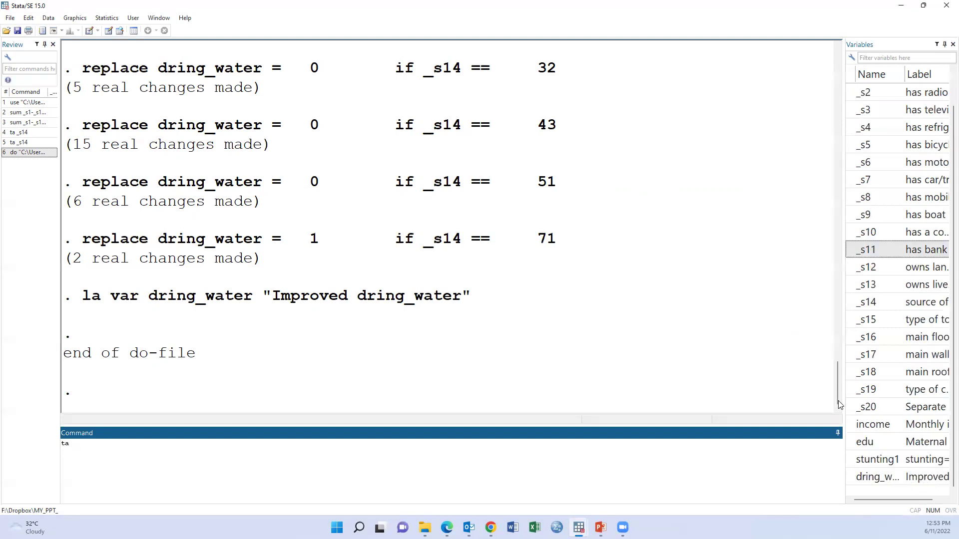
pyautogui.doubleClick(853, 478)
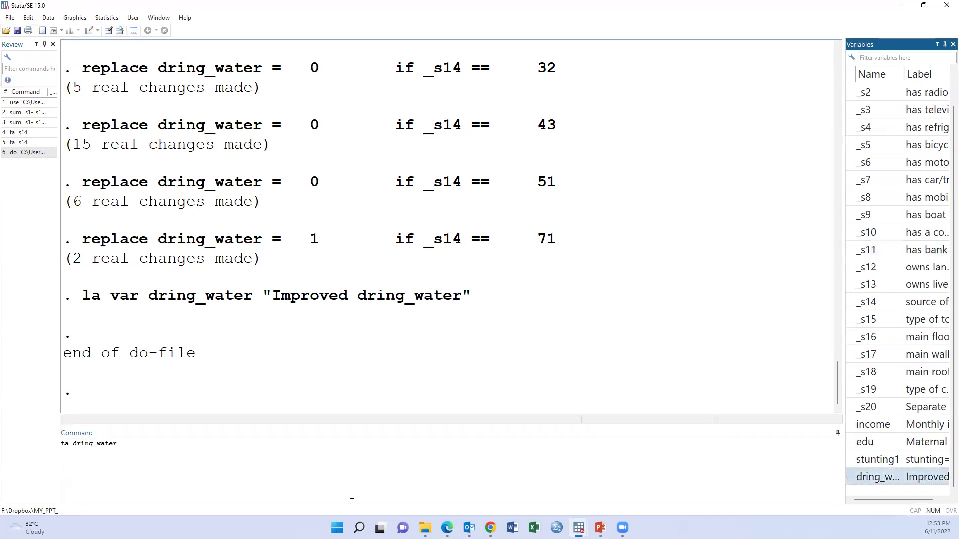
pyautogui.click(363, 486)
pyautogui.press('Return')
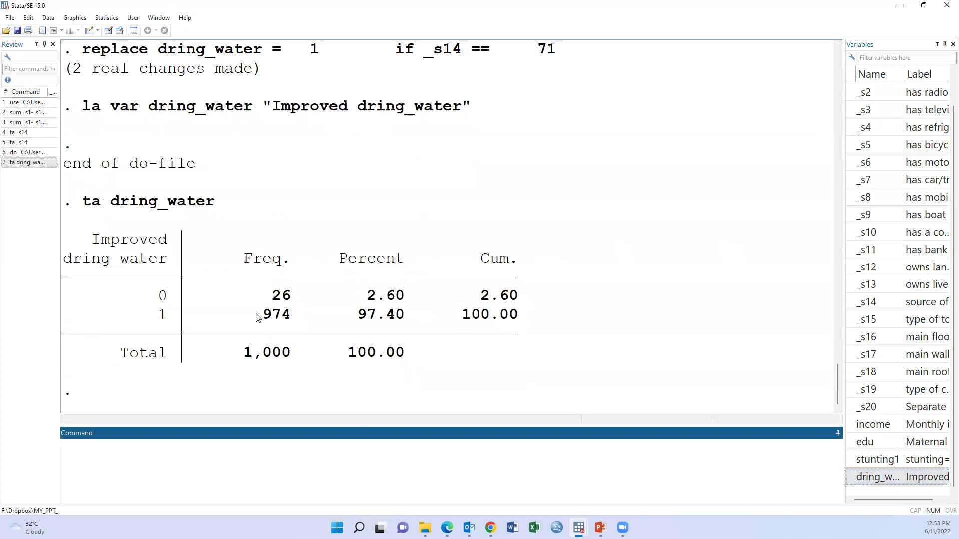
pyautogui.moveTo(160, 296); pyautogui.dragTo(309, 318)
pyautogui.click(157, 320)
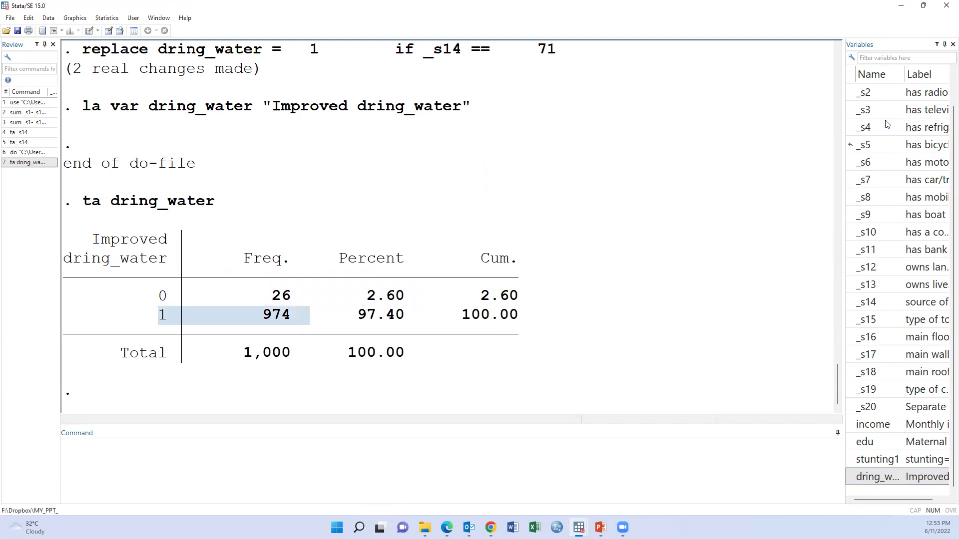
# Return to the do-file and add a * separator line and a new blank line below the label command.
pyautogui.click(902, 5)
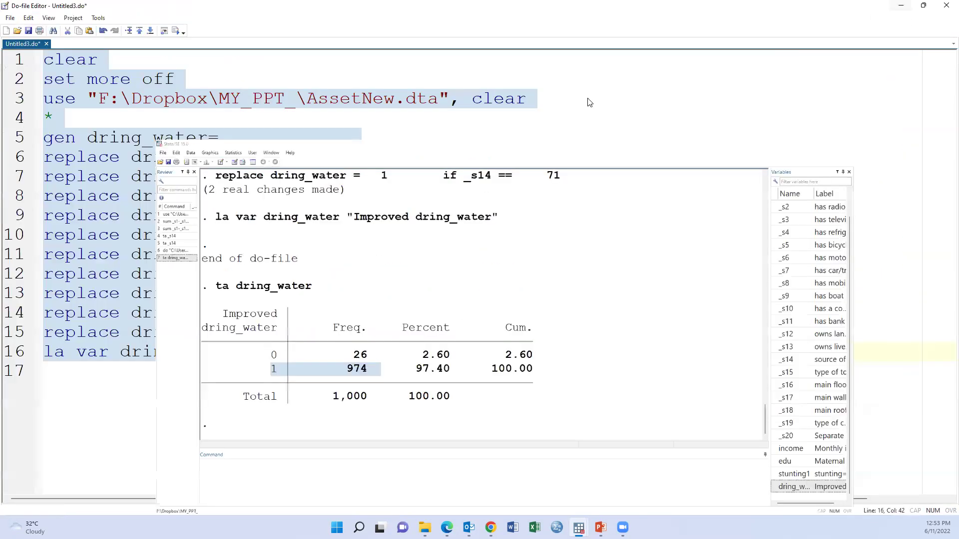
pyautogui.click(205, 384)
pyautogui.write('*')
pyautogui.press('Return')
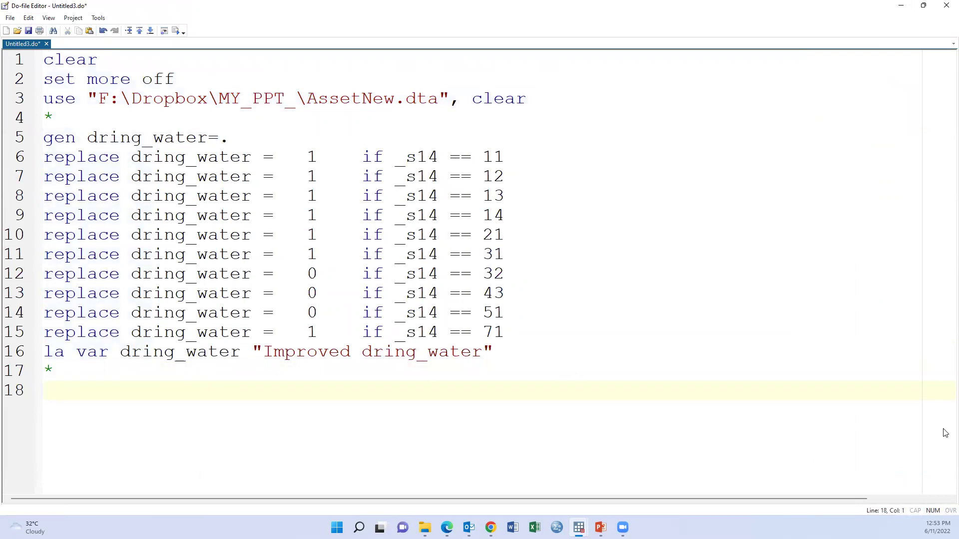
# Switch to the Stata results window and tabulate the toilet facility variable _s15 with the tab command.
pyautogui.moveTo(578, 528)
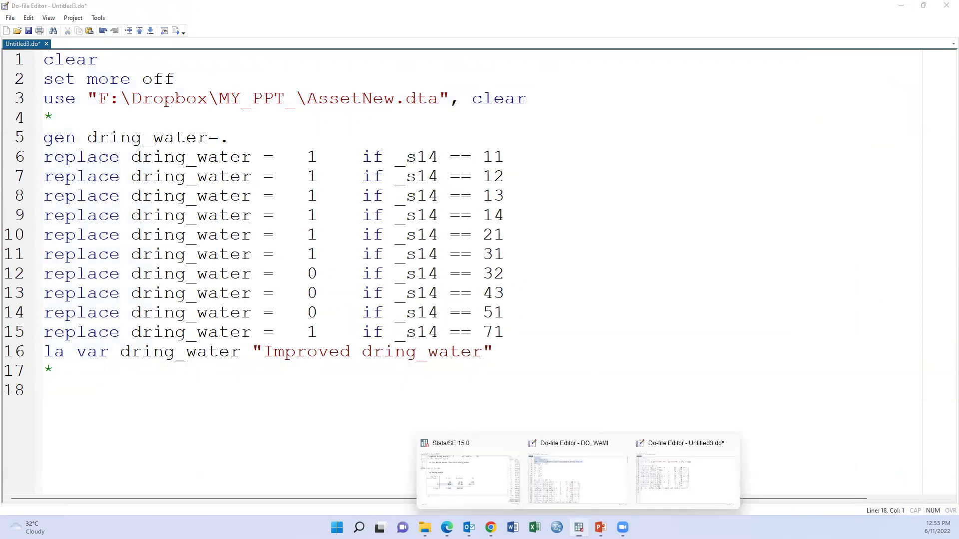
pyautogui.click(486, 491)
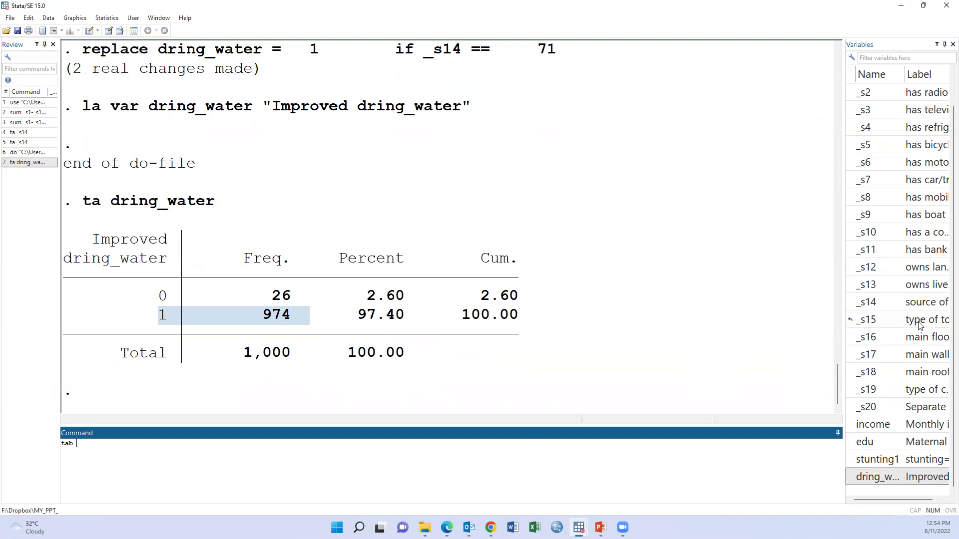
pyautogui.click(850, 321)
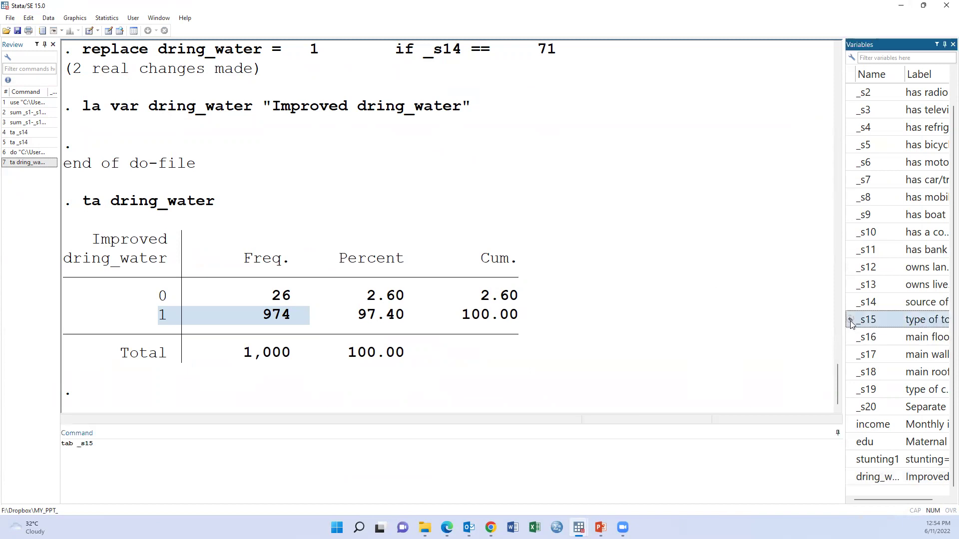
pyautogui.press('Return')
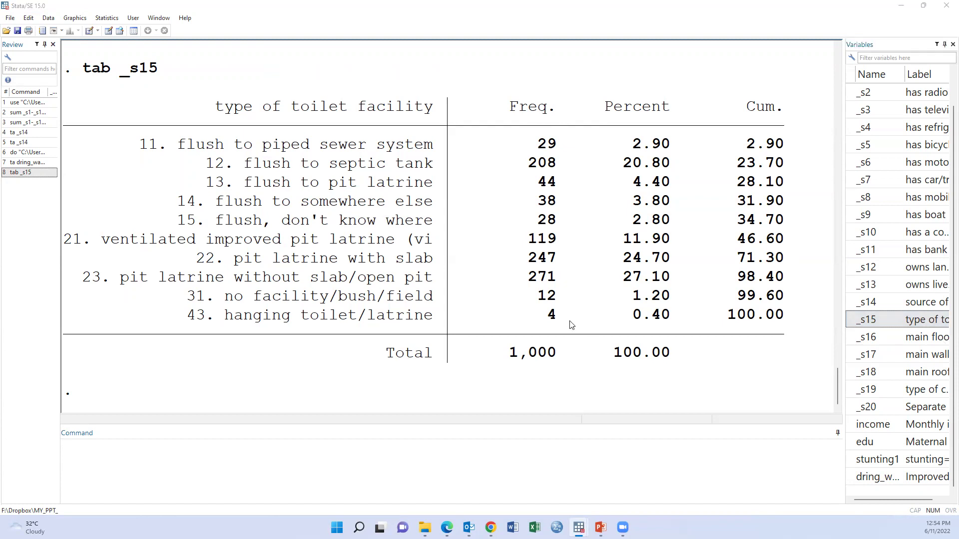
# Examine the toilet facility categories from code 11 to 43, highlighting them to separate improved from unimproved types.
pyautogui.moveTo(142, 148); pyautogui.dragTo(274, 169)
pyautogui.moveTo(213, 186); pyautogui.dragTo(272, 185)
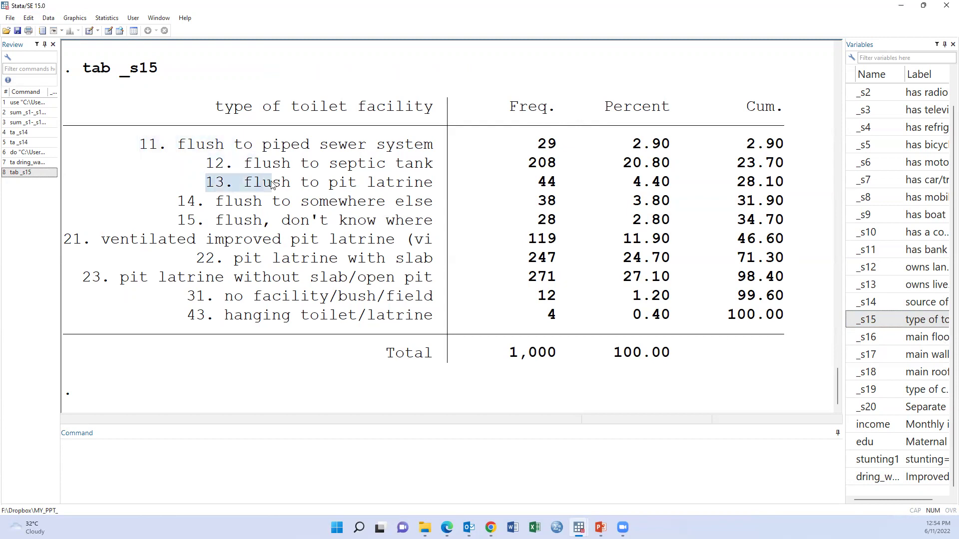
pyautogui.moveTo(186, 201); pyautogui.dragTo(333, 202)
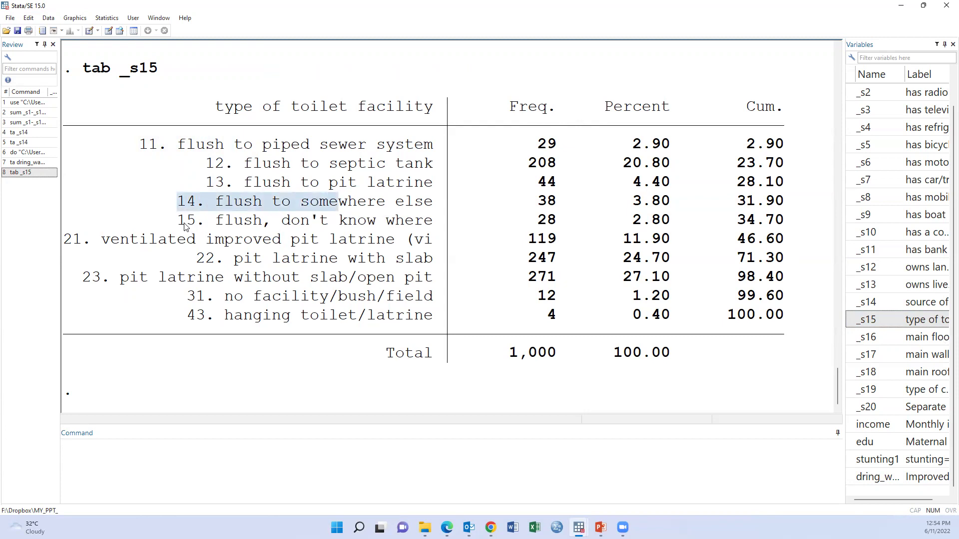
pyautogui.moveTo(178, 222); pyautogui.dragTo(242, 222)
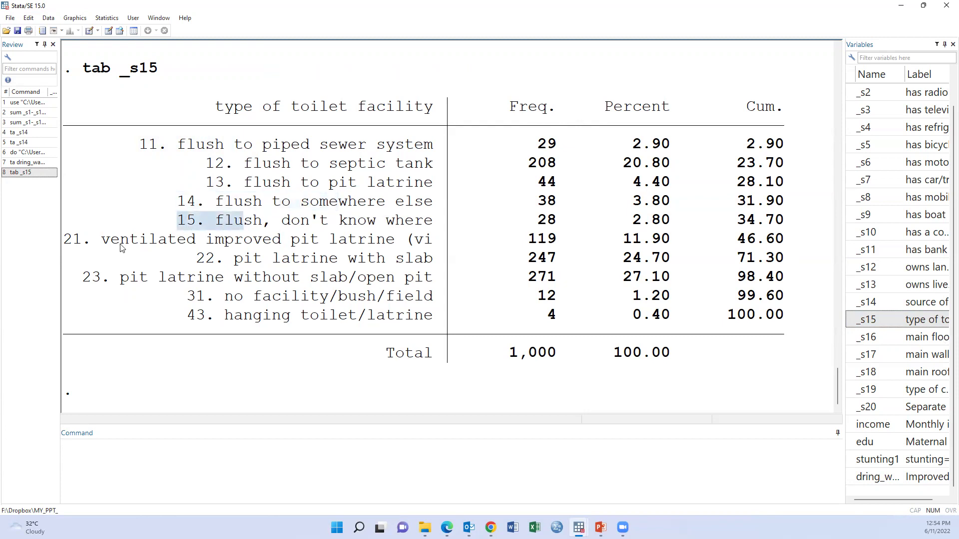
pyautogui.moveTo(66, 240); pyautogui.dragTo(118, 245)
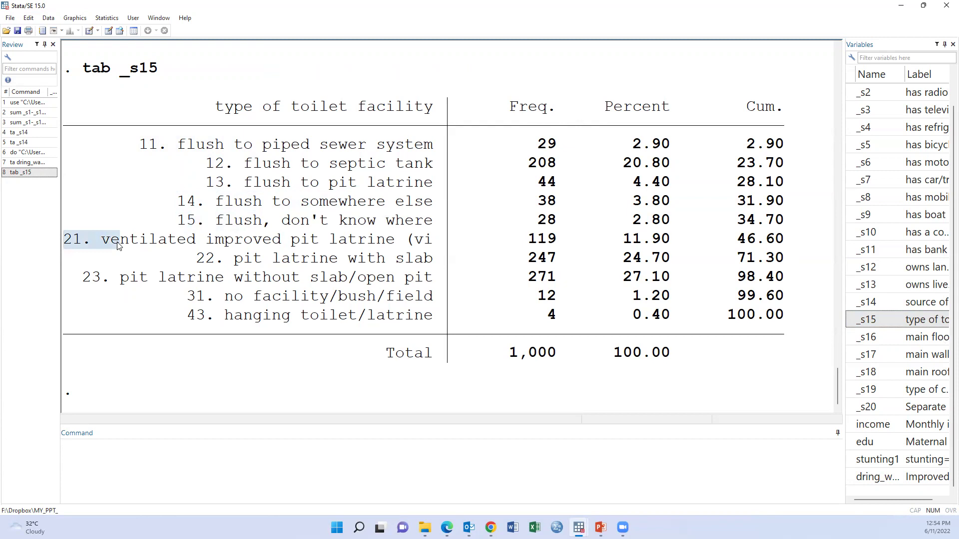
pyautogui.moveTo(196, 260); pyautogui.dragTo(262, 262)
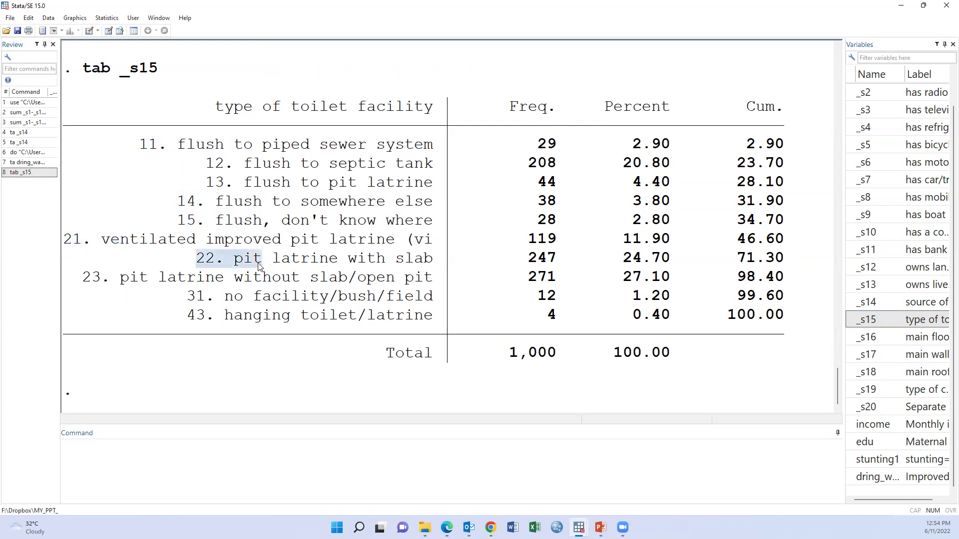
pyautogui.moveTo(85, 278)
pyautogui.mouseDown()
pyautogui.moveTo(297, 300)
pyautogui.moveTo(429, 327)
pyautogui.moveTo(69, 280)
pyautogui.mouseUp()
pyautogui.click(429, 327)
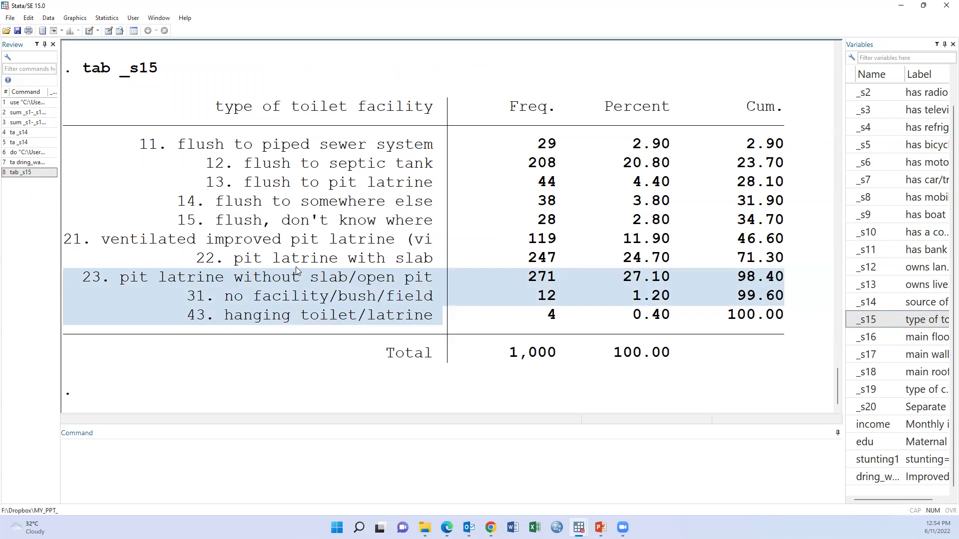
pyautogui.moveTo(198, 260); pyautogui.dragTo(368, 261)
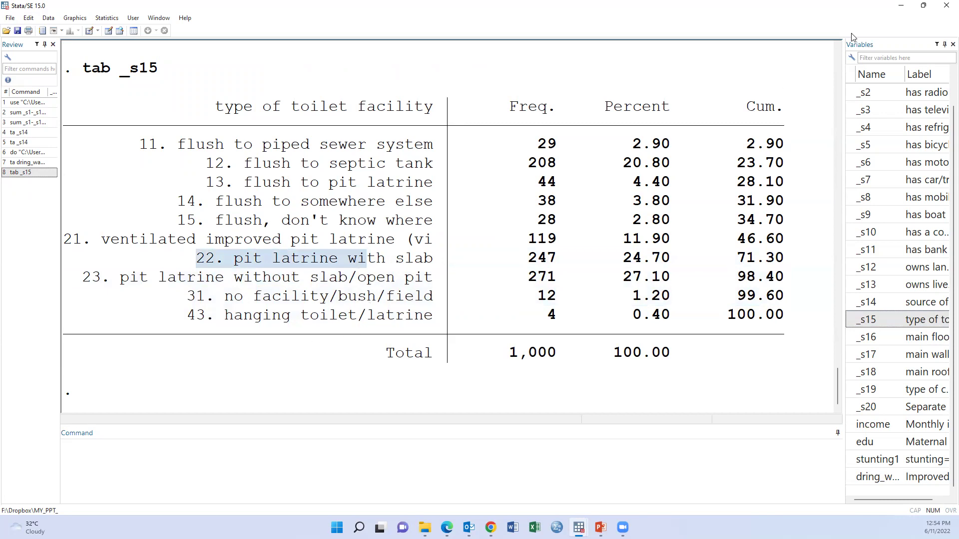
# Back in the do-file, generate toilet from _s15 (1 for 11, 12, 13, 15, 21, 22; 0 for 14, 23, 31, 43) and label it "Improved toilet".
pyautogui.click(899, 12)
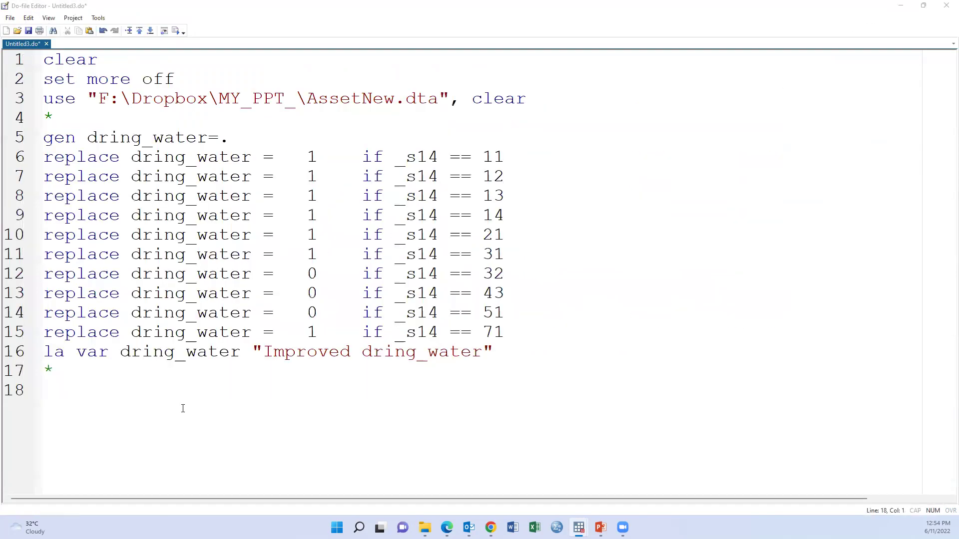
pyautogui.press('Return')
pyautogui.press('Return')
pyautogui.press('Return')
pyautogui.click(57, 382)
pyautogui.write('gen toilet=. replace toilet =    1    if _s15 == 11 replace toilet =    1    if _s15 == 12 replace toilet =    1    if _s15 == 13 replace toilet =    0    if _s15 == 14 replace toilet =    1    if _s15 == 15 replace toilet =    1    if _s15 == 21 replace toilet =    1    if _s15 == 22 replace toilet =    0    if _s15 == 23 replace toilet =    0    if _s15 == 31 replace toilet =    0    if _s15 == 43 la var toilet "Improved toilet"')
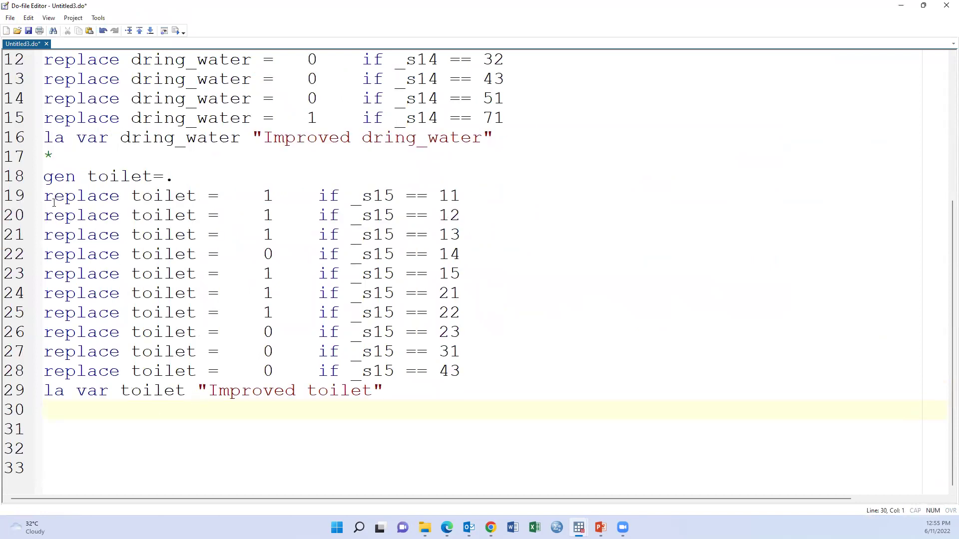
# Check the toilet recoding lines, run do-file lines 18 to 29, and bring up the Stata results window.
pyautogui.moveTo(265, 197); pyautogui.dragTo(450, 197)
pyautogui.moveTo(263, 255); pyautogui.dragTo(461, 278)
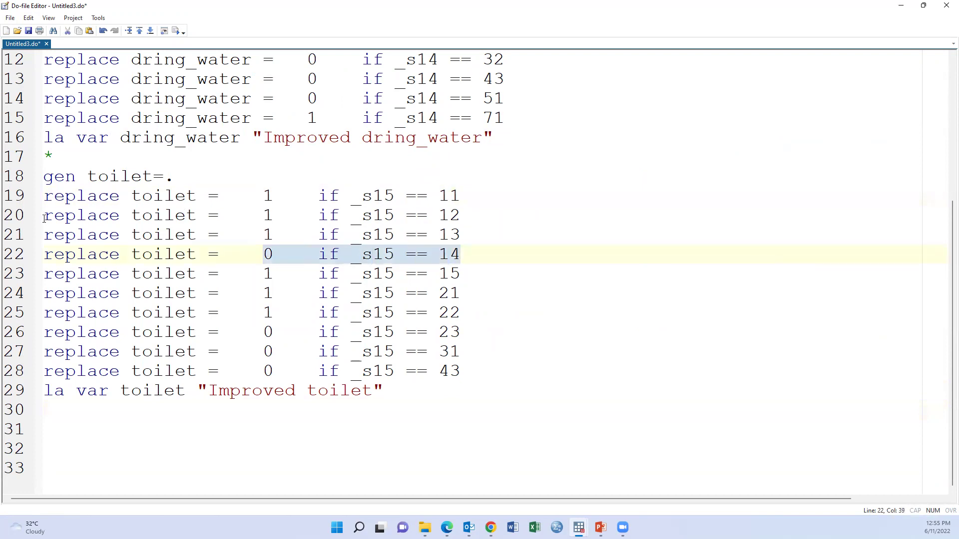
pyautogui.moveTo(44, 176); pyautogui.dragTo(44, 409)
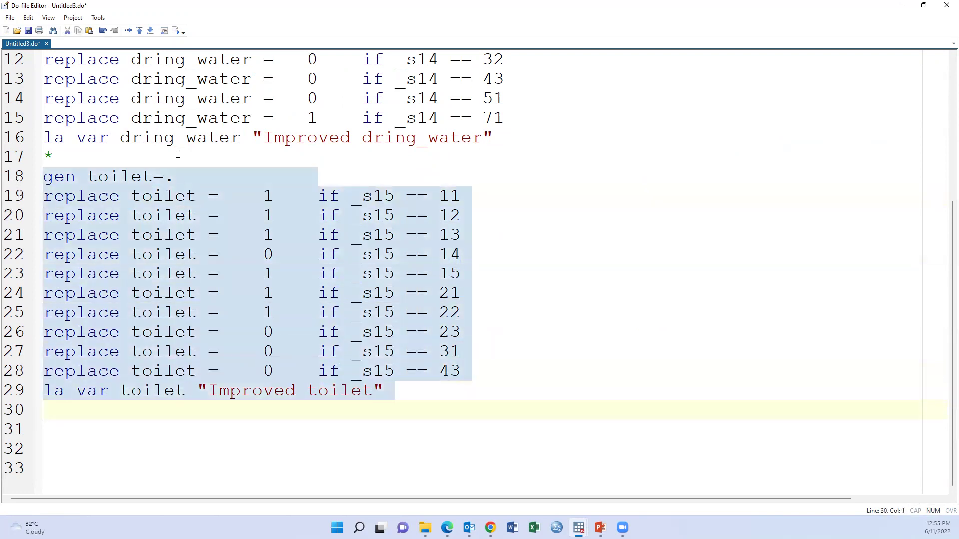
pyautogui.hotkey('shift', 'Left')
pyautogui.moveTo(579, 528)
pyautogui.click(472, 492)
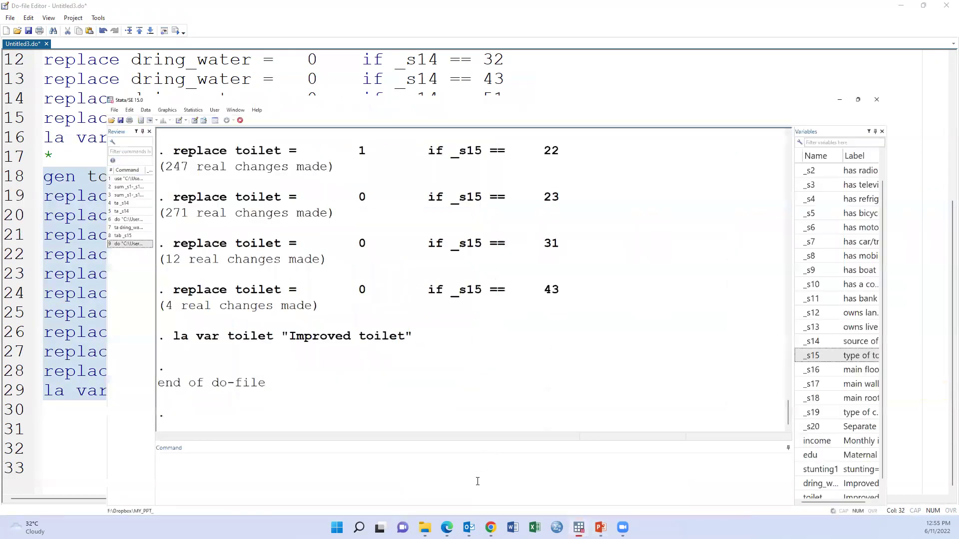
# Tabulate toilet with the tab command and highlight the percentages for categories 1 and 0.
pyautogui.click(477, 481)
pyautogui.write('ta')
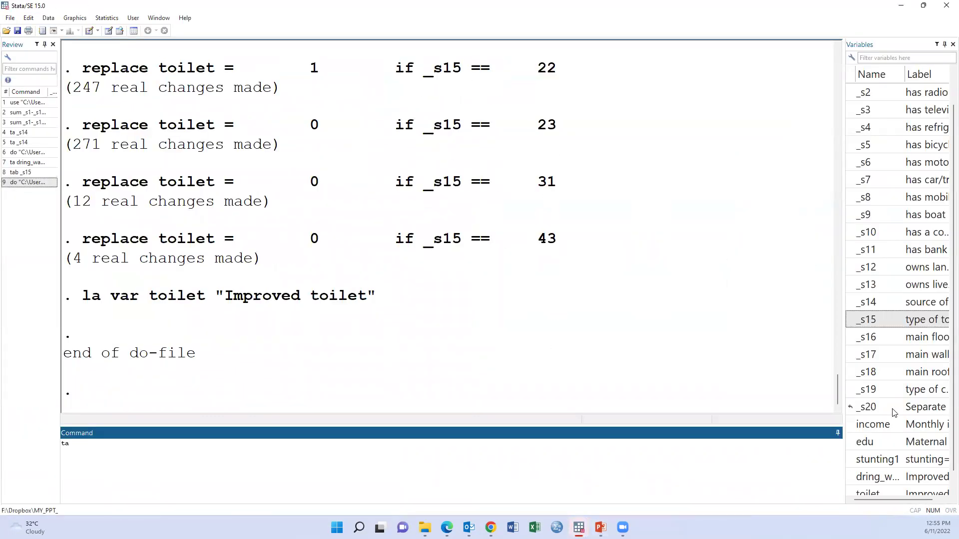
pyautogui.scroll(-1, 879, 449)
pyautogui.click(852, 477)
pyautogui.doubleClick(851, 477)
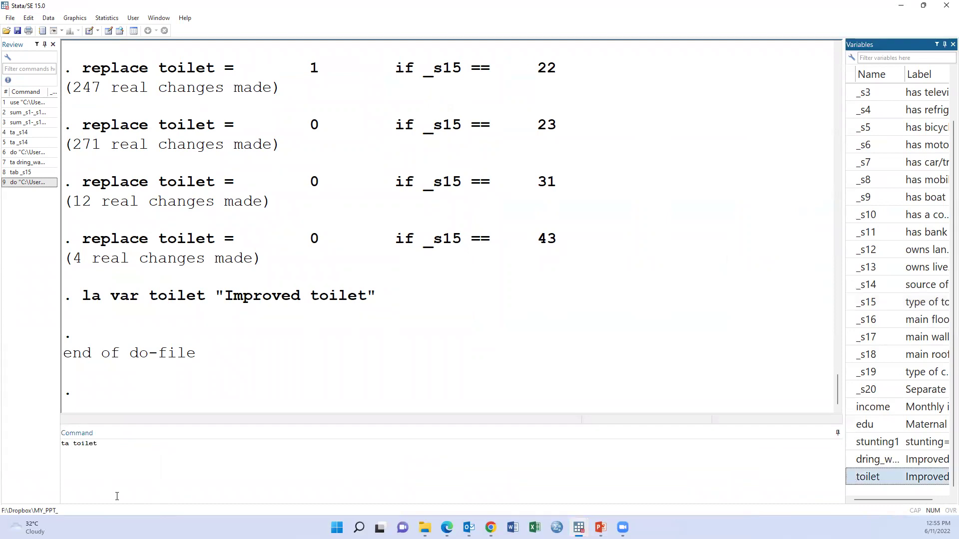
pyautogui.click(71, 443)
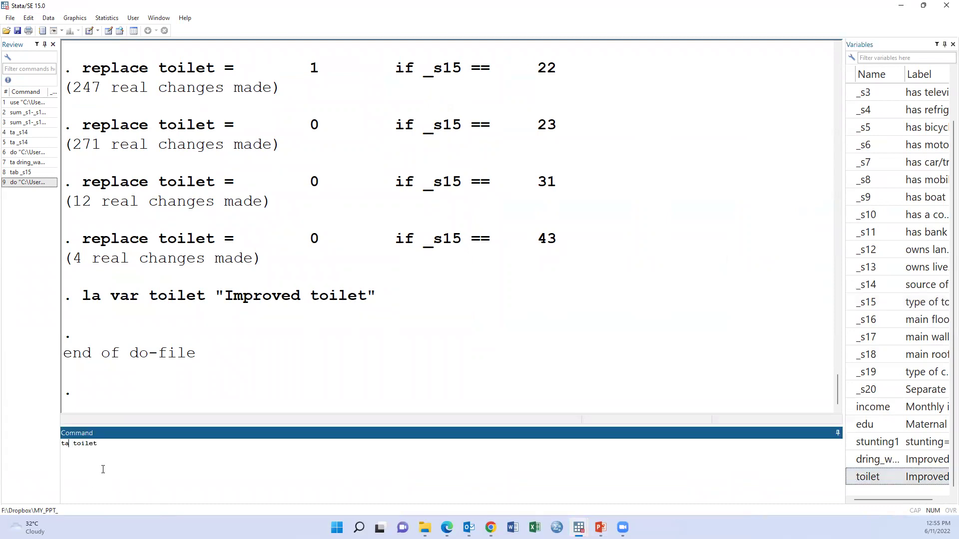
pyautogui.write('b')
pyautogui.press('Return')
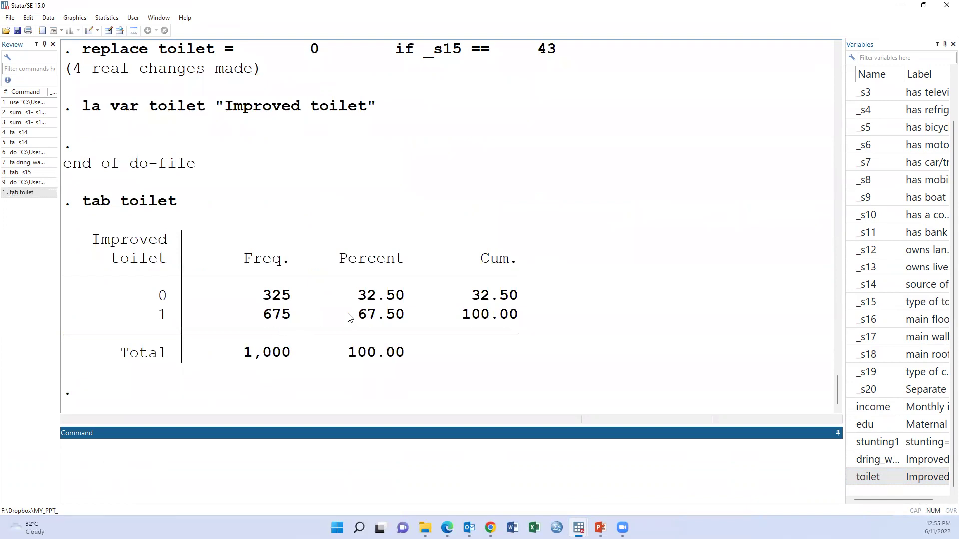
pyautogui.moveTo(347, 315); pyautogui.dragTo(414, 320)
pyautogui.moveTo(355, 299); pyautogui.dragTo(406, 300)
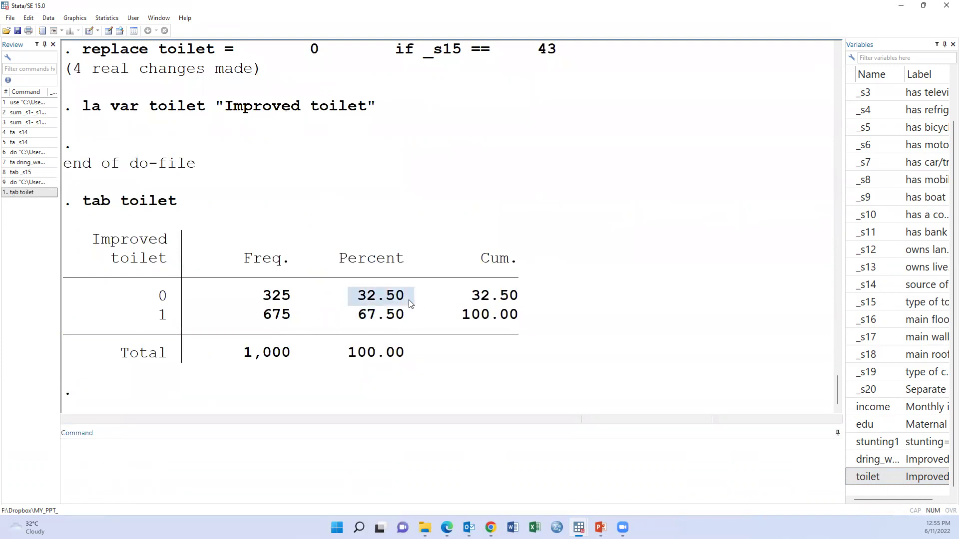
# Switch to the AssetIndex presentation in PowerPoint and open slide 15 on the approach to measuring household assets.
pyautogui.click(901, 9)
pyautogui.click(522, 273)
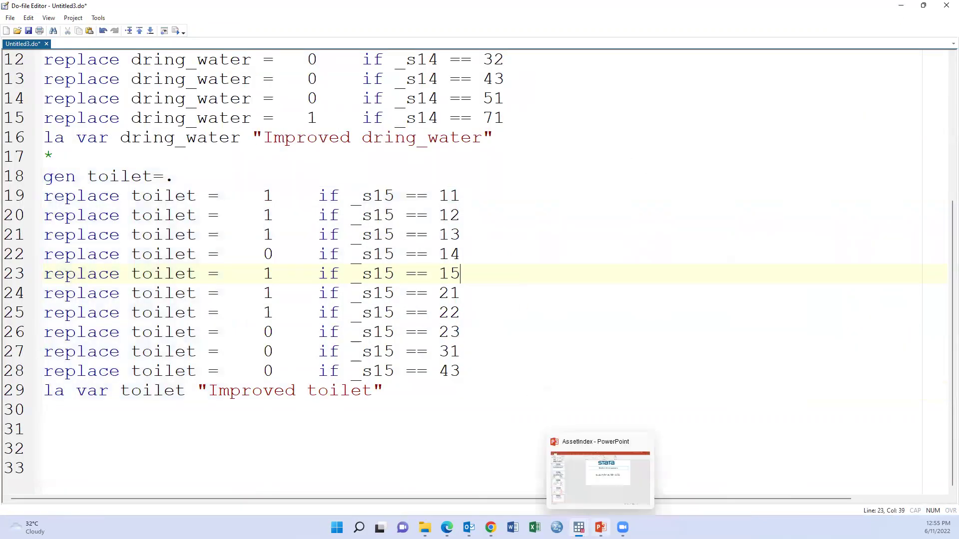
pyautogui.click(600, 527)
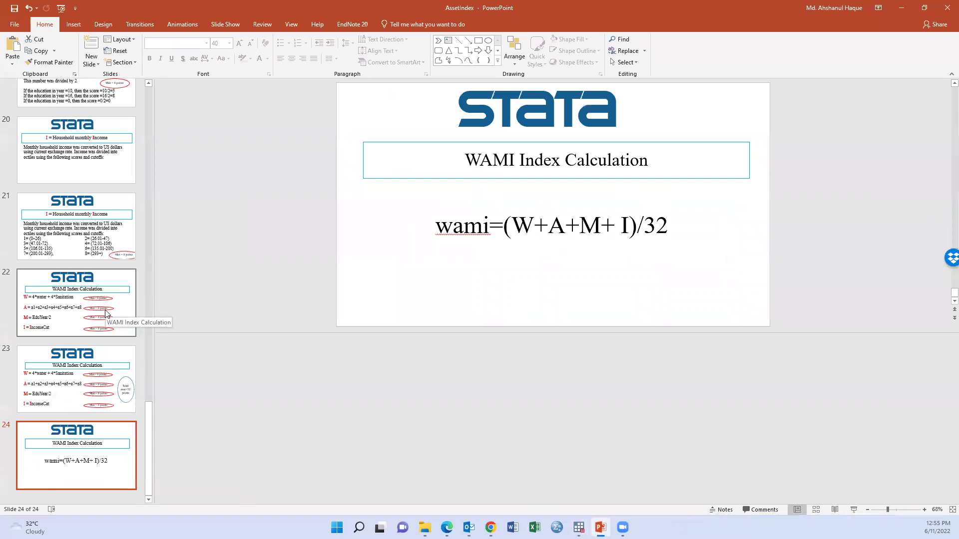
pyautogui.scroll(3, 105, 309)
pyautogui.scroll(3, 105, 313)
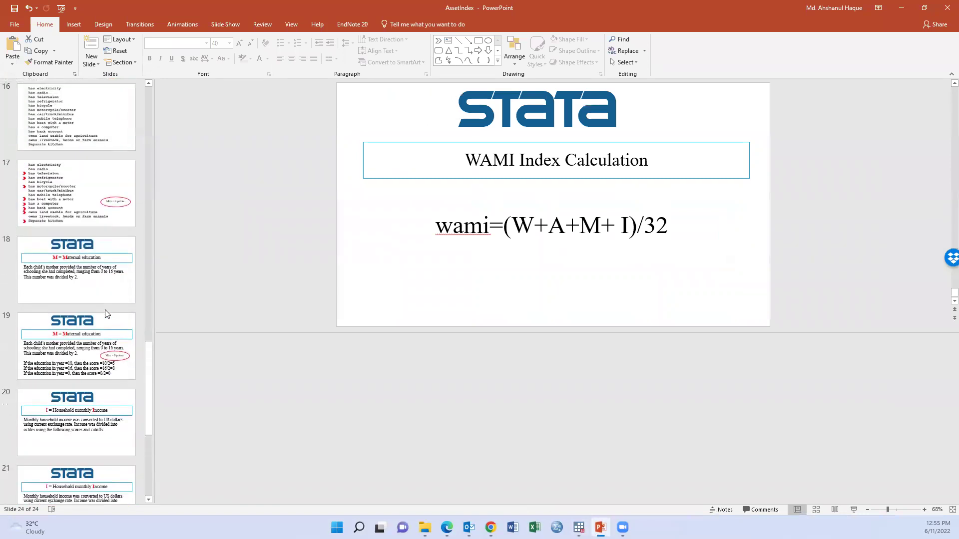
pyautogui.click(75, 155)
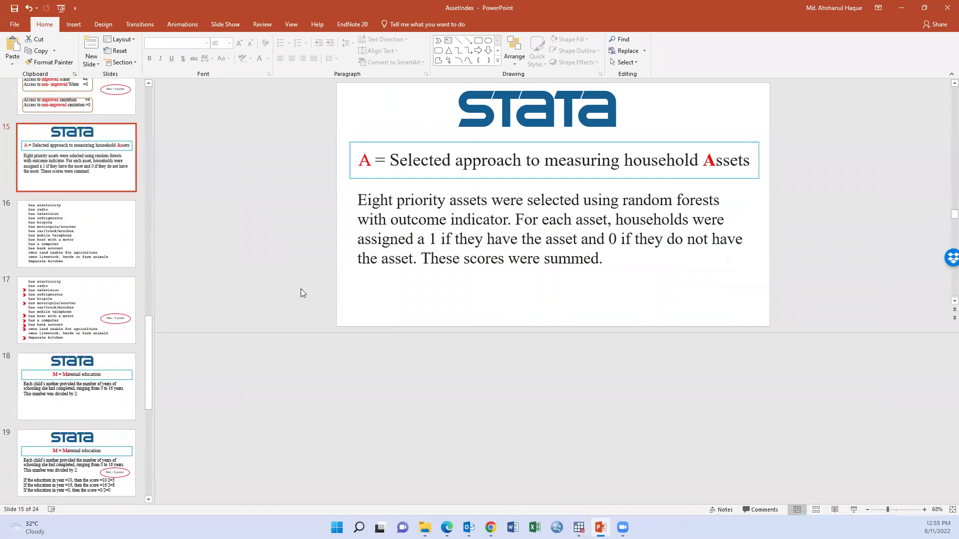
# Return to the main Stata window and widen the variable list, showing it from the ID variable.
pyautogui.click(902, 7)
pyautogui.click(902, 6)
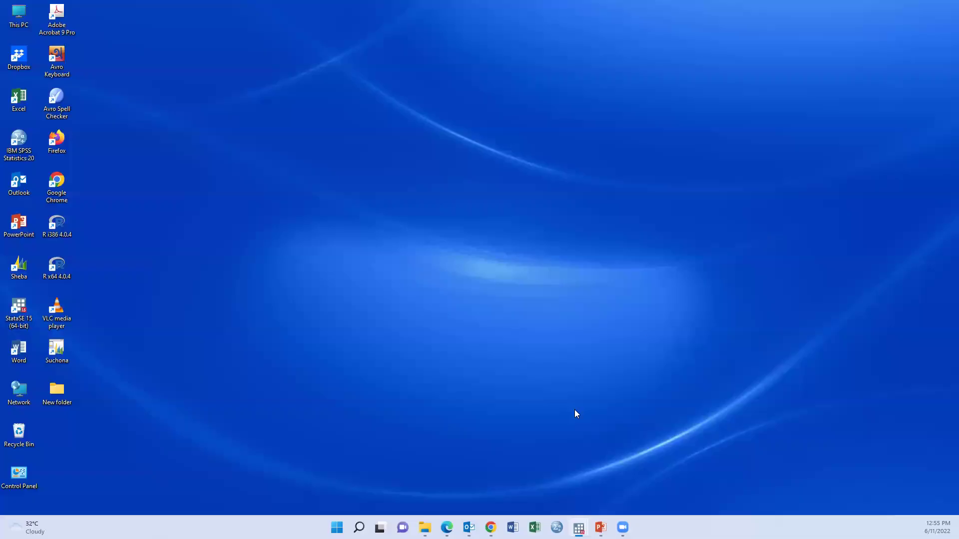
pyautogui.moveTo(578, 528)
pyautogui.click(515, 502)
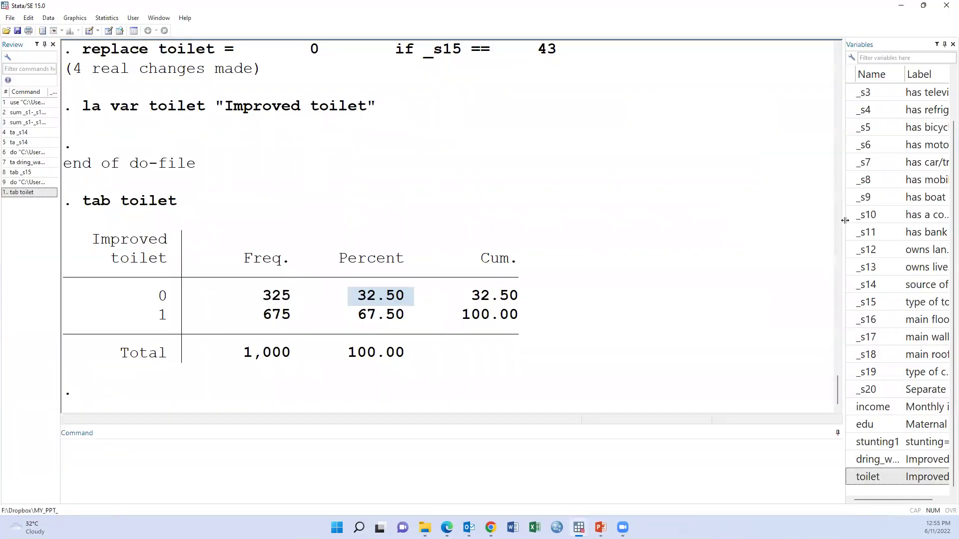
pyautogui.moveTo(848, 231); pyautogui.dragTo(767, 220)
pyautogui.scroll(1, 812, 218)
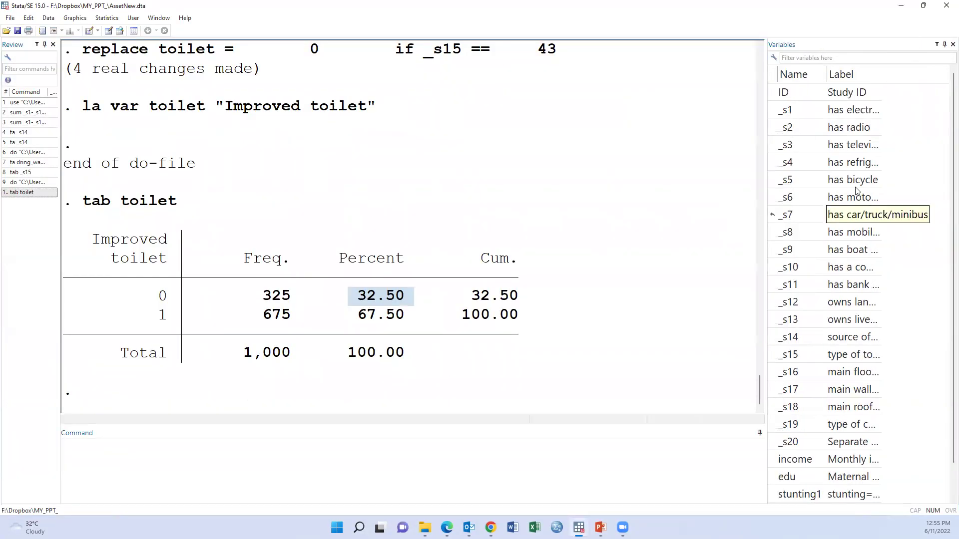
# Insert the household asset variables _s1 through _s13 in order into the Stata command line.
pyautogui.click(773, 111)
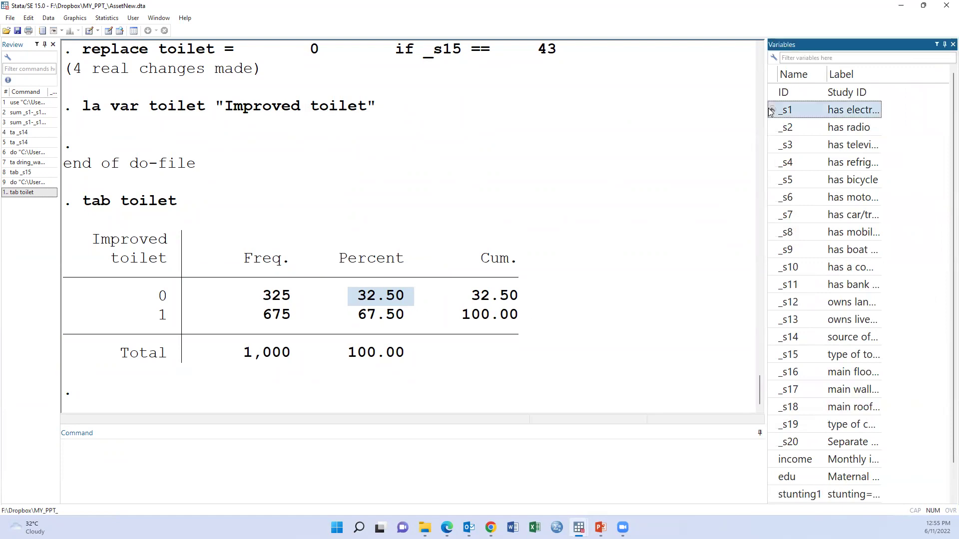
pyautogui.click(773, 127)
pyautogui.click(773, 146)
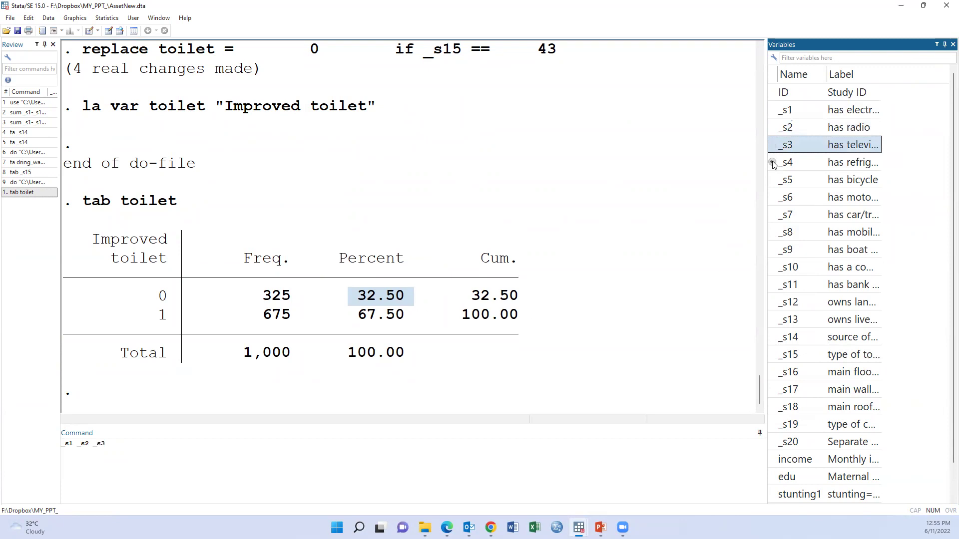
pyautogui.click(773, 163)
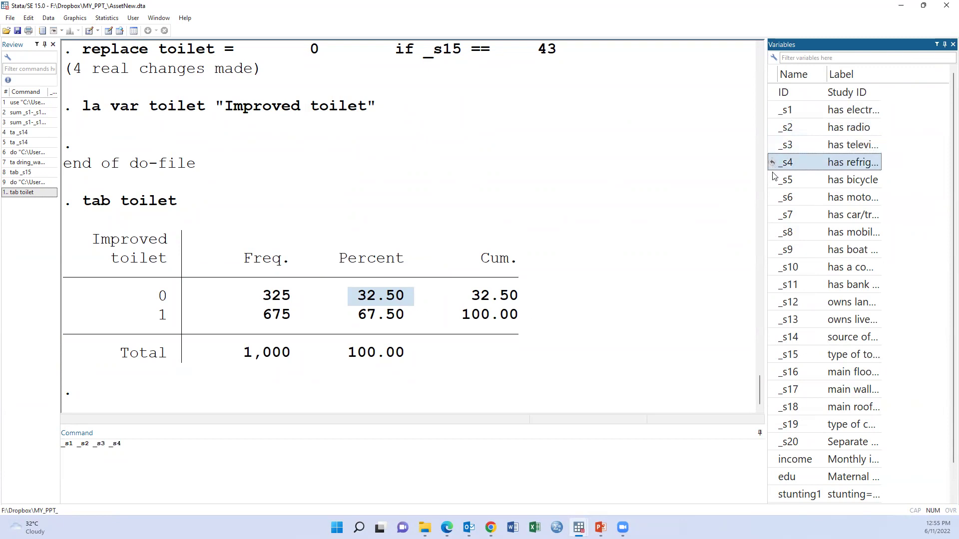
pyautogui.click(772, 180)
pyautogui.click(773, 197)
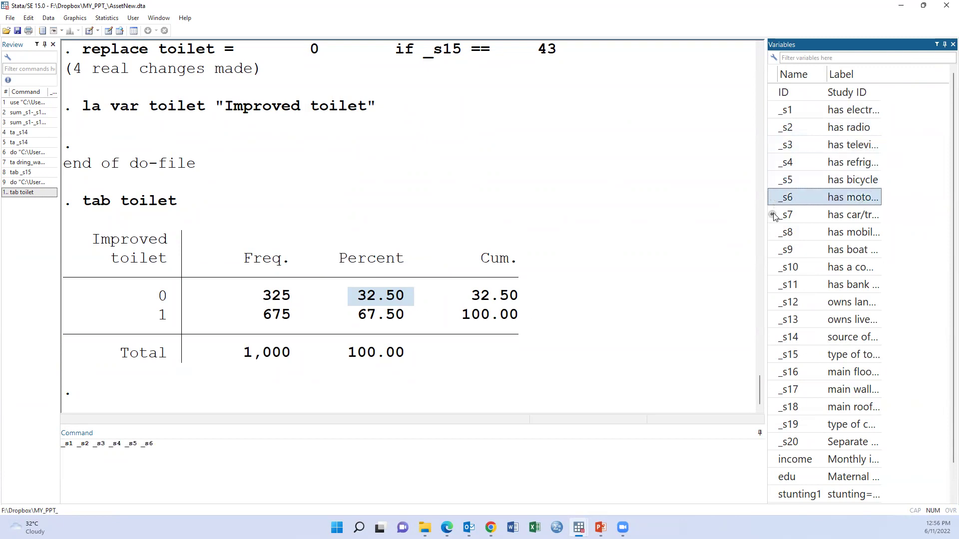
pyautogui.click(773, 215)
pyautogui.click(773, 233)
pyautogui.click(773, 250)
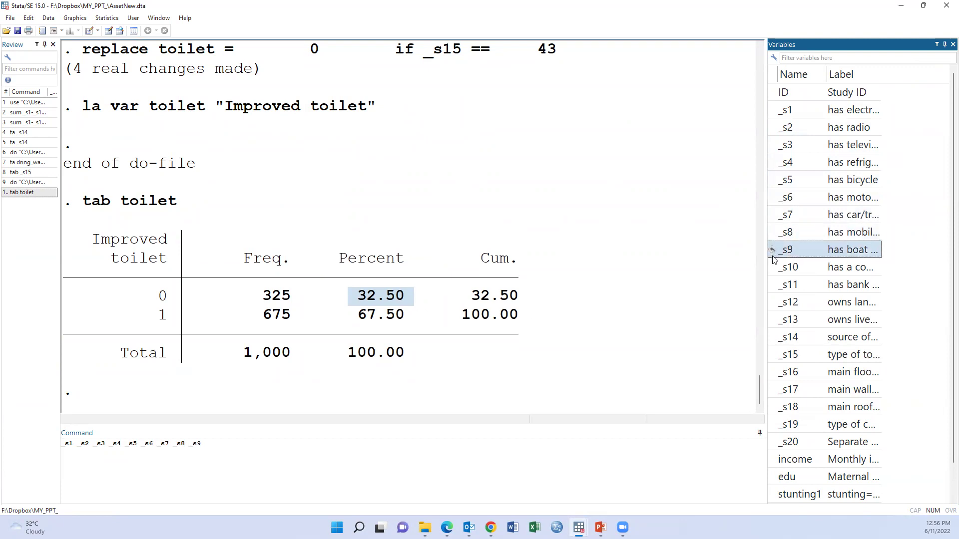
pyautogui.click(774, 268)
pyautogui.click(776, 285)
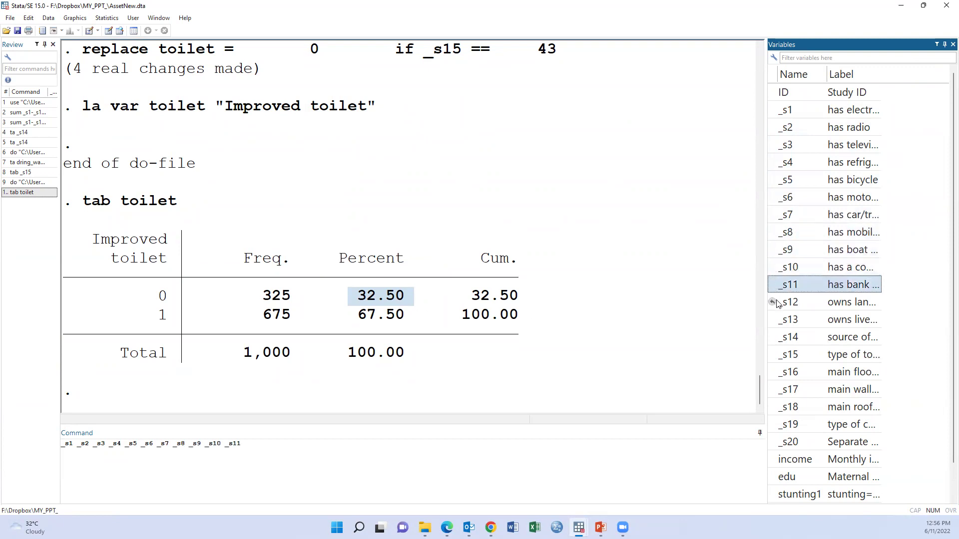
pyautogui.click(772, 303)
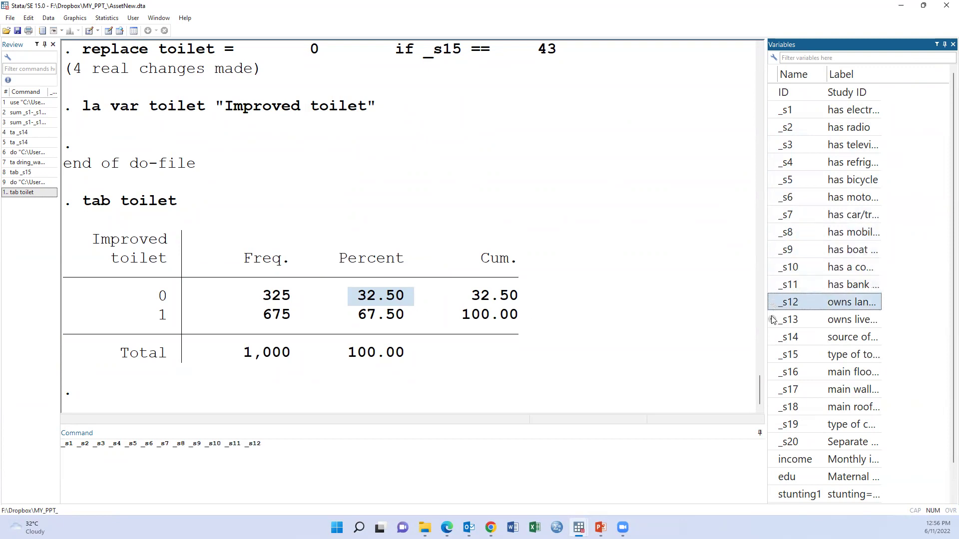
pyautogui.click(773, 320)
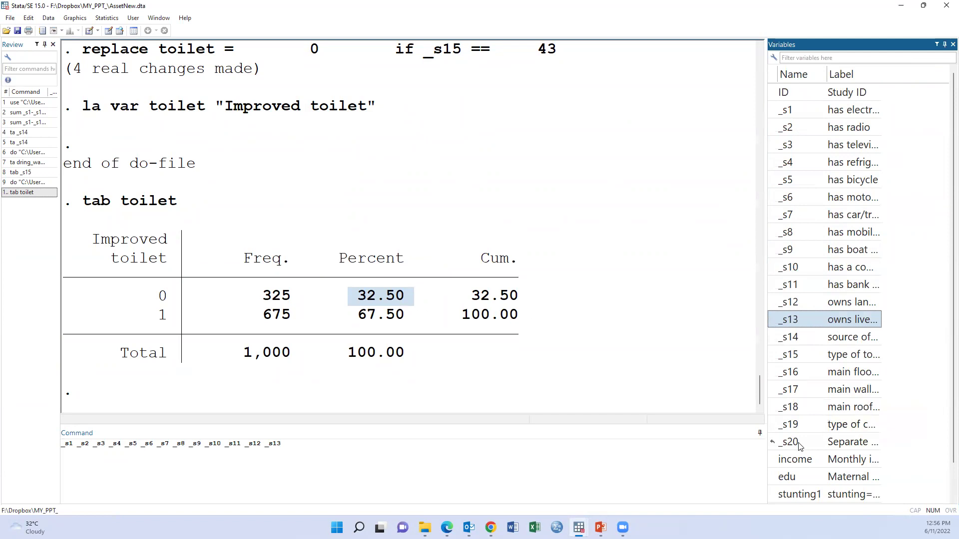
# Add variable _s20 to the command line and cut the whole command text.
pyautogui.click(777, 443)
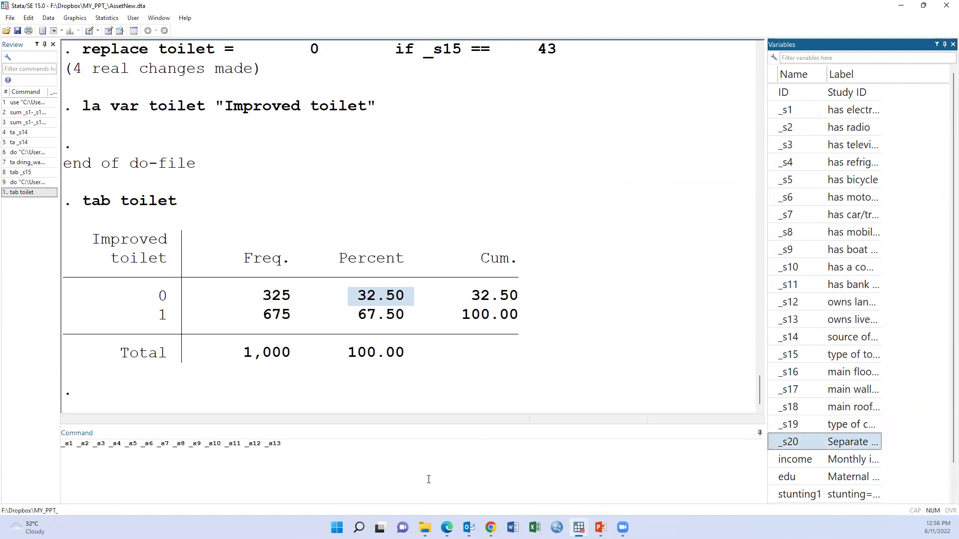
pyautogui.click(775, 444)
pyautogui.click(342, 470)
pyautogui.hotkey('ctrl', 'a')
pyautogui.hotkey('ctrl', 'x')
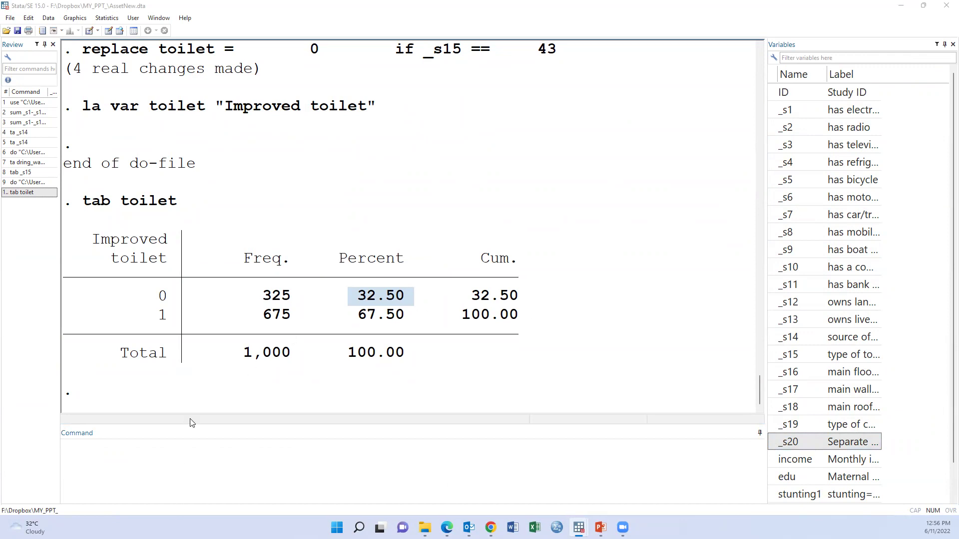
# Run ssc install rforest, replace to install the random forest package.
pyautogui.click(179, 463)
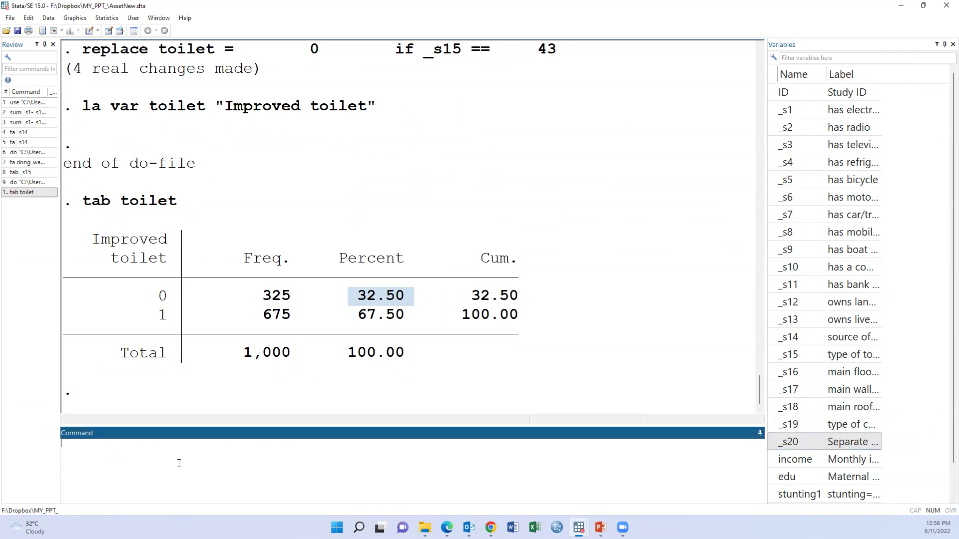
pyautogui.write('ssc install')
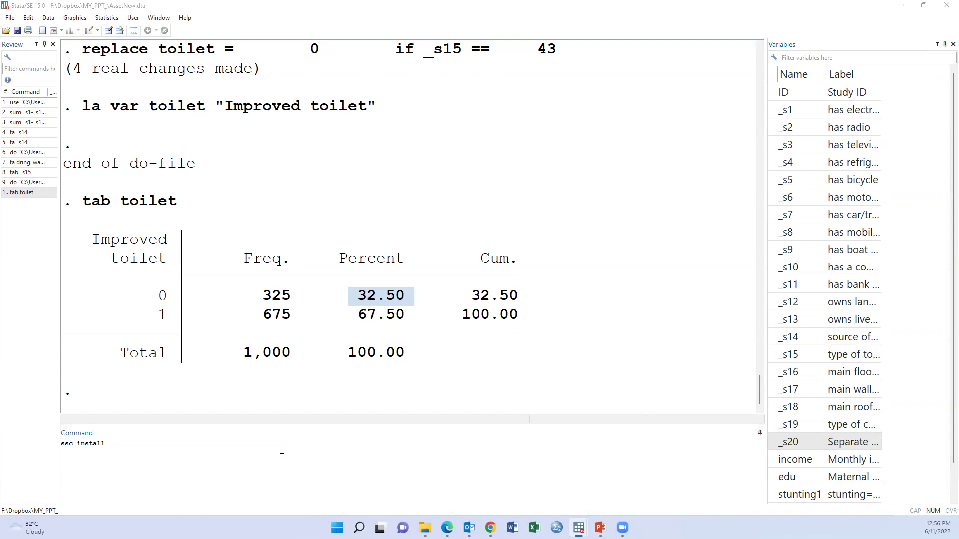
pyautogui.click(206, 457)
pyautogui.write('rforest, replace')
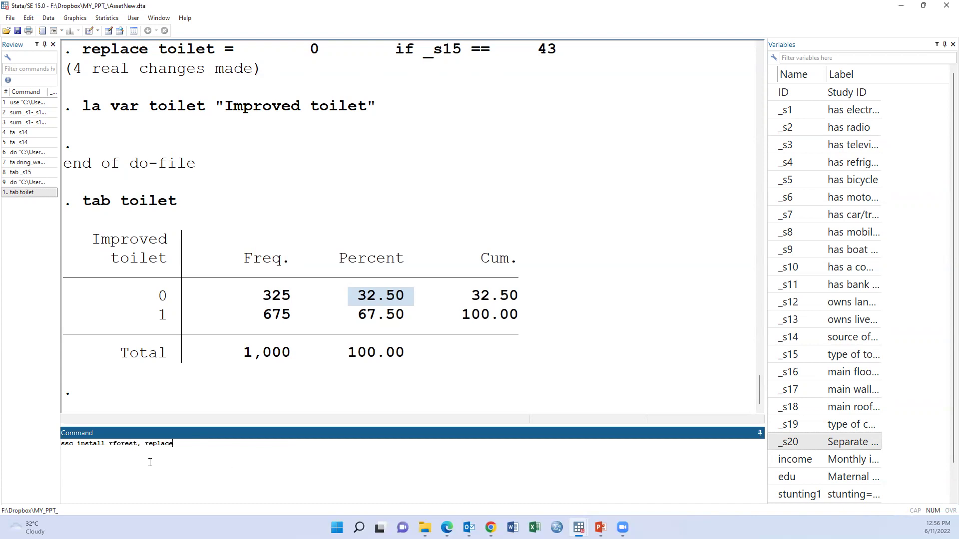
pyautogui.press('Return')
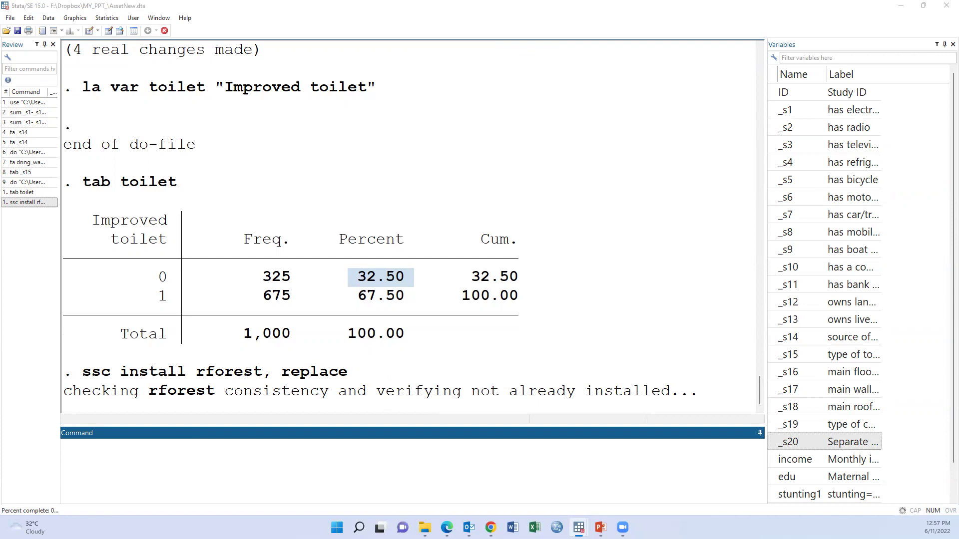
# In the Untitled3 do-file, paste on line 31 the rforest command for stunting1 with _s1 to _s13 and _s20, type(class).
pyautogui.moveTo(579, 527)
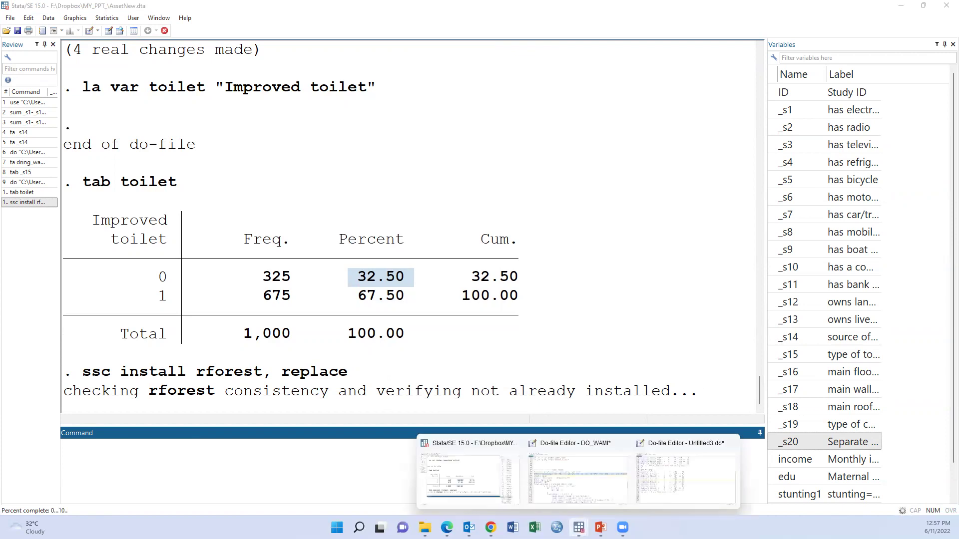
pyautogui.click(699, 476)
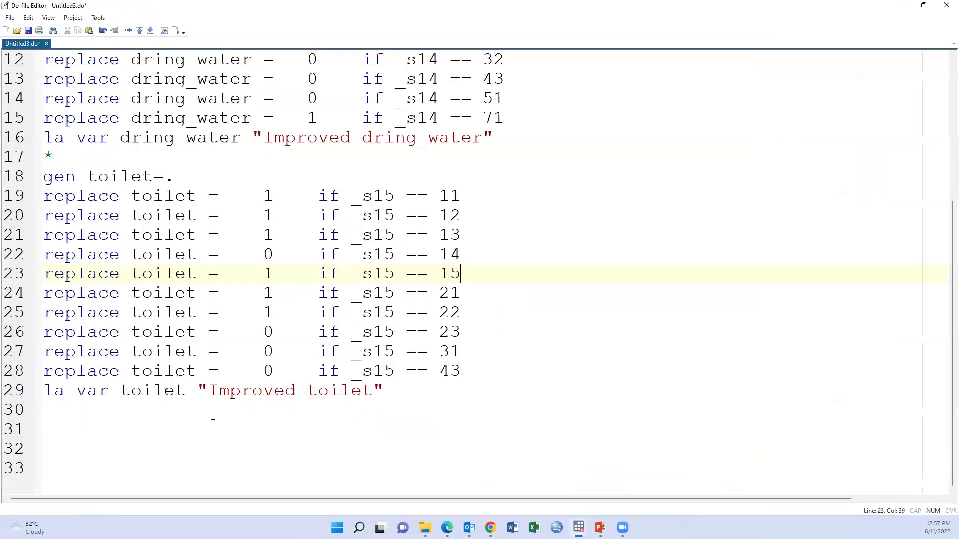
pyautogui.click(223, 402)
pyautogui.press('Return')
pyautogui.hotkey('ctrl', 'v')
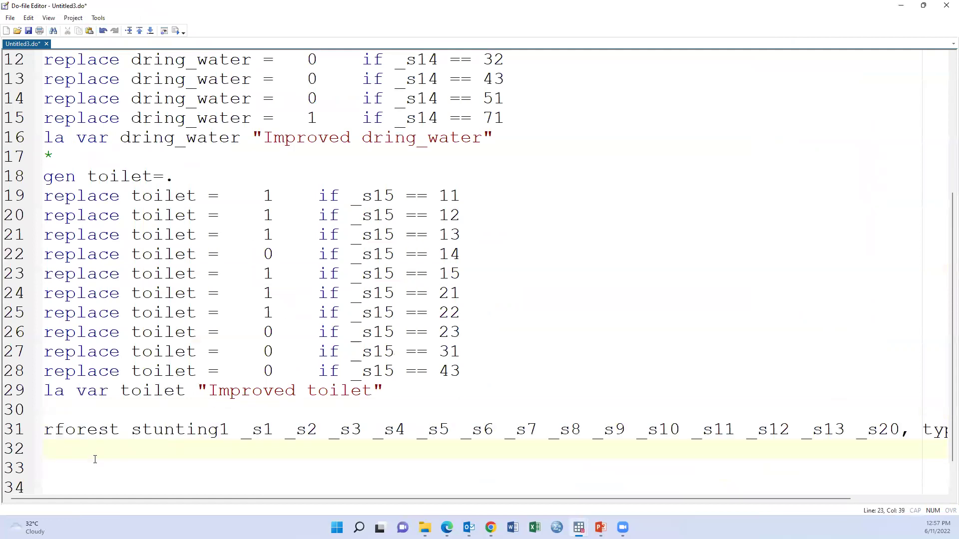
# Highlight the outcome stunting1 and the predictor list _s1 to _s20 in the rforest line to review them.
pyautogui.moveTo(131, 433); pyautogui.dragTo(229, 433)
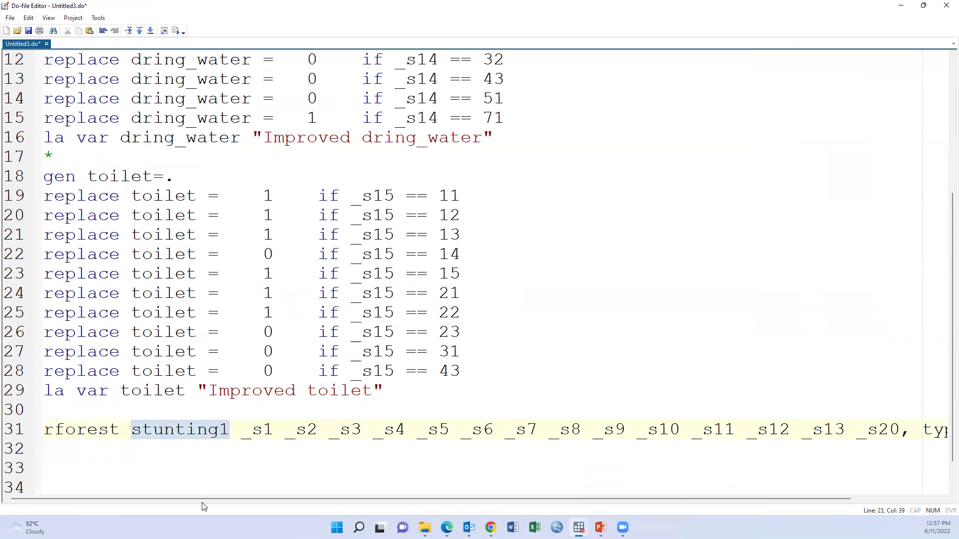
pyautogui.moveTo(177, 499); pyautogui.dragTo(209, 500)
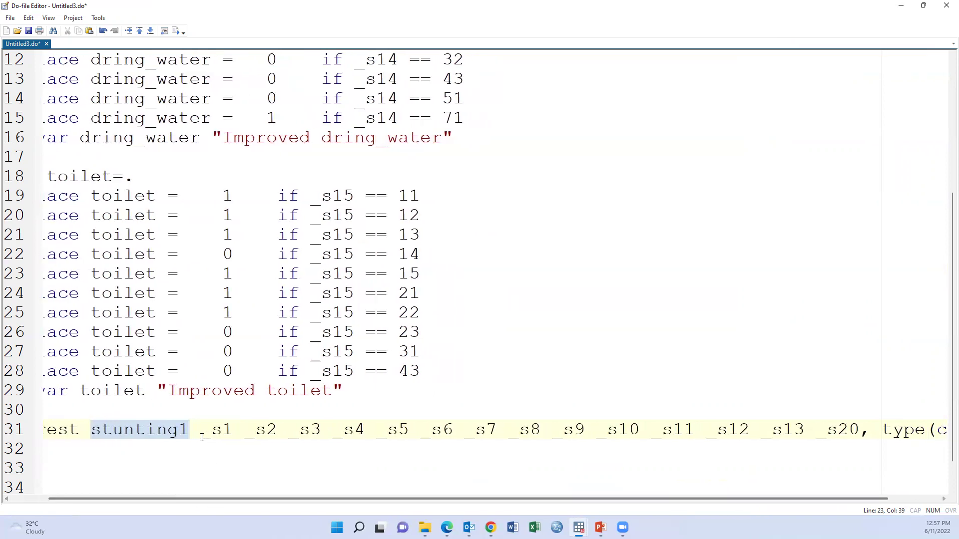
pyautogui.moveTo(200, 429); pyautogui.dragTo(857, 429)
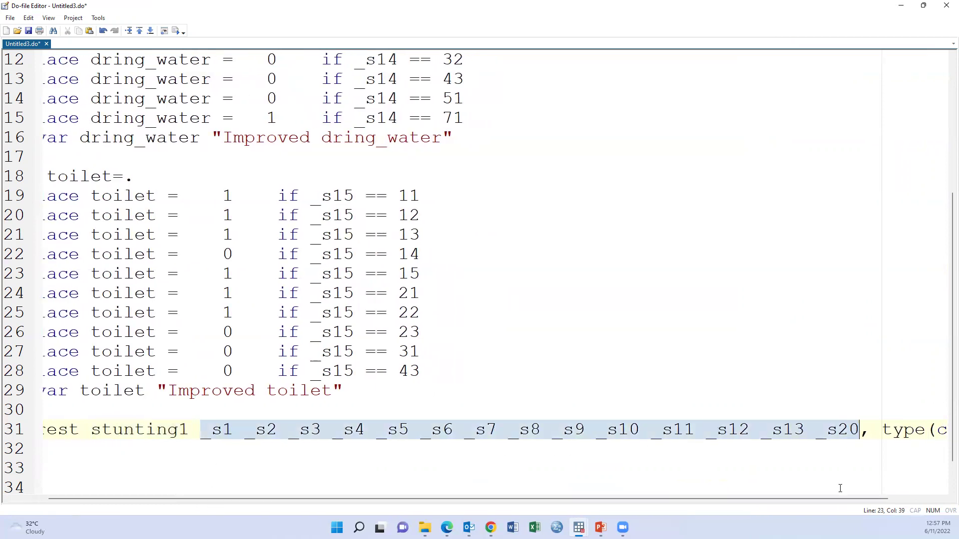
pyautogui.moveTo(838, 499); pyautogui.dragTo(741, 506)
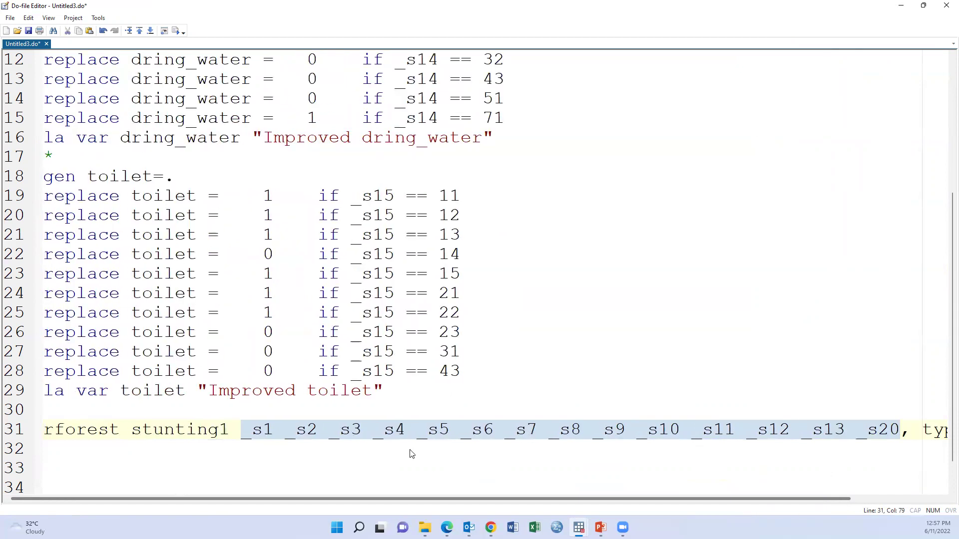
# Run the rforest command on do-file line 31 and bring up the Stata results window.
pyautogui.click(15, 432)
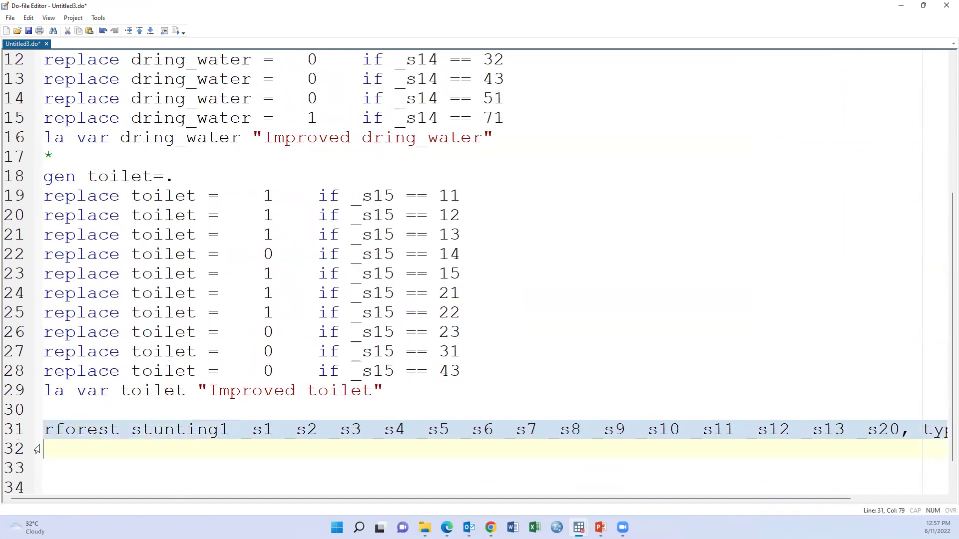
pyautogui.hscroll(3, 499, 367)
pyautogui.moveTo(600, 528)
pyautogui.click(498, 494)
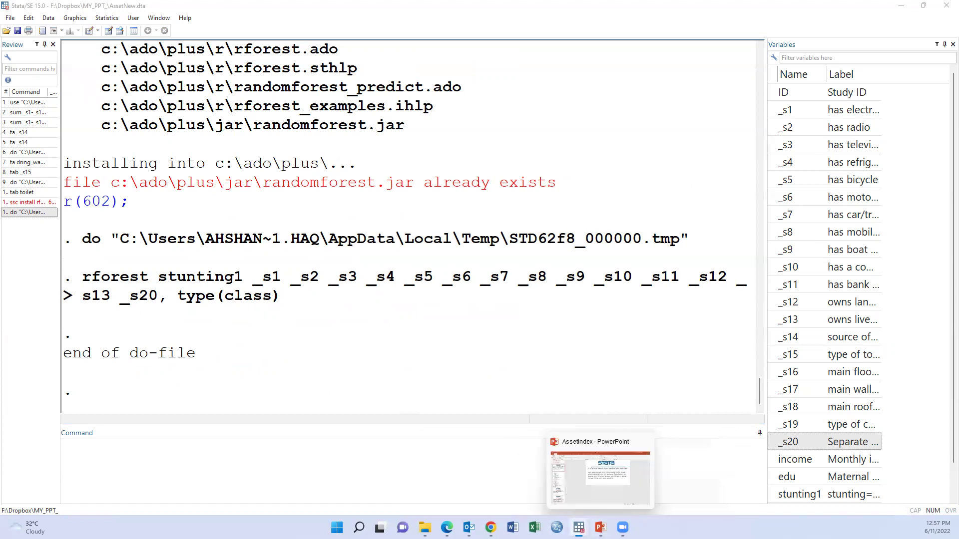
# Return to the Untitled3 do-file, enter predict pred on line 32, and add blank lines below it.
pyautogui.click(669, 497)
pyautogui.click(61, 447)
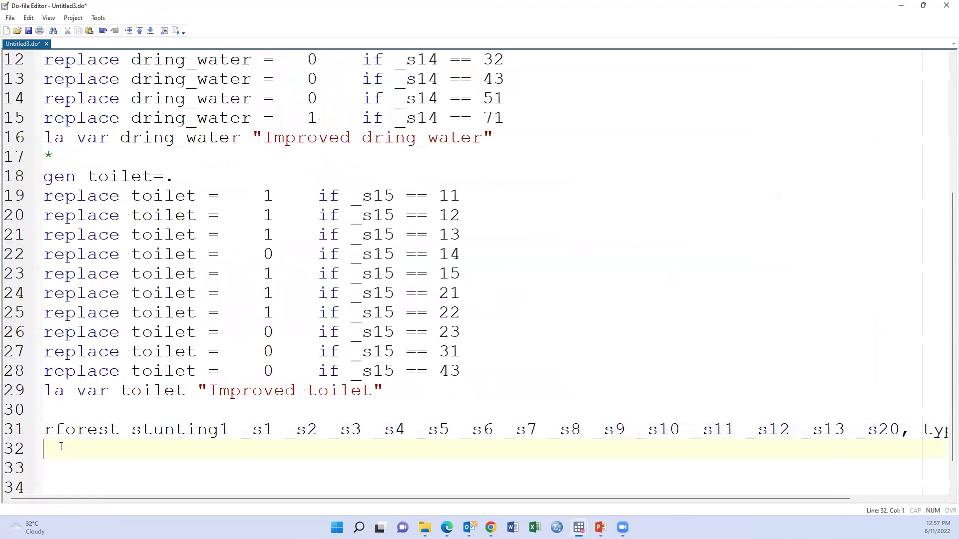
pyautogui.write('predict pred')
pyautogui.scroll(-1, 102, 460)
pyautogui.press('Return')
pyautogui.press('Return')
pyautogui.press('Return')
pyautogui.press('Return')
pyautogui.press('Return')
pyautogui.press('Return')
pyautogui.press('Return')
pyautogui.press('Return')
pyautogui.press('Return')
pyautogui.press('Return')
pyautogui.press('Return')
pyautogui.press('Return')
pyautogui.press('Return')
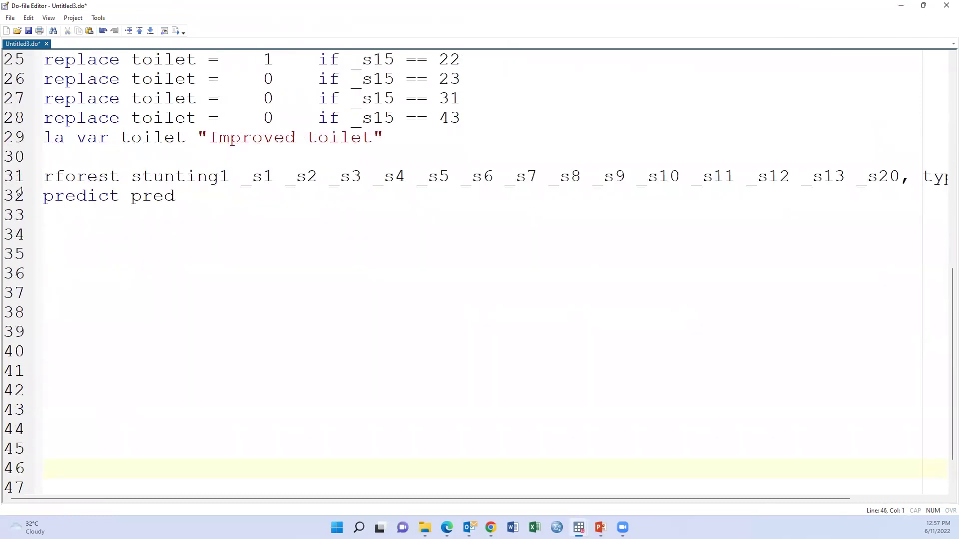
# Run the predict pred line and check the Stata results and the end of the variable list for pred.
pyautogui.click(19, 194)
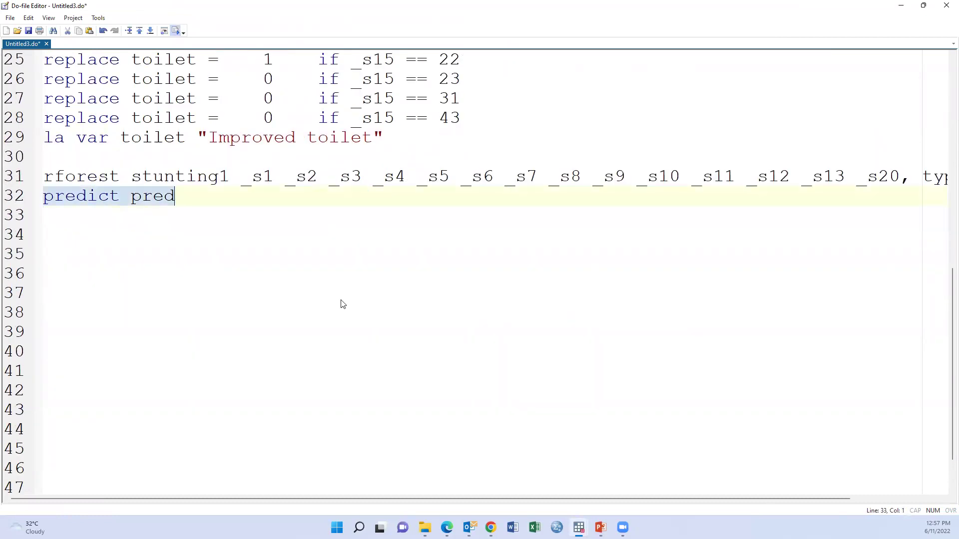
pyautogui.moveTo(578, 525)
pyautogui.click(470, 478)
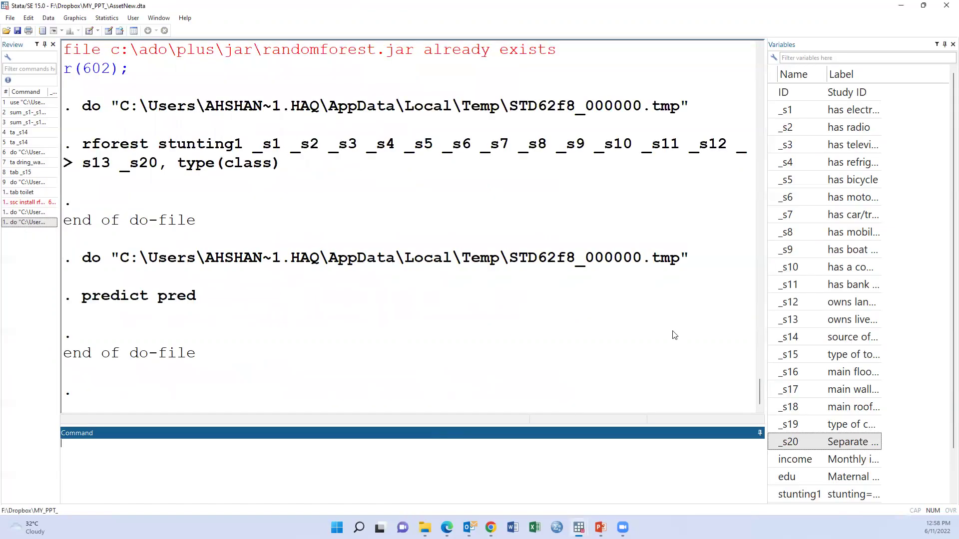
pyautogui.scroll(-1, 774, 388)
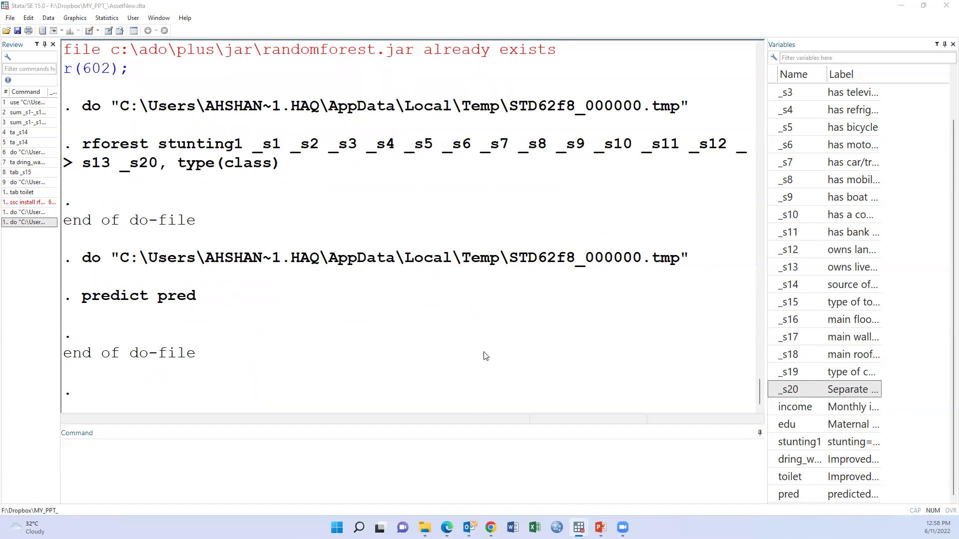
pyautogui.scroll(3, 485, 356)
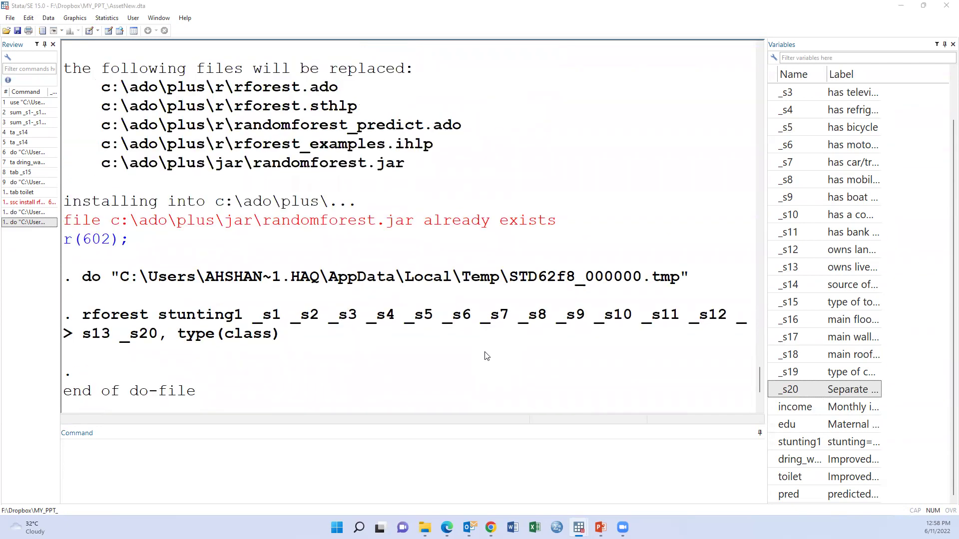
pyautogui.scroll(-3, 487, 356)
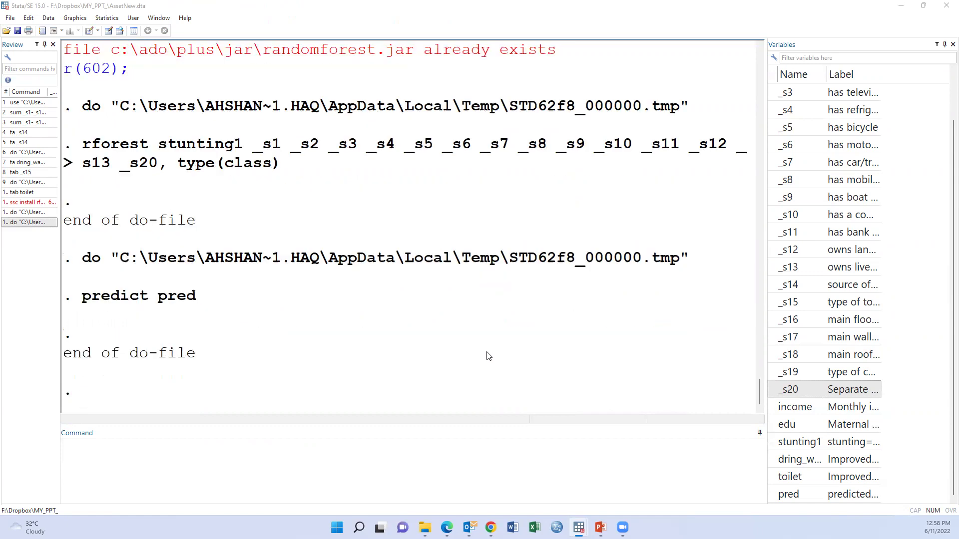
# In the Untitled3 do-file, add a * separator and the code block storing e(importance) and labelling each variable in id, lines 33 to 47.
pyautogui.moveTo(580, 525)
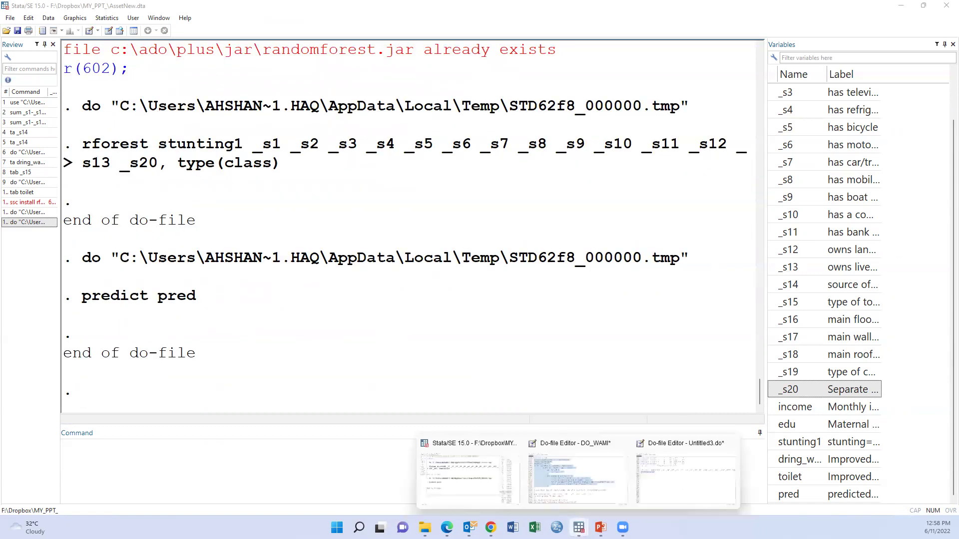
pyautogui.click(643, 498)
pyautogui.click(71, 216)
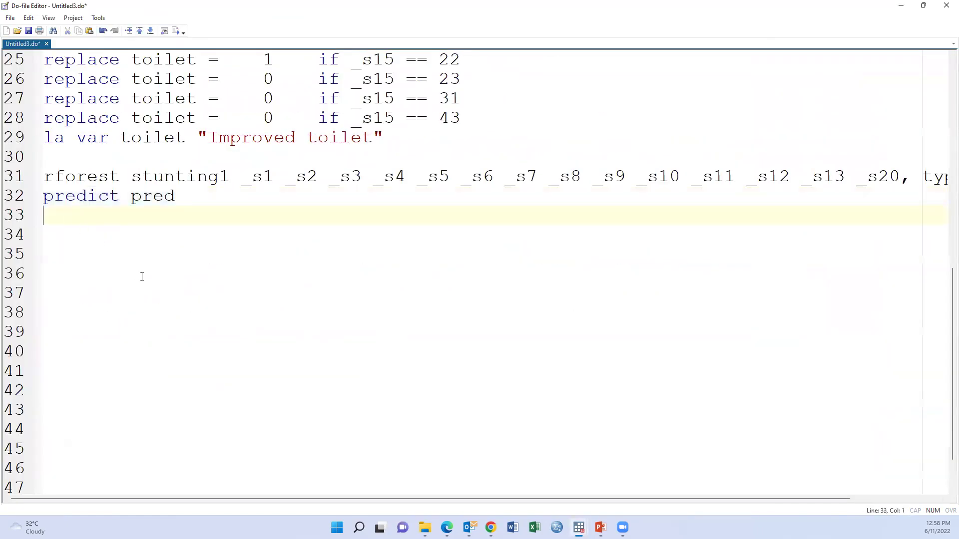
pyautogui.write('*')
pyautogui.press('Return')
pyautogui.write('matrix importance = e(importance) svmat importance generate id="" local mynames : rownames importance \t\tlocal k : word count `mynames\' \t\t\tif `k\'>_N { \t\t\t\tset obs `k\' \t\t\t} \t\t\tforvalues i = 1(1)`k\' { \t\t\t\tlocal aword : word `i\' of `mynames\' \t\t\t\tlocal alabel : variable label `aword\' \t\t\t\tif ("`alabel\'"!="") quietly replace id= "`alabel\'" in `i\' \t\t\t\telse quietly replace id= "`aword\'" in `i\' \t\t\t}')
pyautogui.scroll(-2, 202, 359)
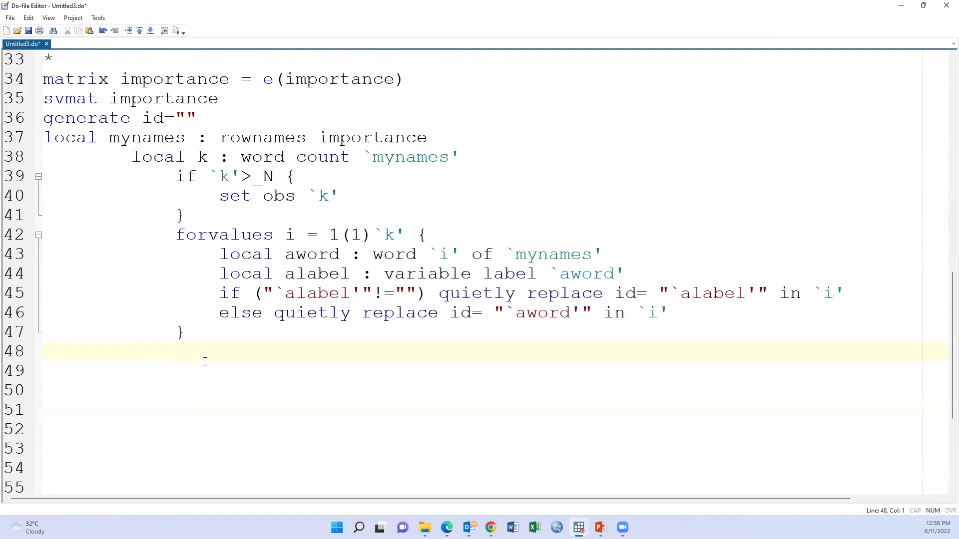
# Run the importance code block on do-file lines 34 to 47 and bring up the Stata results window.
pyautogui.scroll(3, 202, 360)
pyautogui.moveTo(14, 253); pyautogui.dragTo(187, 384)
pyautogui.scroll(-1, 28, 320)
pyautogui.scroll(-1, 29, 321)
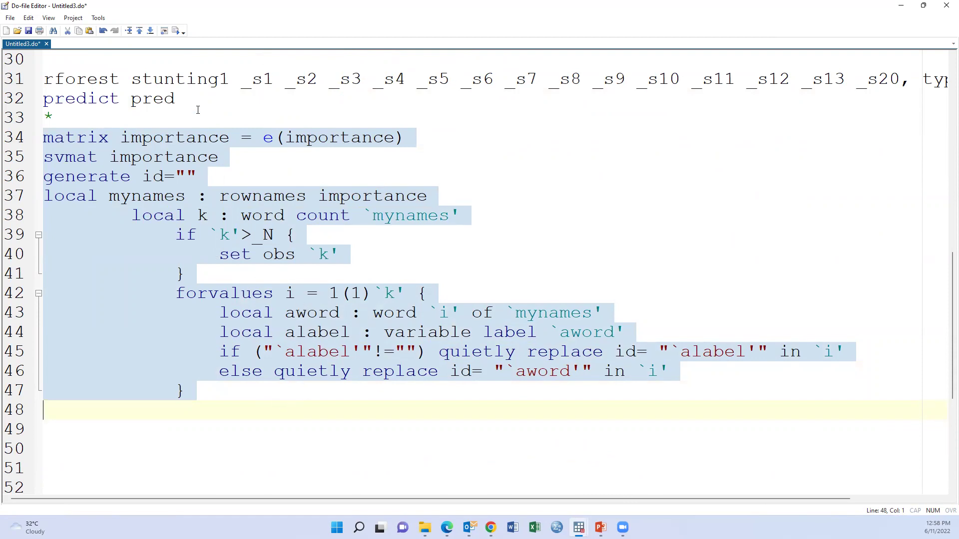
pyautogui.hotkey('shift', 'Left')
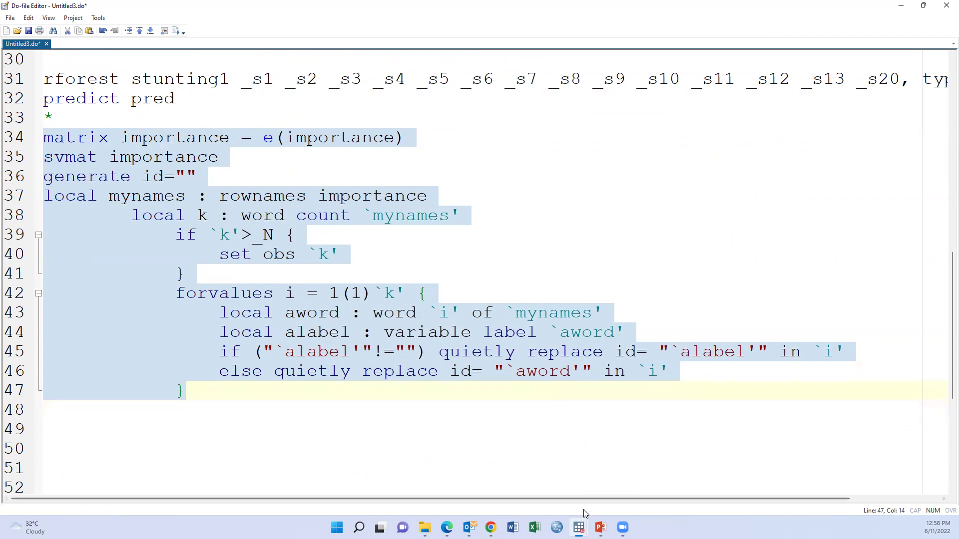
pyautogui.moveTo(579, 527)
pyautogui.click(460, 472)
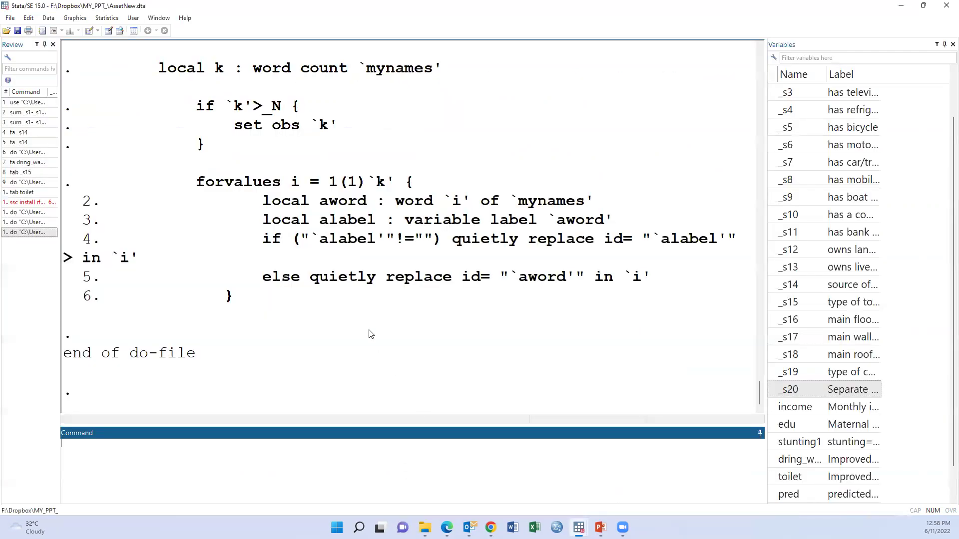
# In the Untitled3 do-file, add the unindented line 49: graph hbar (mean) importance, over(id, sort(1)) ytitle(Importance).
pyautogui.moveTo(579, 527)
pyautogui.click(571, 472)
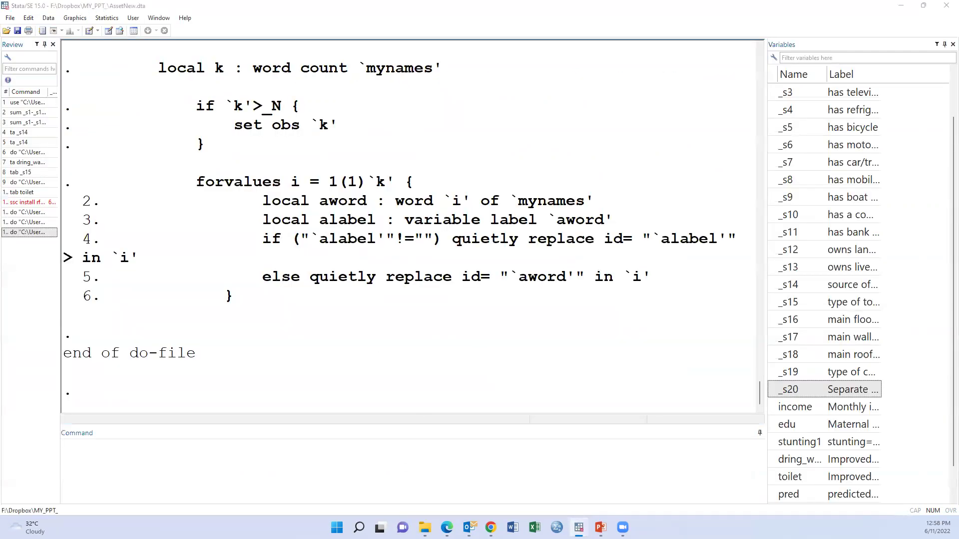
pyautogui.click(682, 484)
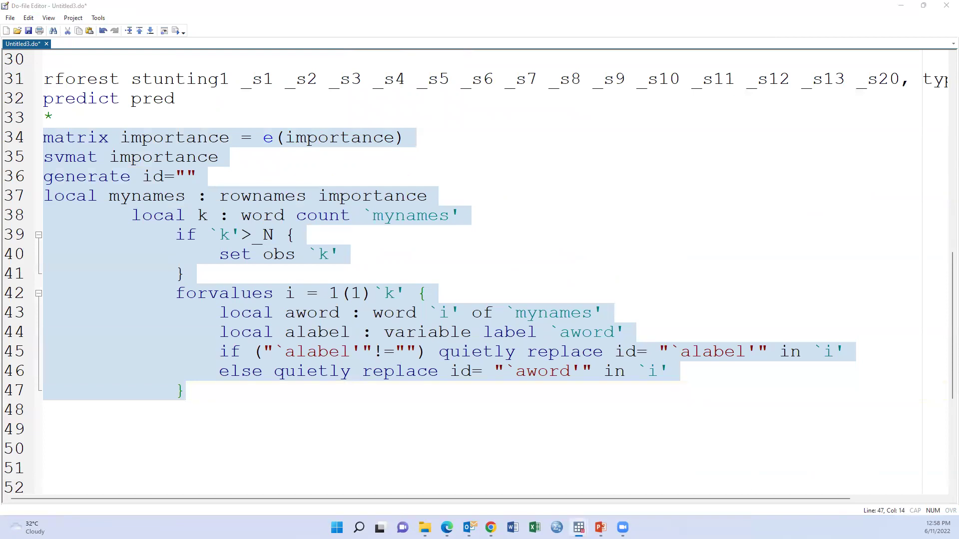
pyautogui.click(76, 419)
pyautogui.press('Return')
pyautogui.press('Tab')
pyautogui.press('Tab')
pyautogui.press('Tab')
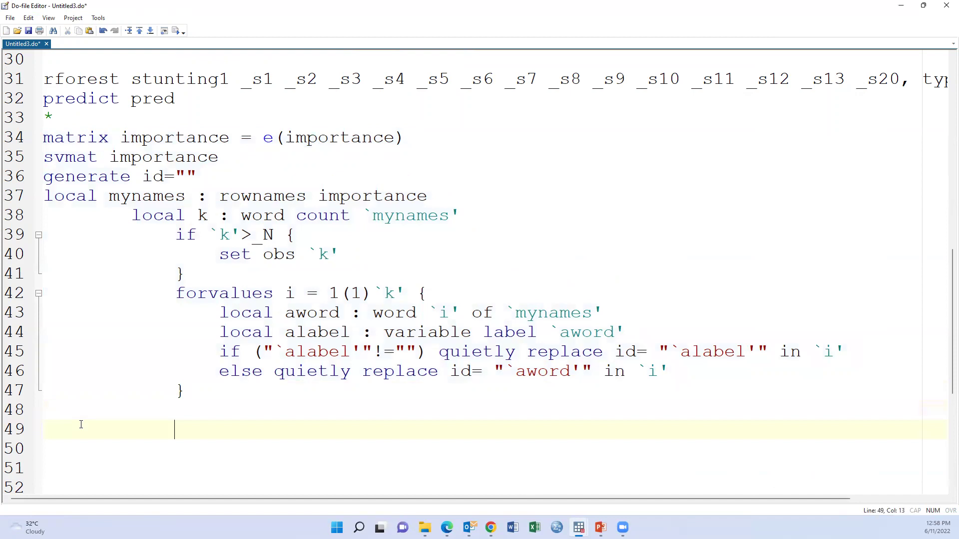
pyautogui.write('graph hbar (mean) importance, over(id, sort(1)) ytitle(Importance)')
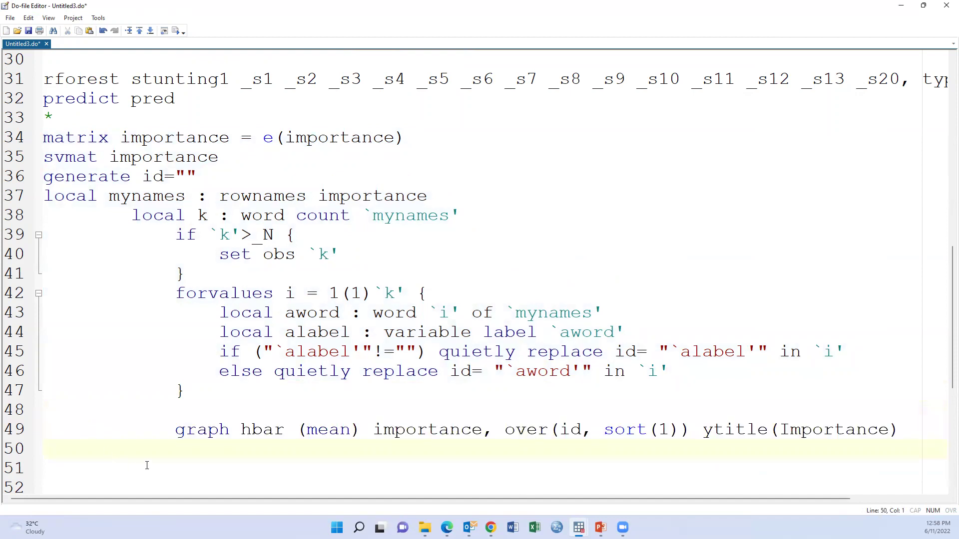
pyautogui.press('Up')
pyautogui.press('BackSpace')
pyautogui.press('BackSpace')
pyautogui.press('BackSpace')
pyautogui.click(73, 466)
# Run the graph hbar command on line 49 and enlarge the graph window to examine the asset importance ranking.
pyautogui.moveTo(21, 435); pyautogui.dragTo(772, 436)
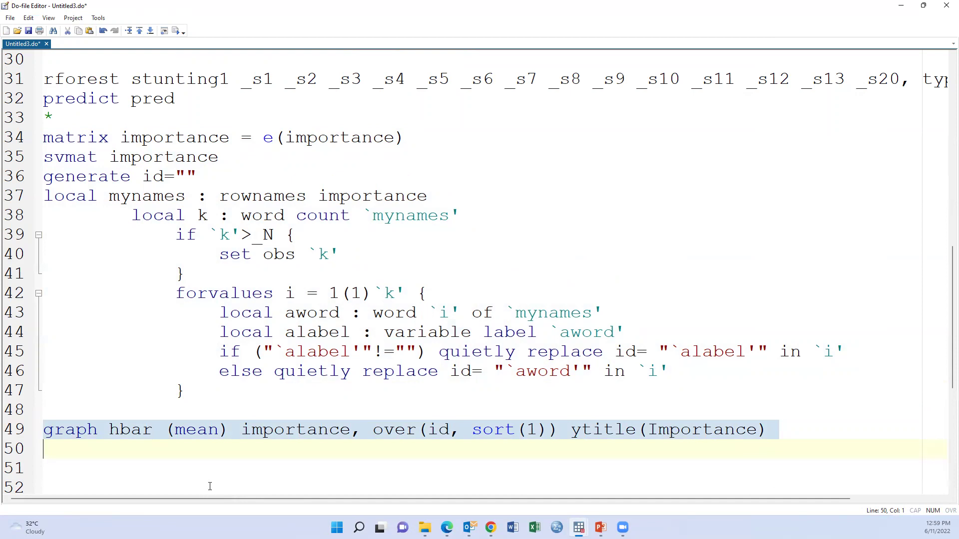
pyautogui.click(176, 30)
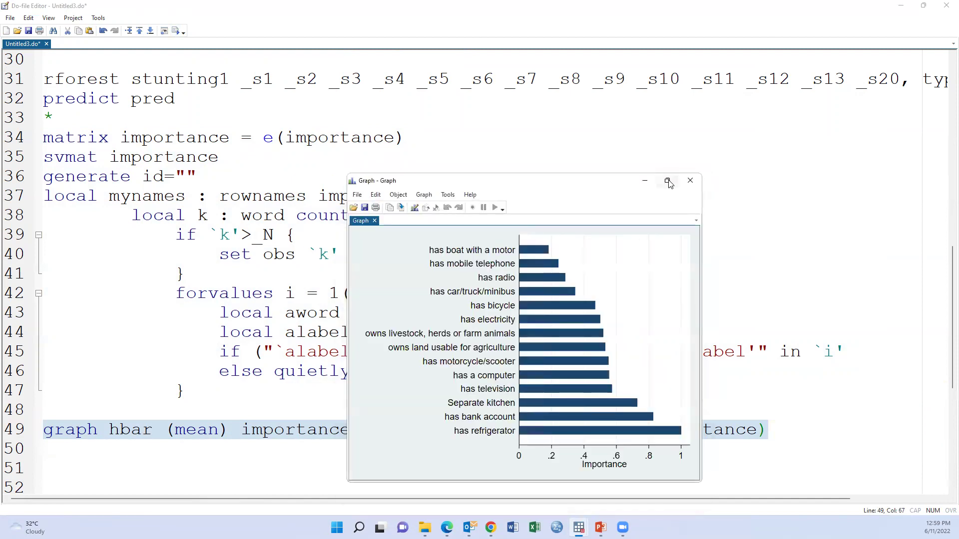
pyautogui.click(670, 181)
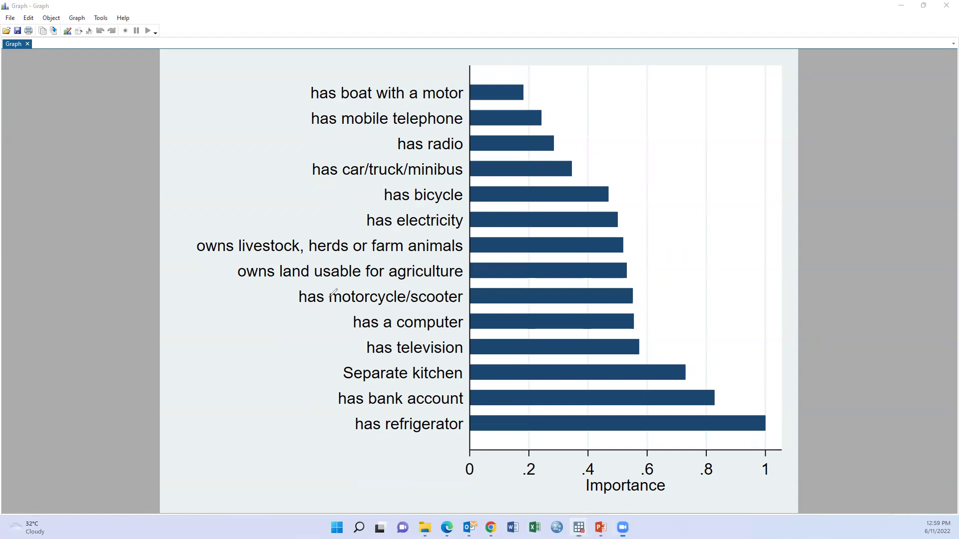
pyautogui.click(189, 243)
pyautogui.moveTo(189, 242)
pyautogui.mouseDown()
pyautogui.moveTo(420, 232)
pyautogui.moveTo(515, 275)
pyautogui.moveTo(128, 384)
pyautogui.moveTo(158, 249)
pyautogui.moveTo(197, 239)
pyautogui.mouseUp()
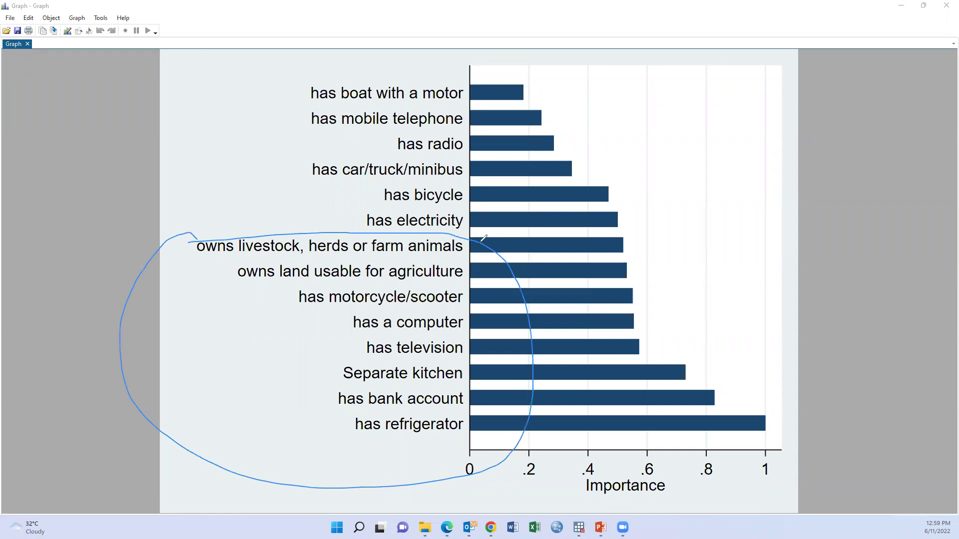
pyautogui.press('Escape')
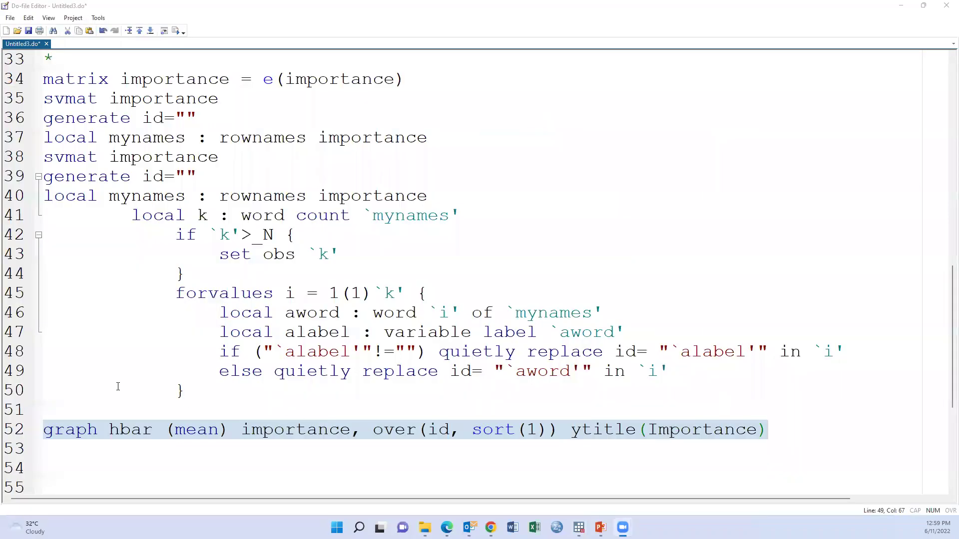
# On do-file lines 52 and 53, generate assets as _s4+_s11+_s20+_s3+_s10+_s6+_s12+_s13 and label it "Asset score".
pyautogui.scroll(-2, 118, 387)
pyautogui.click(103, 314)
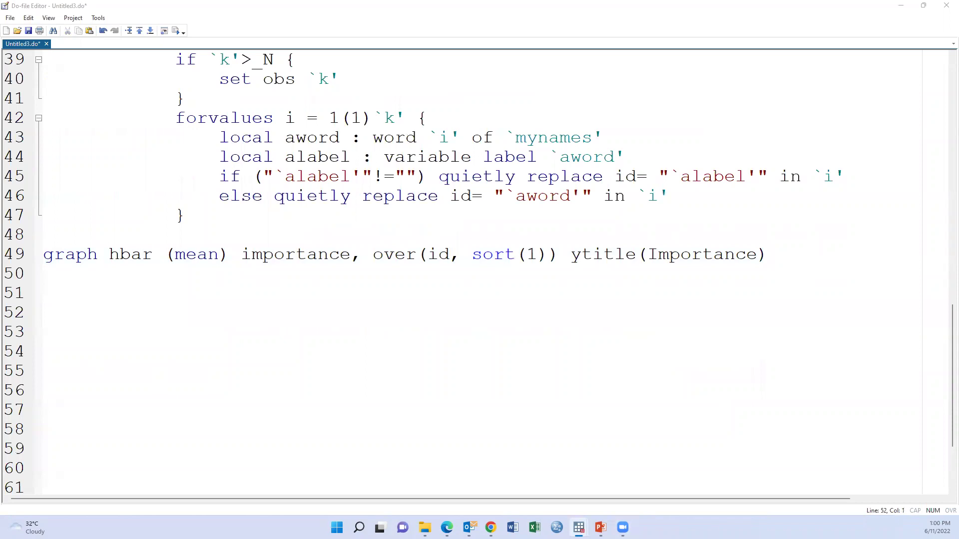
pyautogui.click(114, 318)
pyautogui.write('gen assets=_s4+ _s11+_s20+ _s3+ _s10 +_s6+ _s12+ _s13 la var assets "Asset score"')
pyautogui.moveTo(169, 318); pyautogui.dragTo(627, 316)
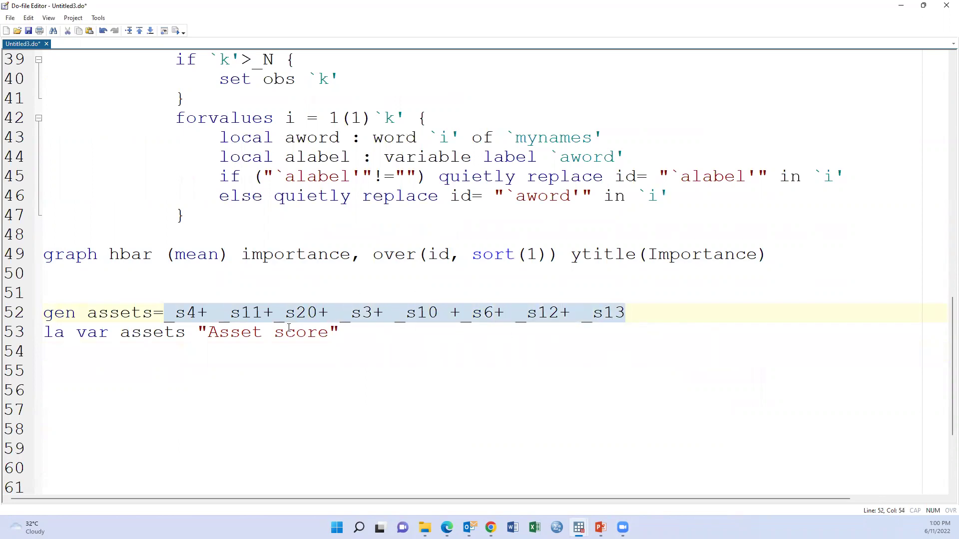
# Run the do-file lines that generate and label the assets variable.
pyautogui.click(183, 380)
pyautogui.press('Up')
pyautogui.press('Up')
pyautogui.press('Up')
pyautogui.hotkey('shift', 'Down')
pyautogui.hotkey('shift', 'Down')
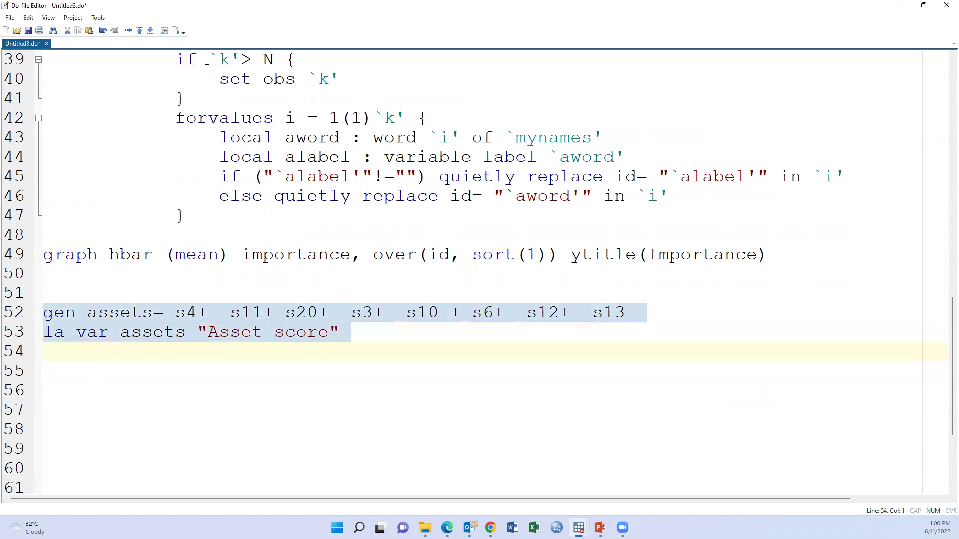
pyautogui.hotkey('shift', 'Left')
# Switch to the Stata main window and tabulate the asset score with ta assets.
pyautogui.click(579, 528)
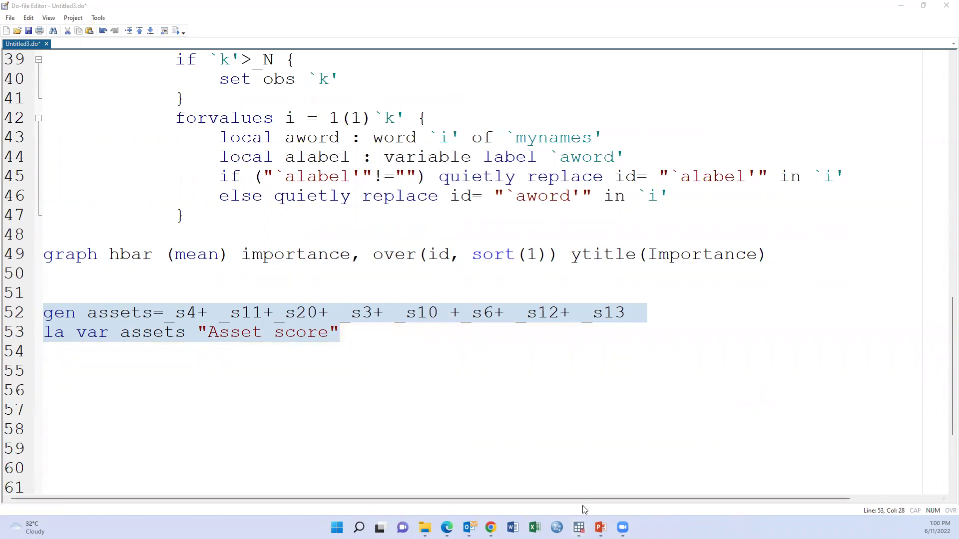
pyautogui.click(476, 478)
pyautogui.write('ta')
pyautogui.scroll(-1, 819, 424)
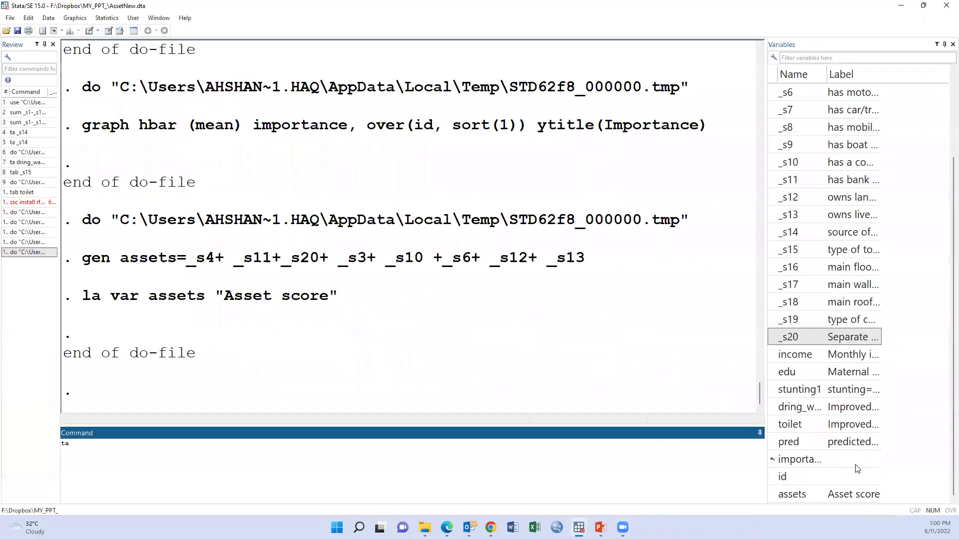
pyautogui.click(772, 494)
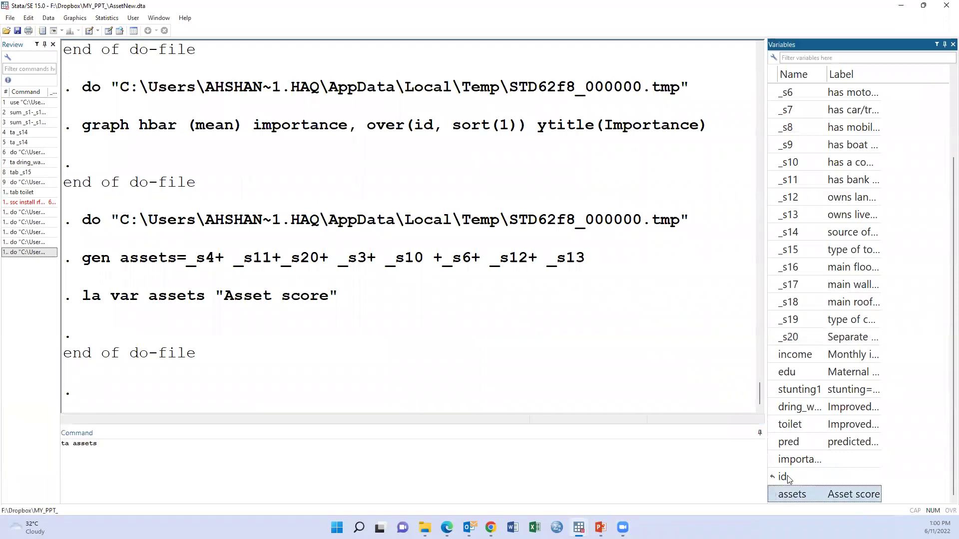
pyautogui.press('Return')
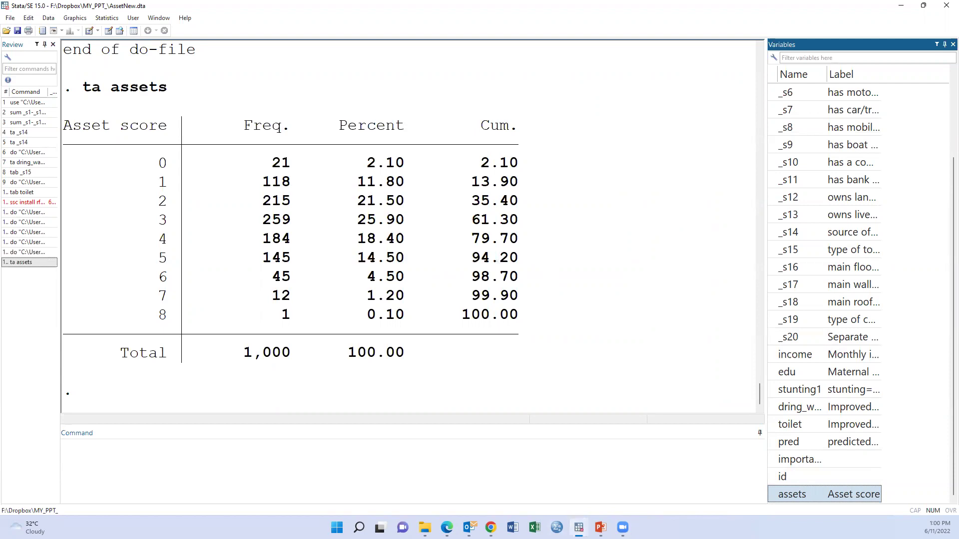
# Return to the Untitled3 do-file and review the recode sections and labels of dring_water and toilet.
pyautogui.click(579, 527)
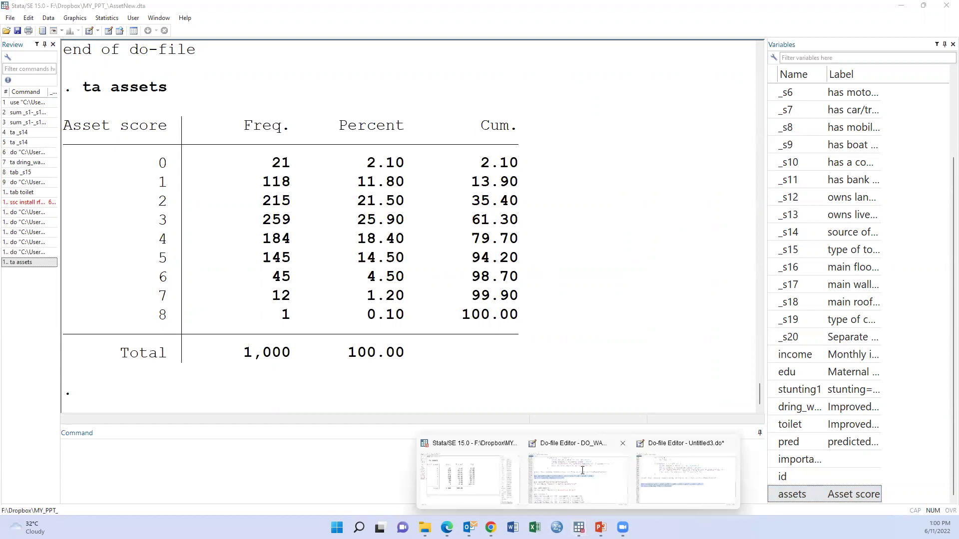
pyautogui.click(577, 523)
pyautogui.click(663, 497)
pyautogui.click(150, 387)
pyautogui.click(67, 364)
pyautogui.scroll(5, 229, 416)
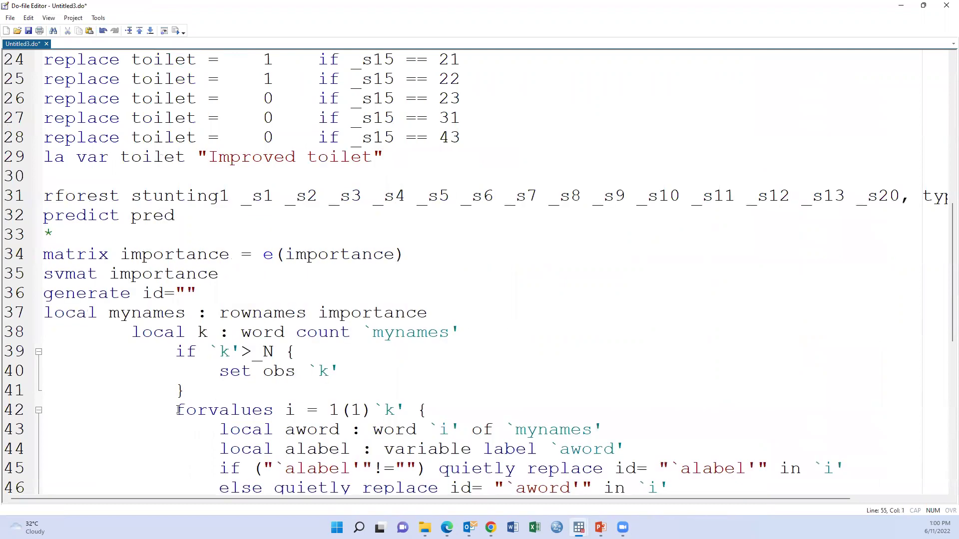
pyautogui.scroll(3, 178, 410)
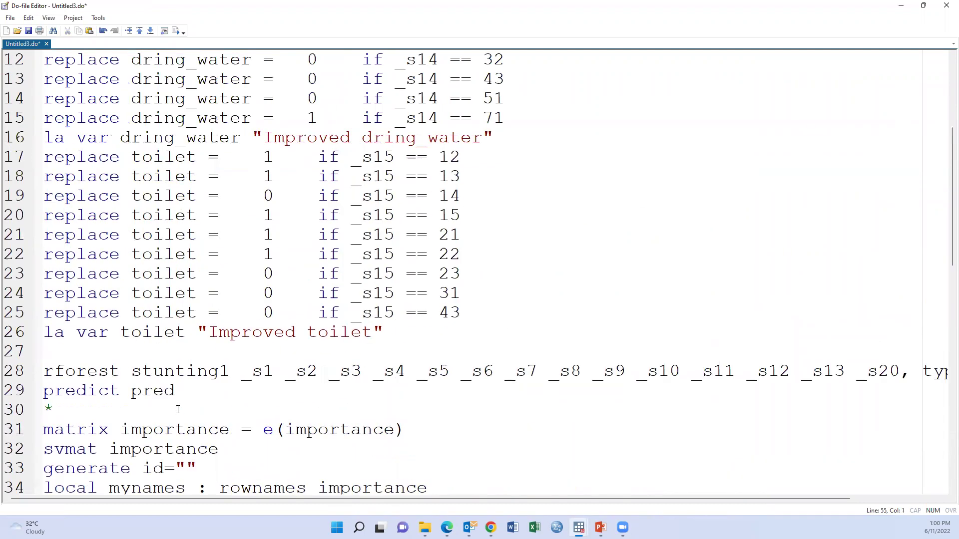
pyautogui.scroll(1, 185, 395)
pyautogui.moveTo(264, 198); pyautogui.dragTo(472, 198)
pyautogui.scroll(-2, 301, 385)
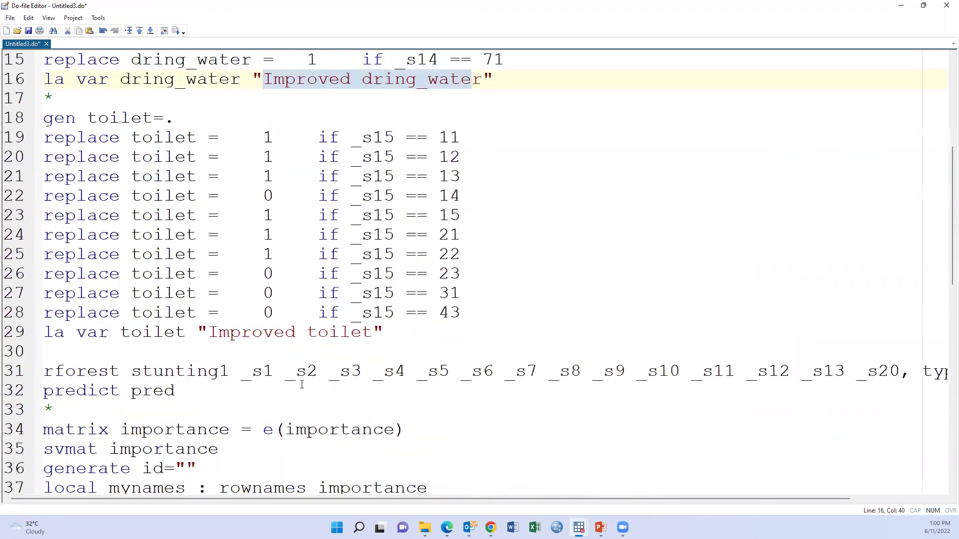
pyautogui.moveTo(208, 333); pyautogui.dragTo(349, 332)
pyautogui.scroll(-7, 215, 385)
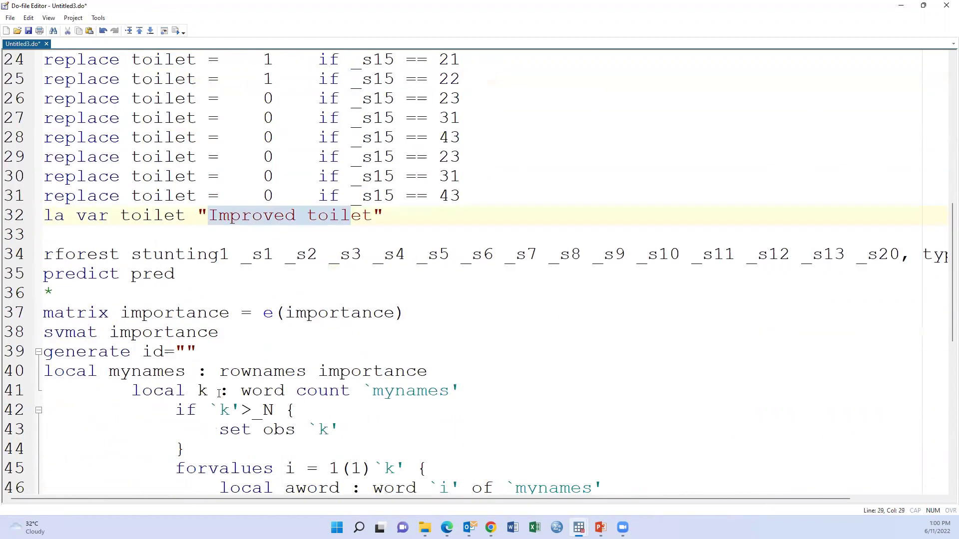
pyautogui.scroll(-3, 215, 387)
# On do-file lines 56 and 57, generate WaSH as 4*dring_water+4*toilet and label it "Improved water/sanitation".
pyautogui.click(64, 253)
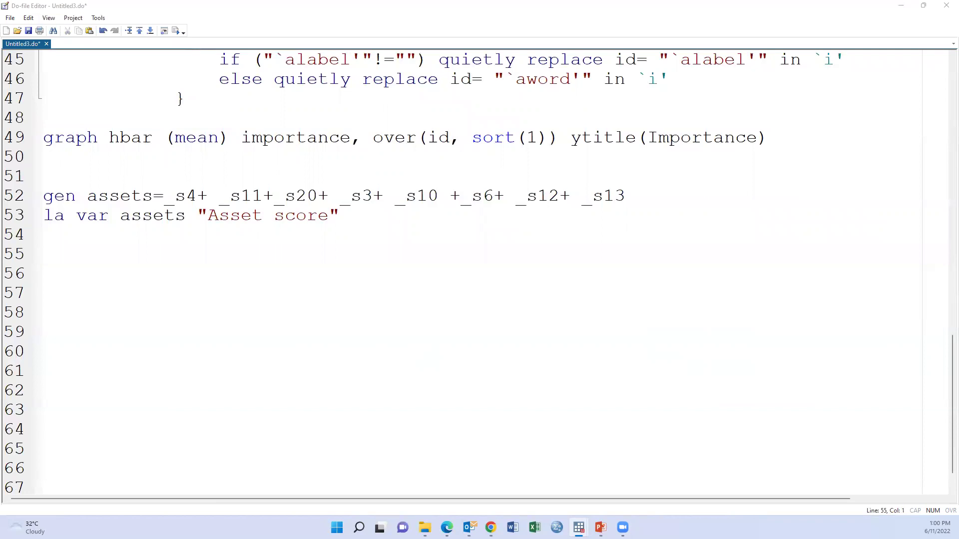
pyautogui.click(57, 280)
pyautogui.write('gen WaSH=4*dring_water+4*toilet la var WaSH "Improved water/sanitation"')
pyautogui.moveTo(143, 274); pyautogui.dragTo(383, 275)
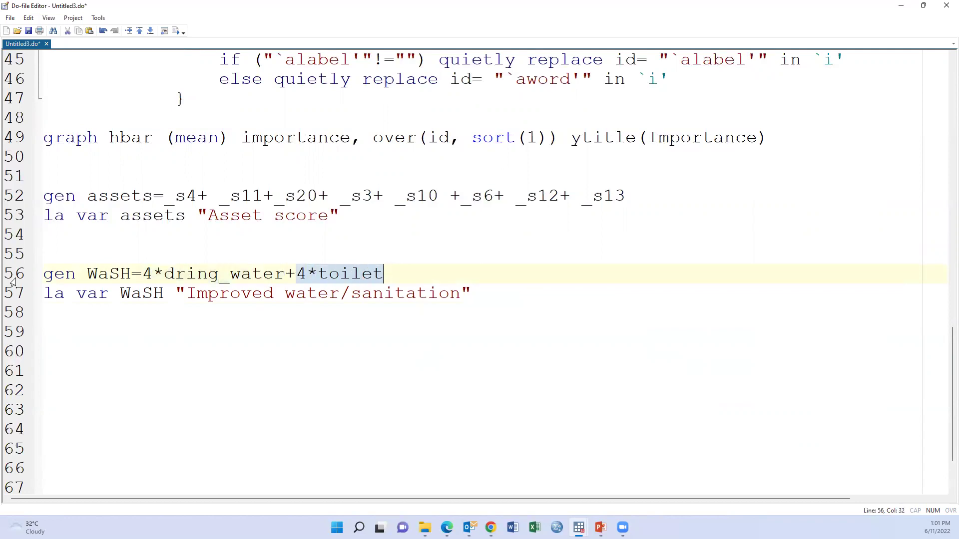
# Run the two WaSH lines of the do-file and bring up the Stata results window.
pyautogui.moveTo(14, 280); pyautogui.dragTo(18, 313)
pyautogui.hotkey('shift', 'Up')
pyautogui.click(579, 528)
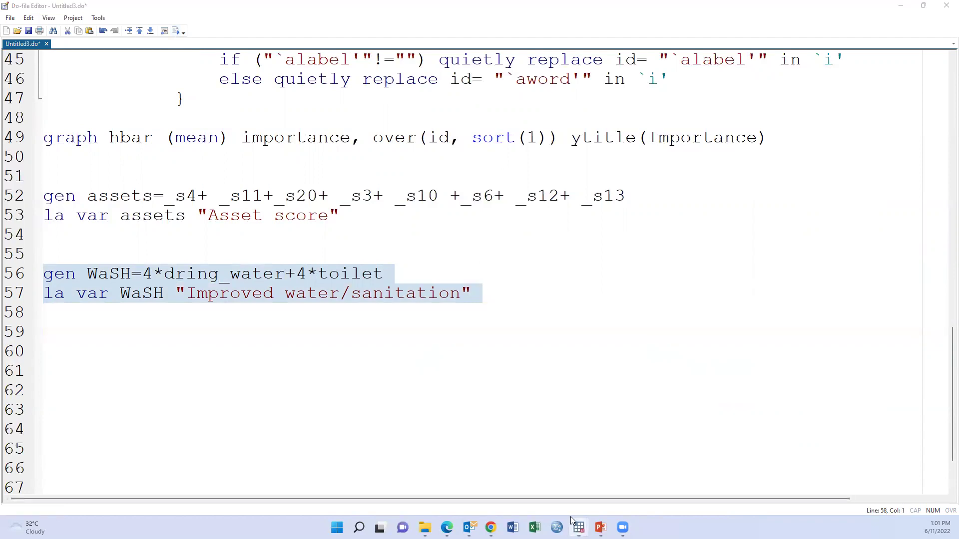
pyautogui.click(484, 482)
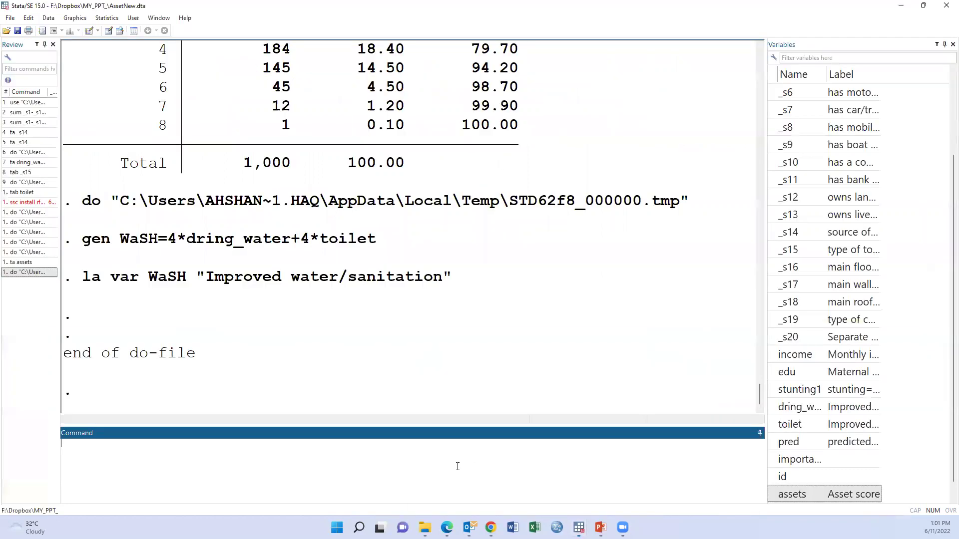
# Browse the variables dring_water, toilet and WaSH in the Data Editor using the br command.
pyautogui.click(429, 472)
pyautogui.write('br')
pyautogui.click(773, 409)
pyautogui.click(773, 409)
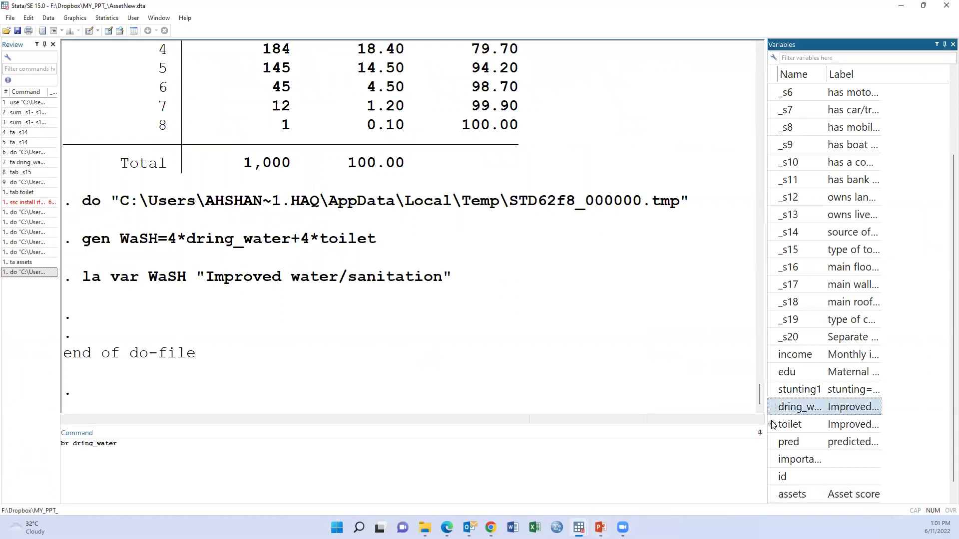
pyautogui.click(773, 424)
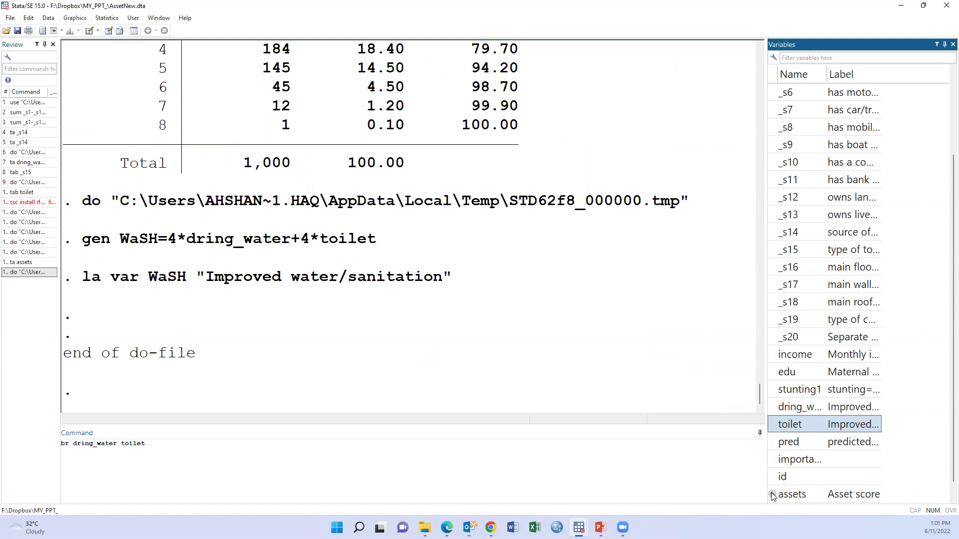
pyautogui.scroll(-1, 773, 495)
pyautogui.click(773, 494)
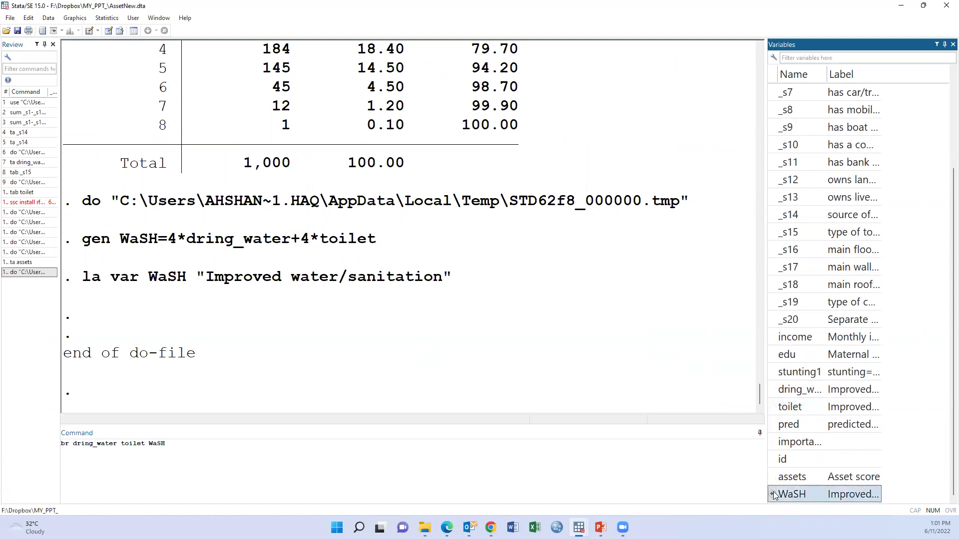
pyautogui.press('Return')
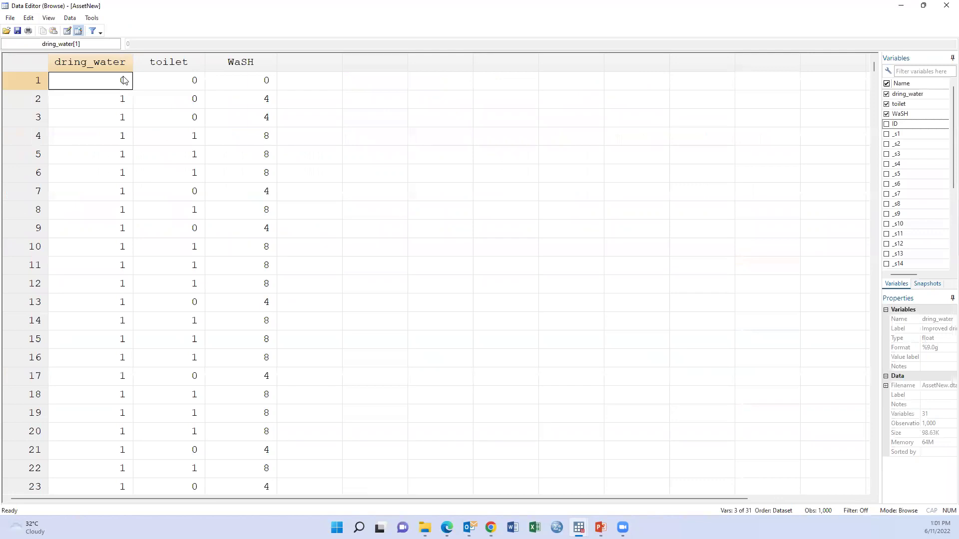
# Compare the WaSH scores with the dring_water and toilet values in rows 1, 2 and 4, and close the Data Editor.
pyautogui.click(270, 84)
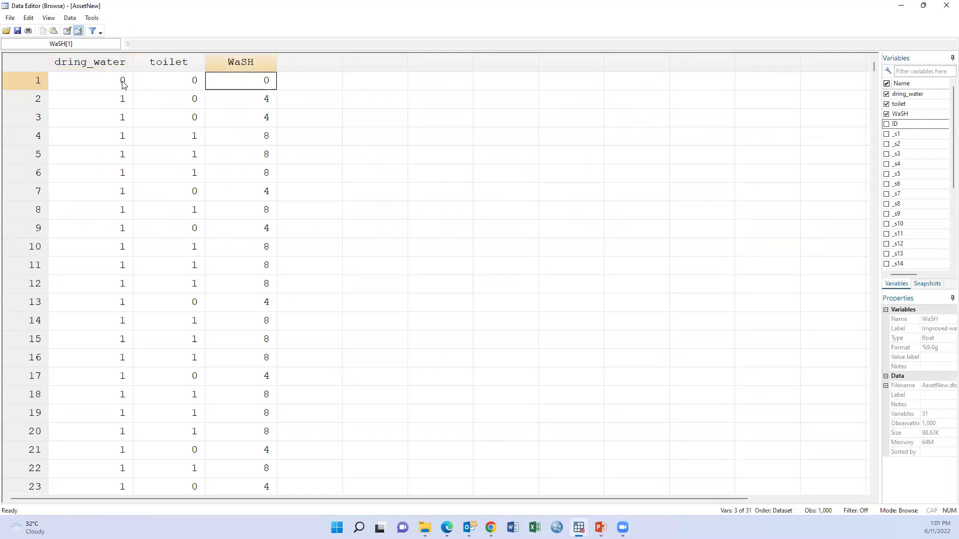
pyautogui.click(123, 83)
pyautogui.click(170, 83)
pyautogui.click(264, 106)
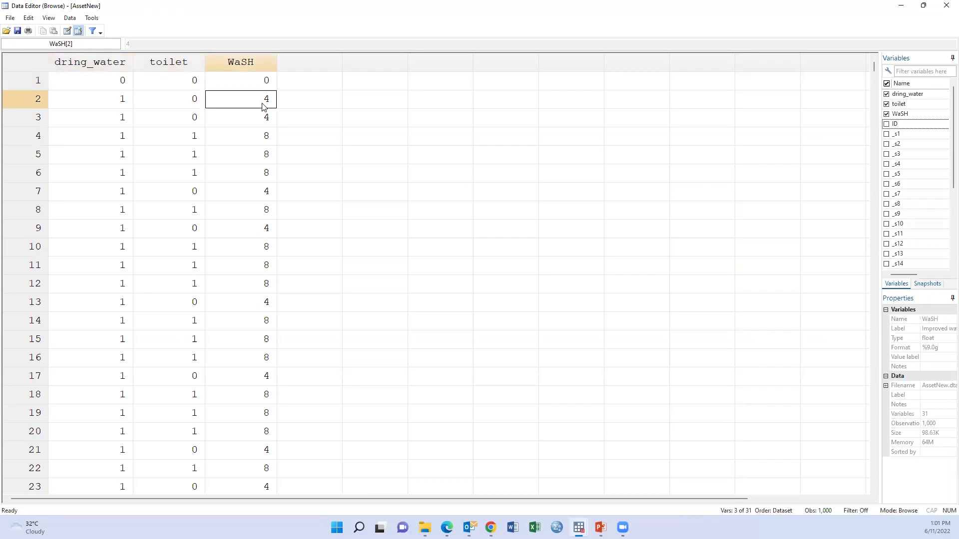
pyautogui.click(112, 98)
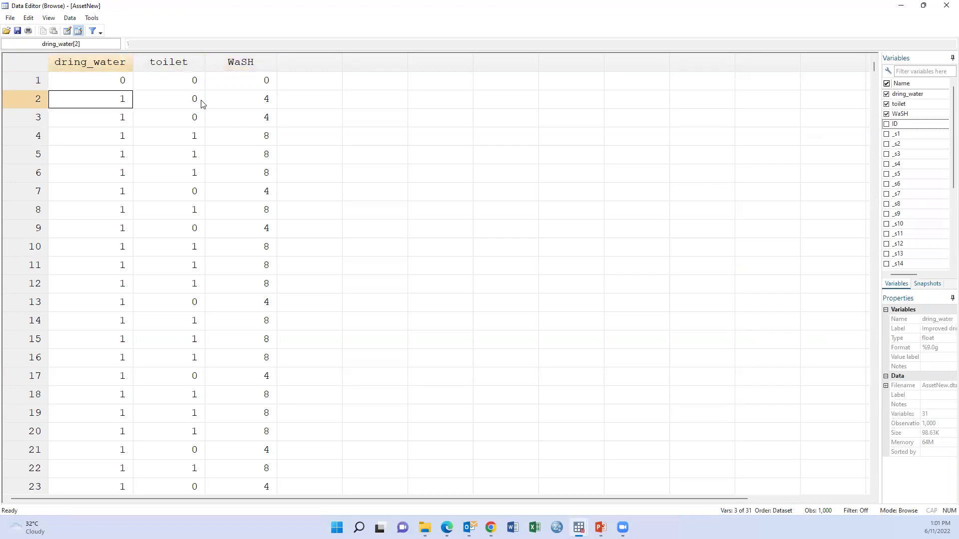
pyautogui.click(270, 140)
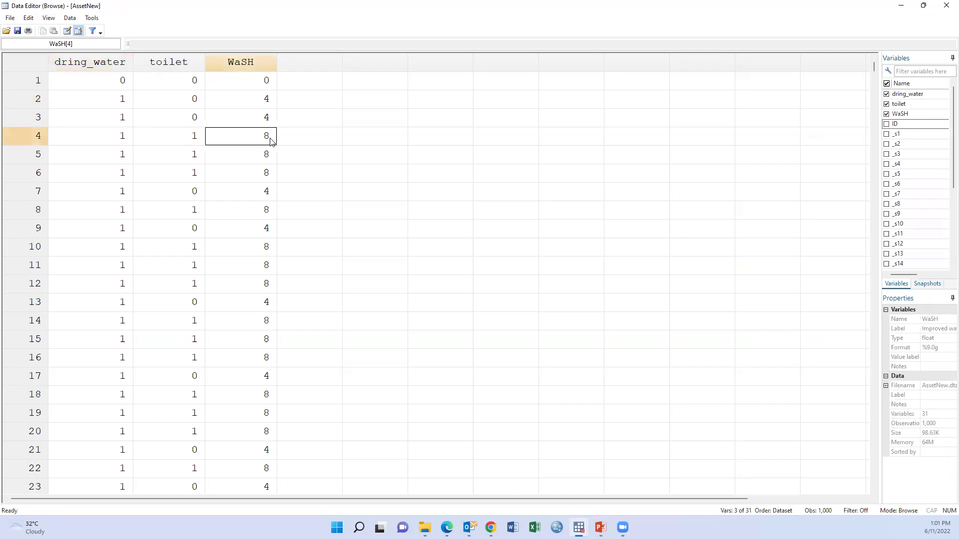
pyautogui.click(123, 136)
pyautogui.click(178, 137)
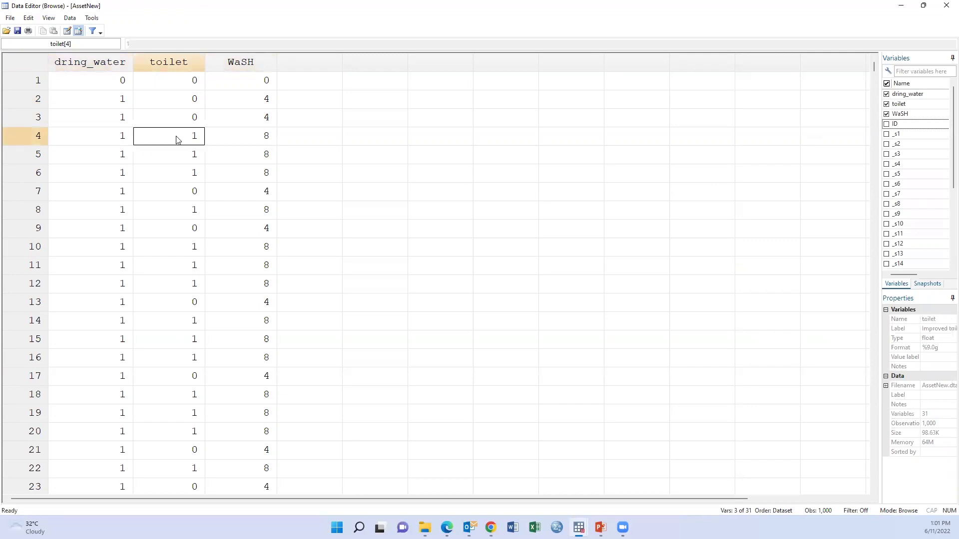
pyautogui.click(947, 5)
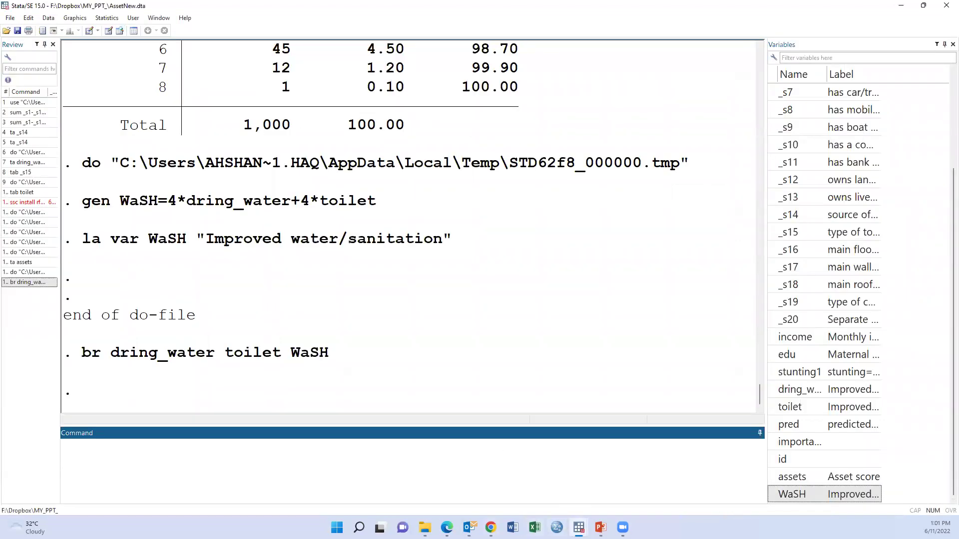
# In the Untitled3 do-file, add lines 59 to 61 generating mEDU=edu/2, labelling it "Maternal education score", and ending with a * line.
pyautogui.click(579, 528)
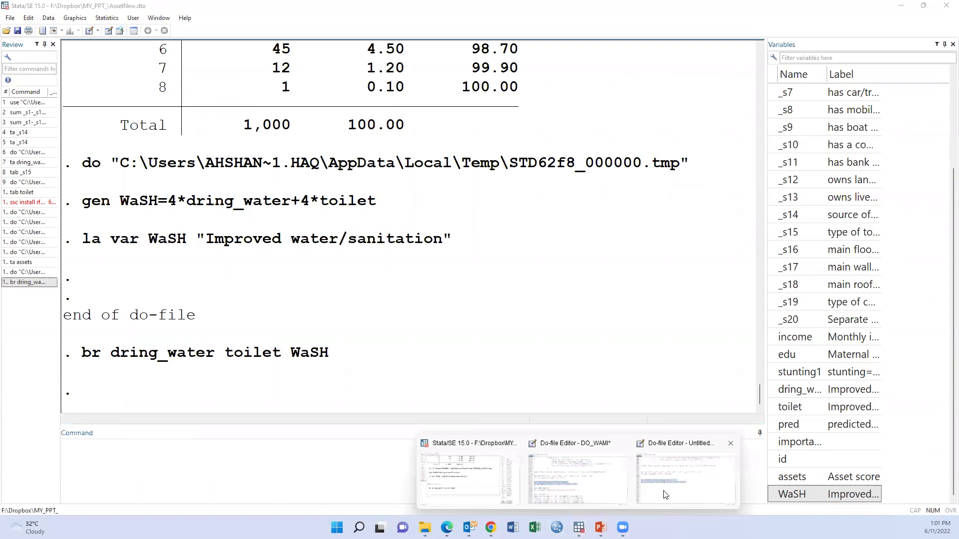
pyautogui.click(665, 495)
pyautogui.scroll(-1, 325, 413)
pyautogui.click(85, 274)
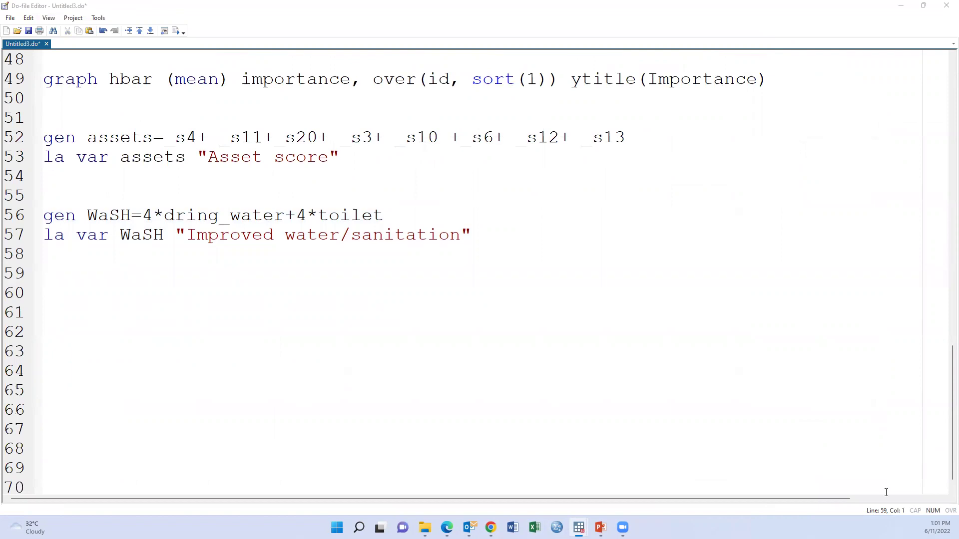
pyautogui.write('gen mEDU=edu/2 la var mEDU "Maternal education score" *')
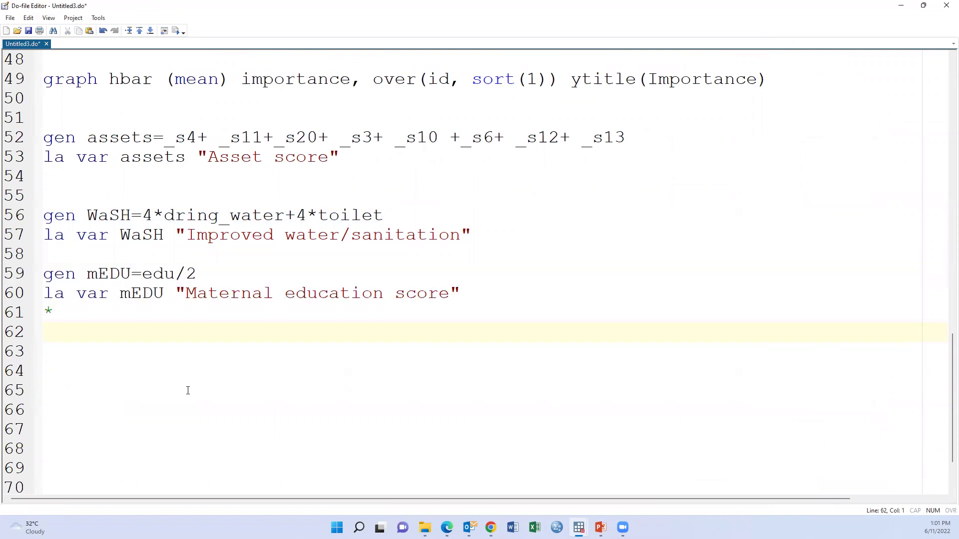
# Run do-file lines 59 to 61 for mEDU and bring up the Stata results window.
pyautogui.moveTo(13, 273); pyautogui.dragTo(15, 319)
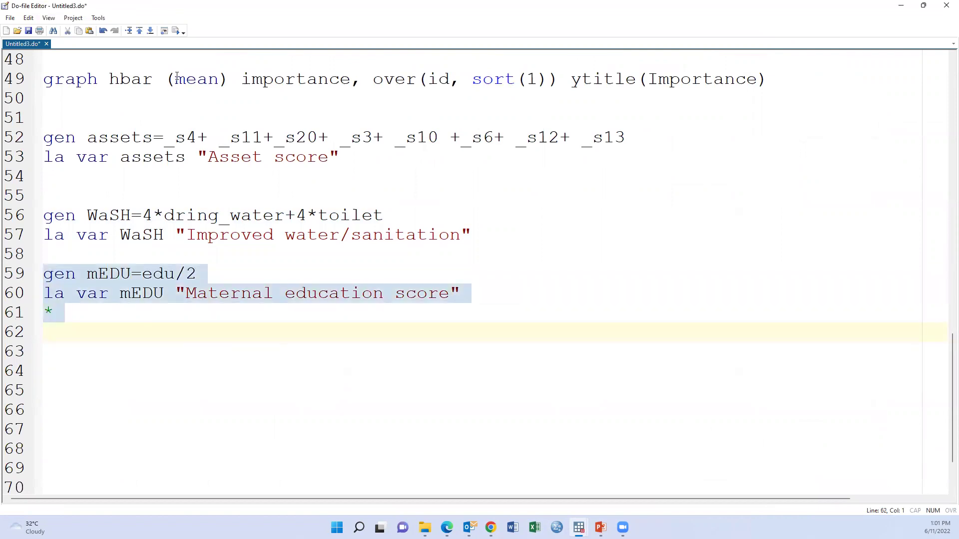
pyautogui.hotkey('shift', 'Left')
pyautogui.click(579, 528)
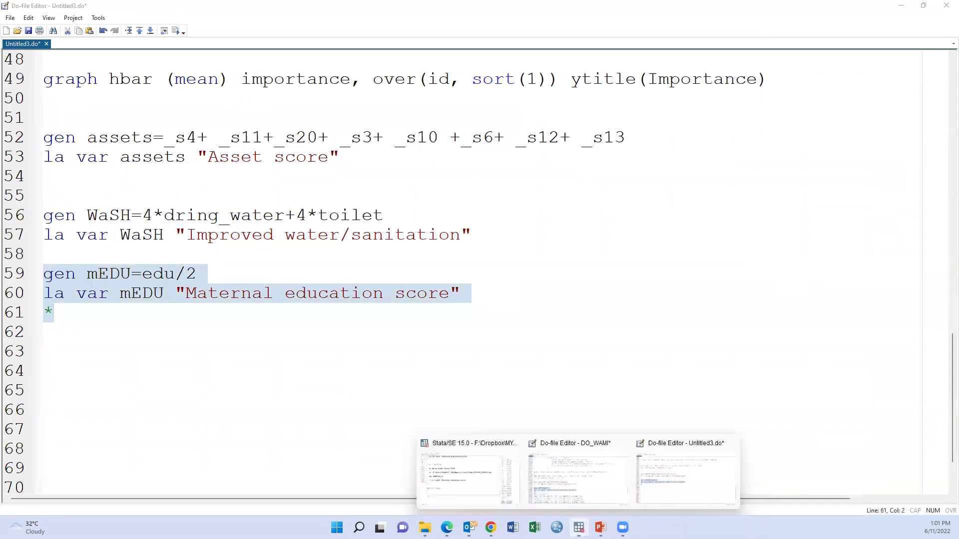
pyautogui.click(456, 487)
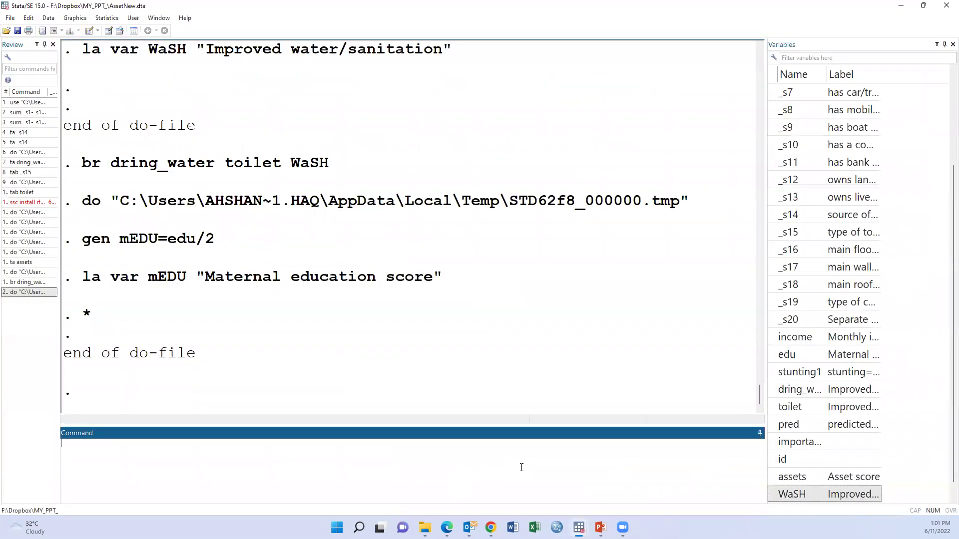
# Browse the variables edu and mEDU with the br command and compare their values in row 4.
pyautogui.write('br')
pyautogui.click(775, 356)
pyautogui.scroll(-3, 825, 502)
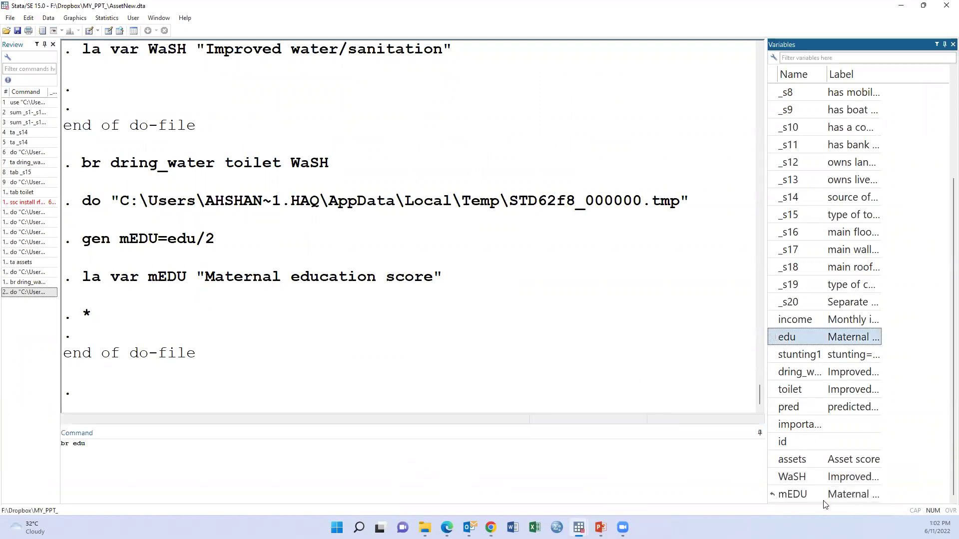
pyautogui.click(773, 495)
pyautogui.press('Return')
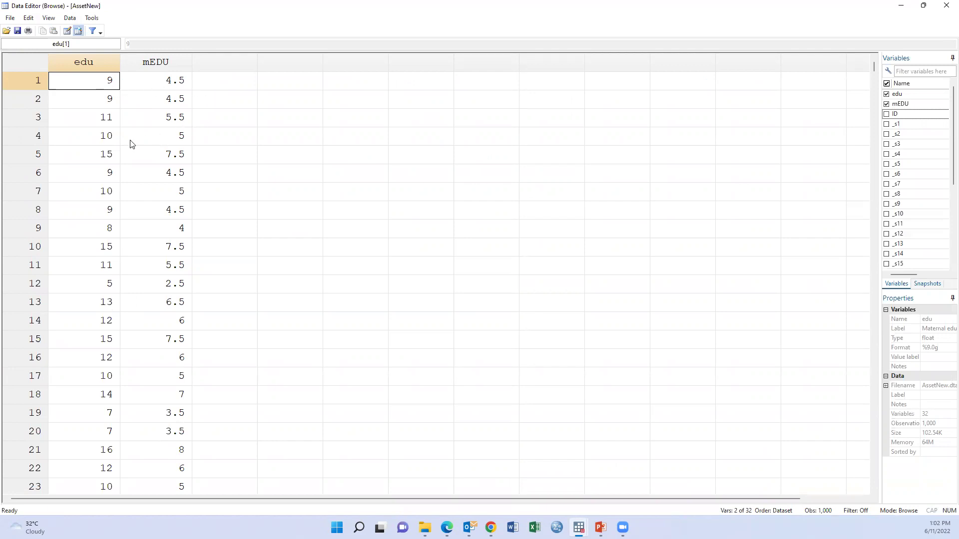
pyautogui.click(110, 143)
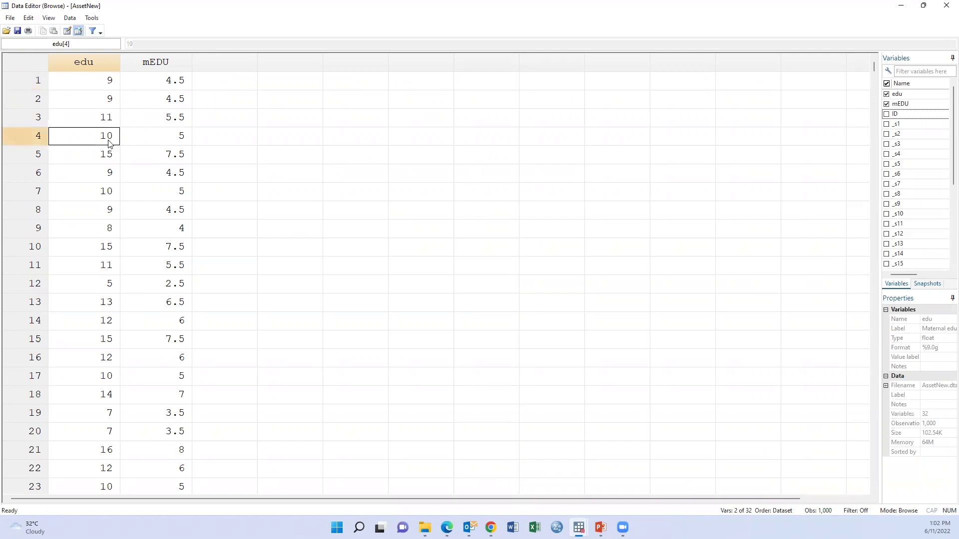
pyautogui.click(185, 145)
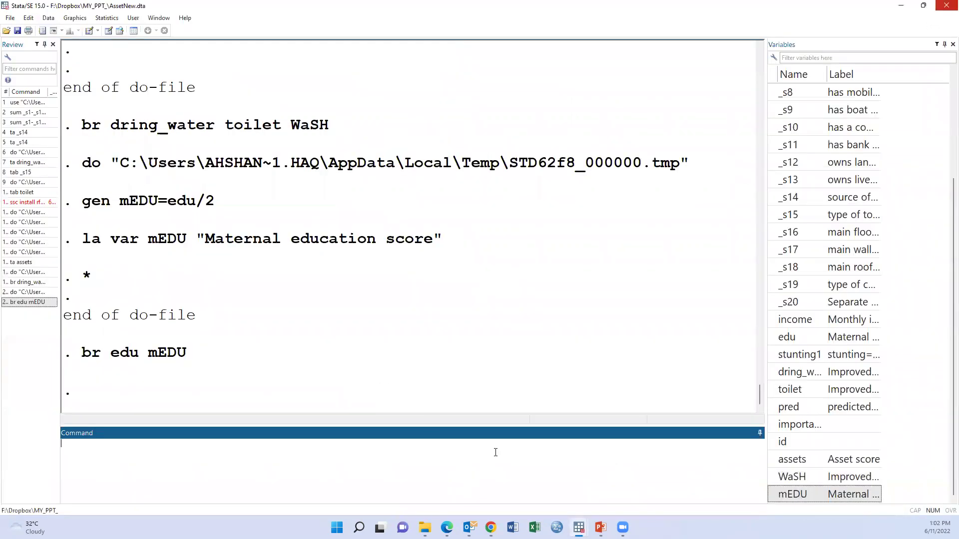
# On do-file lines 63 to 72, create income_ scored 1 to 8 using income cutoffs 26, 47, 72, 106, 135, 200 and 293, labelled "Income score".
pyautogui.moveTo(578, 528)
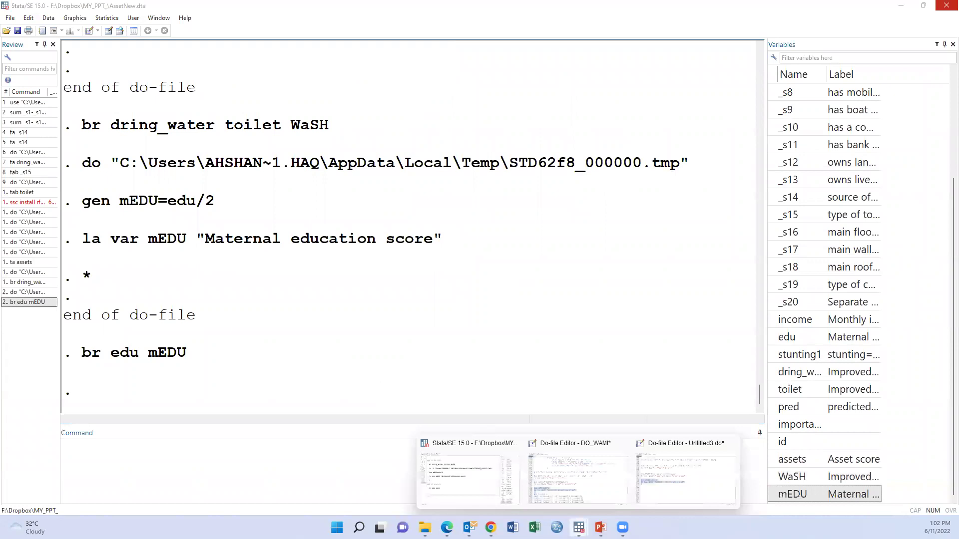
pyautogui.click(650, 497)
pyautogui.scroll(-2, 58, 292)
pyautogui.click(58, 292)
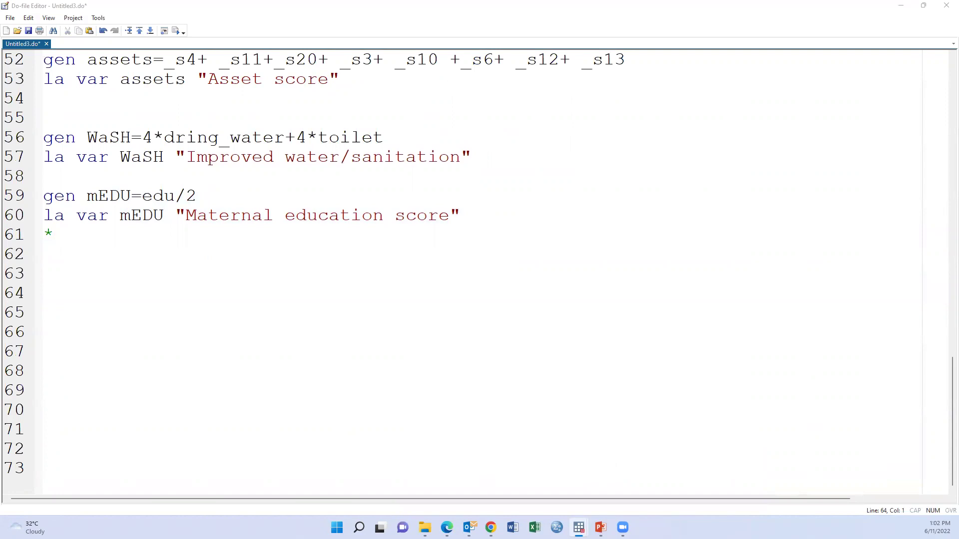
pyautogui.click(64, 273)
pyautogui.write('gen income_=. replace income_=1  if  income>0 & income<=26 replace income_=2  if  income>26 & income<=47 replace income_=3  if  income>47 & income<=72 replace income_=4  if  income>72 & income<=106 replace income_=5  if  income>106 & income<=135 replace income_=6  if  income>135 & income<=200 replace income_=7  if  income>200 & income<=293 replace income_=8  if  income>293 & income<. la var income_ "Income score"')
pyautogui.scroll(-3, 230, 336)
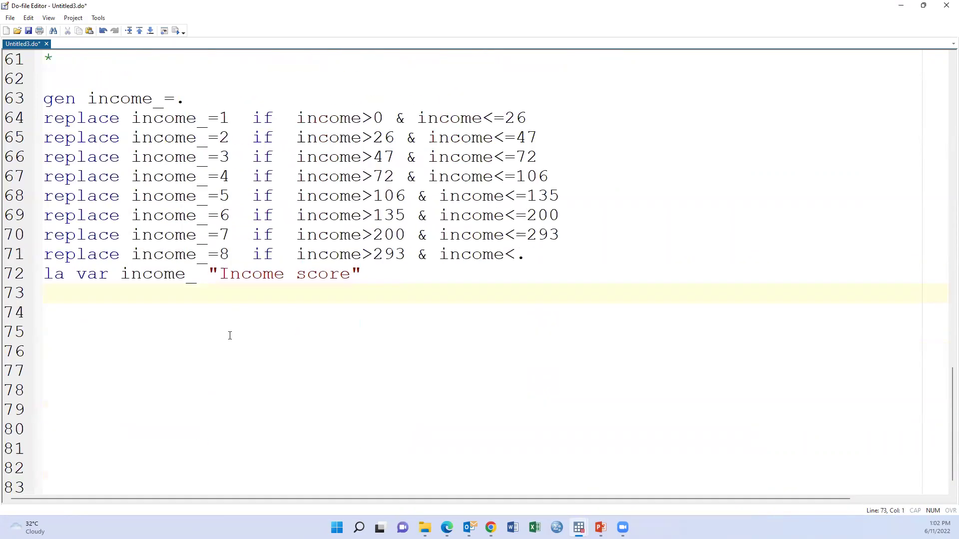
# Review the income cutoffs and the assigned scores in the income_ replace lines of the do-file.
pyautogui.scroll(2, 469, 261)
pyautogui.moveTo(530, 237); pyautogui.dragTo(527, 256)
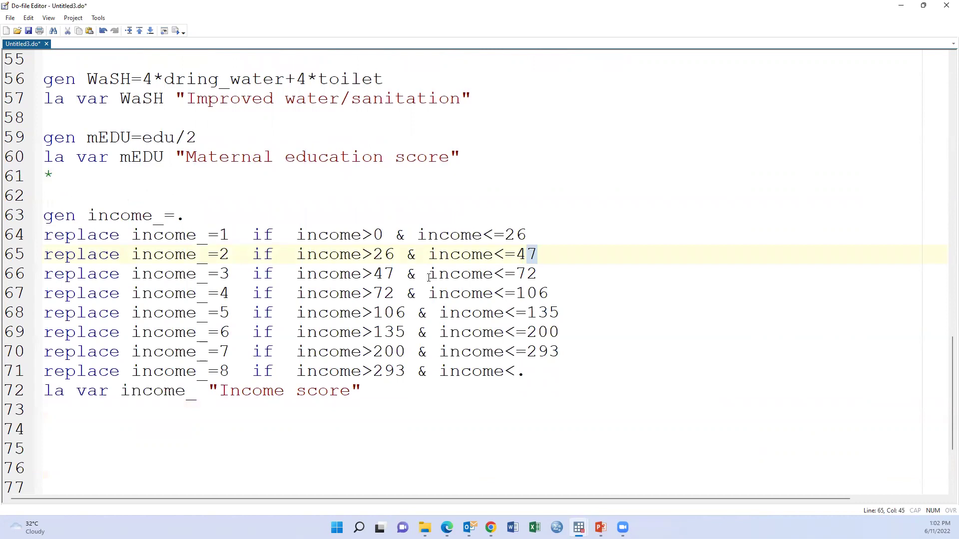
pyautogui.moveTo(520, 273); pyautogui.dragTo(539, 274)
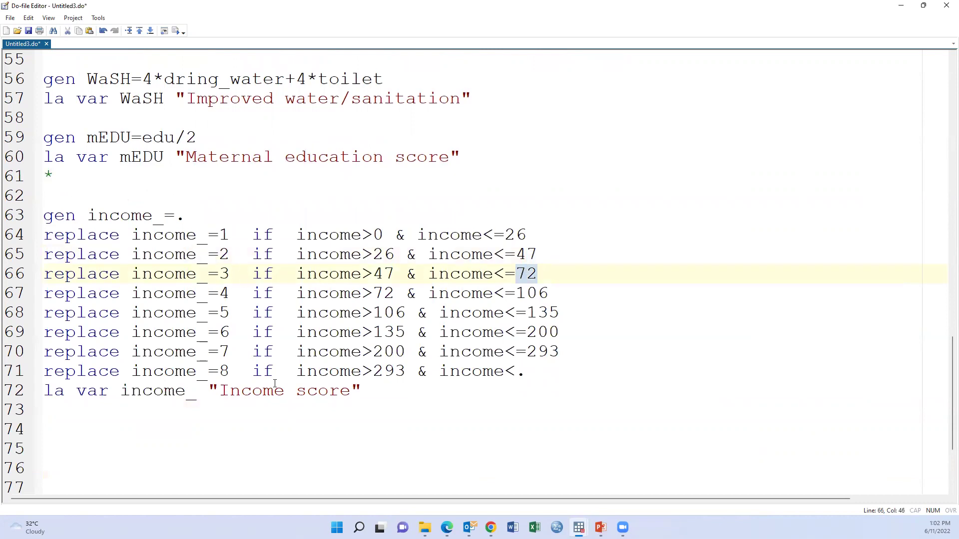
pyautogui.doubleClick(221, 372)
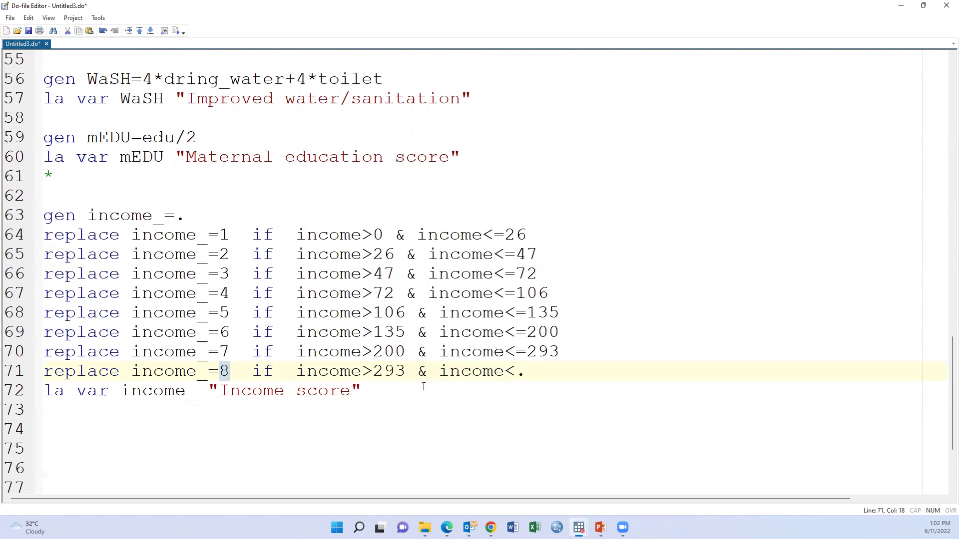
# Try to run the income_ block on lines 63 to 72 and look for its output in the Stata results window.
pyautogui.moveTo(16, 218); pyautogui.dragTo(19, 393)
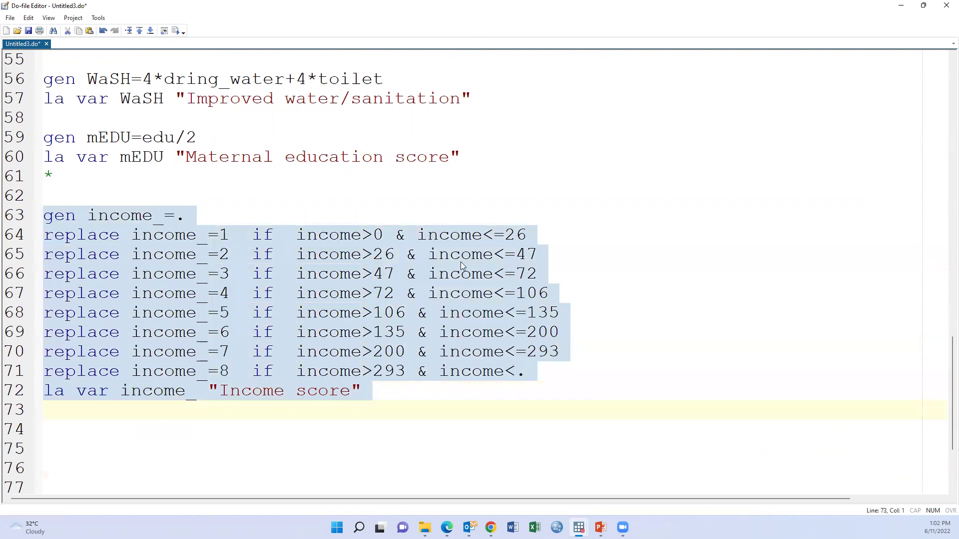
pyautogui.moveTo(579, 528)
pyautogui.click(479, 477)
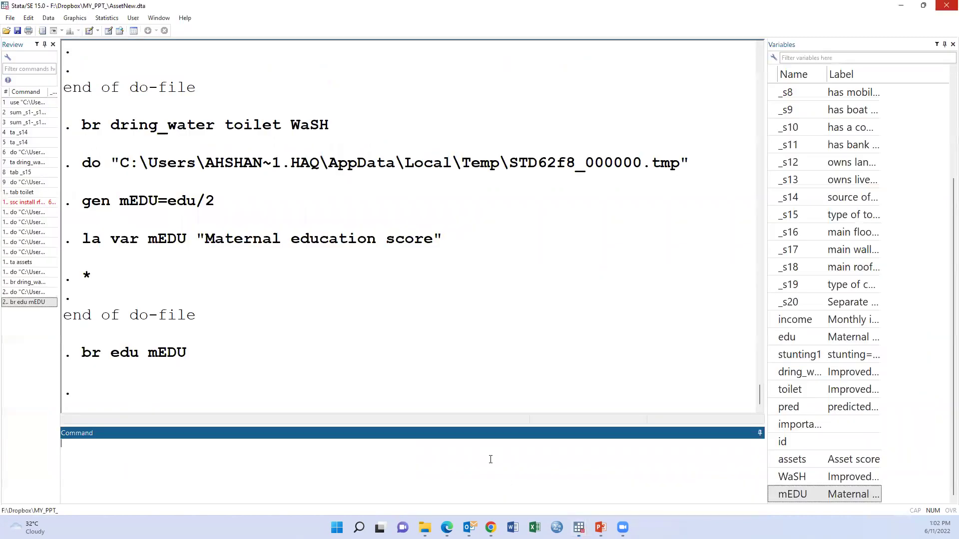
pyautogui.scroll(3, 567, 295)
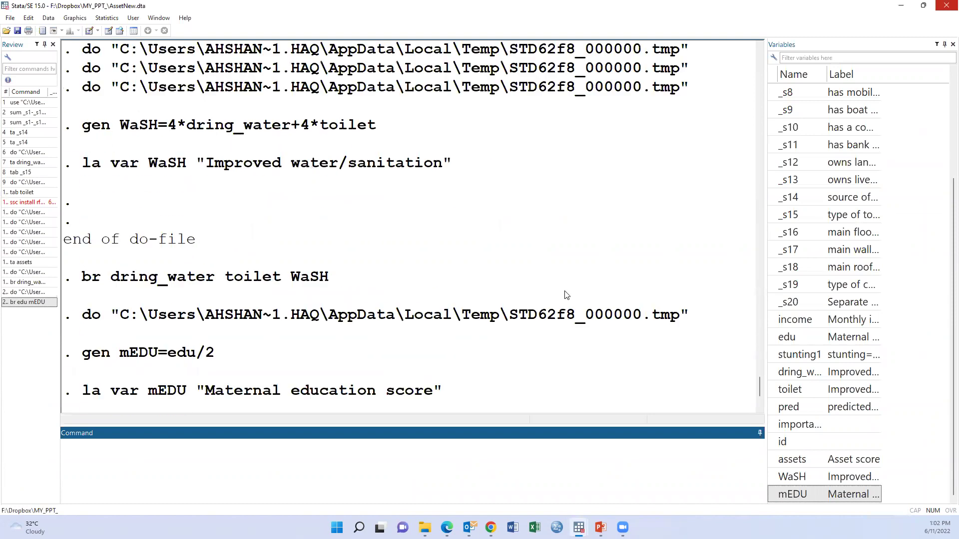
pyautogui.scroll(-3, 567, 295)
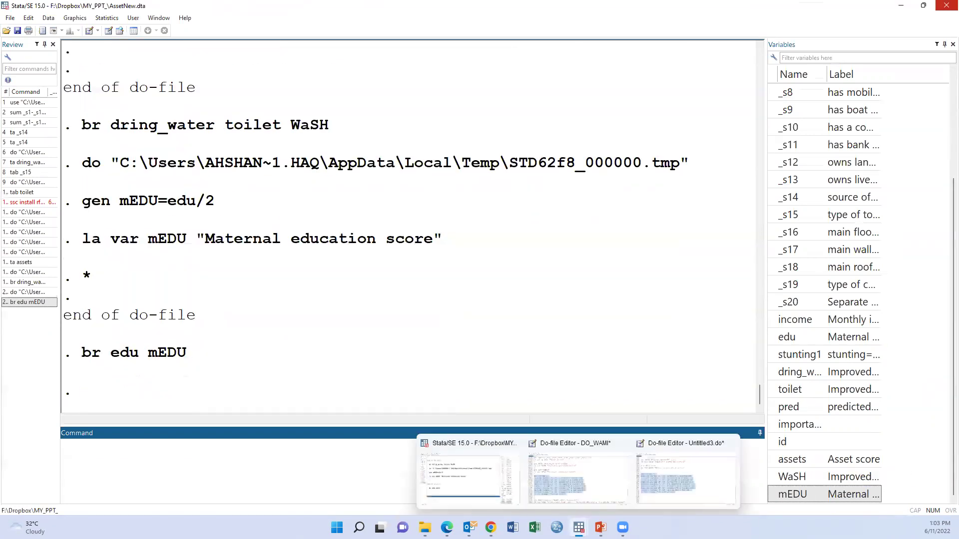
# On do-file lines 75 and 76, generate WAMI=(assets+ WaSH+ mEDU+ income_)/32 and label it "Water/sanitation, Assets, Maternal education, and Income (WAMI) index".
pyautogui.click(579, 528)
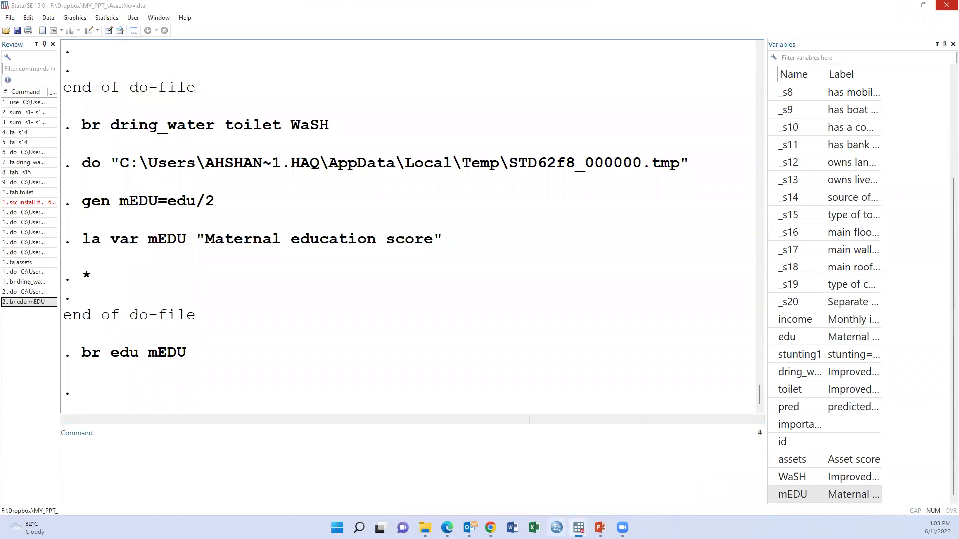
pyautogui.click(760, 480)
pyautogui.scroll(-2, 245, 390)
pyautogui.click(245, 390)
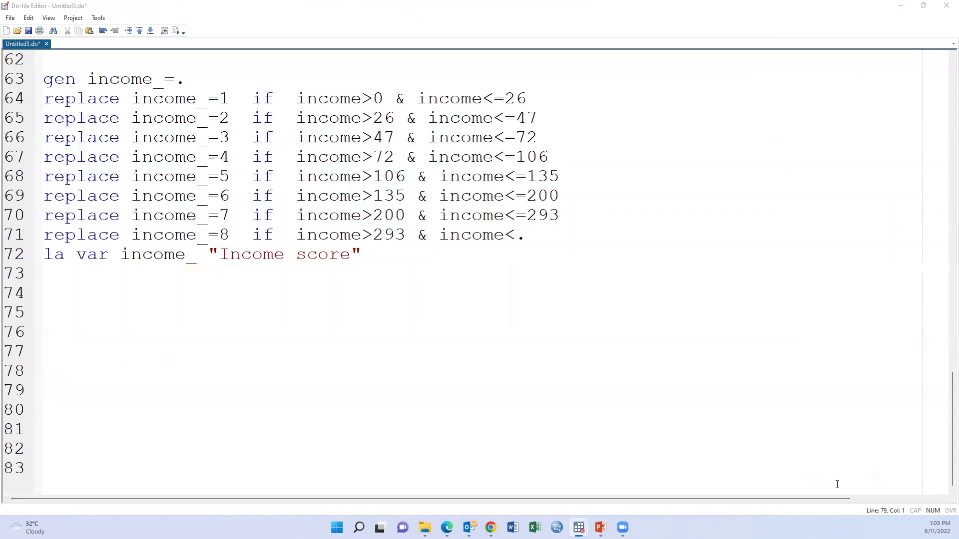
pyautogui.click(95, 312)
pyautogui.write('gen WAMI=(assets+ WaSH+ mEDU+ income_)/32 la var WAMI "Water/sanitation, Assets, Maternal education, and Income (WAMI) index"')
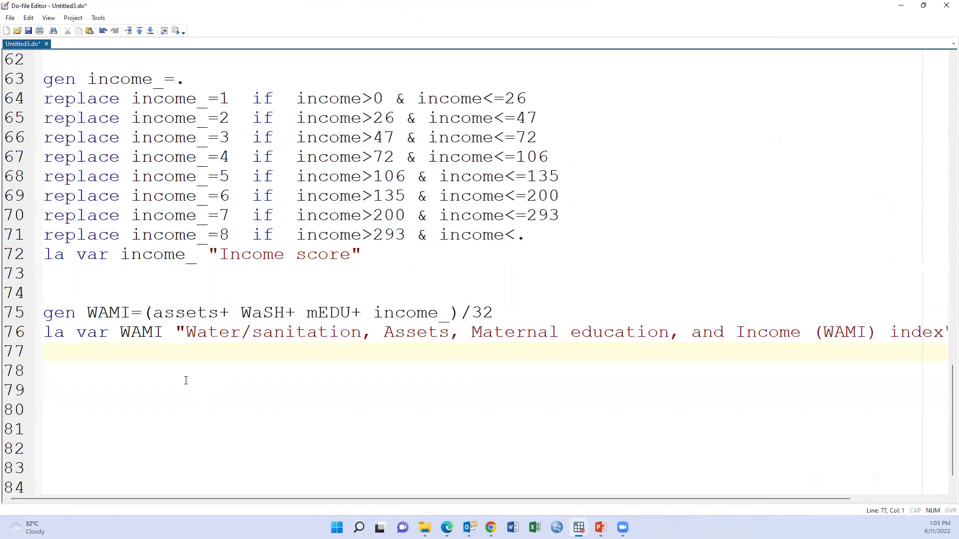
# Review the assets, WaSH, mEDU and income_ terms in the WAMI formula on line 75.
pyautogui.doubleClick(201, 311)
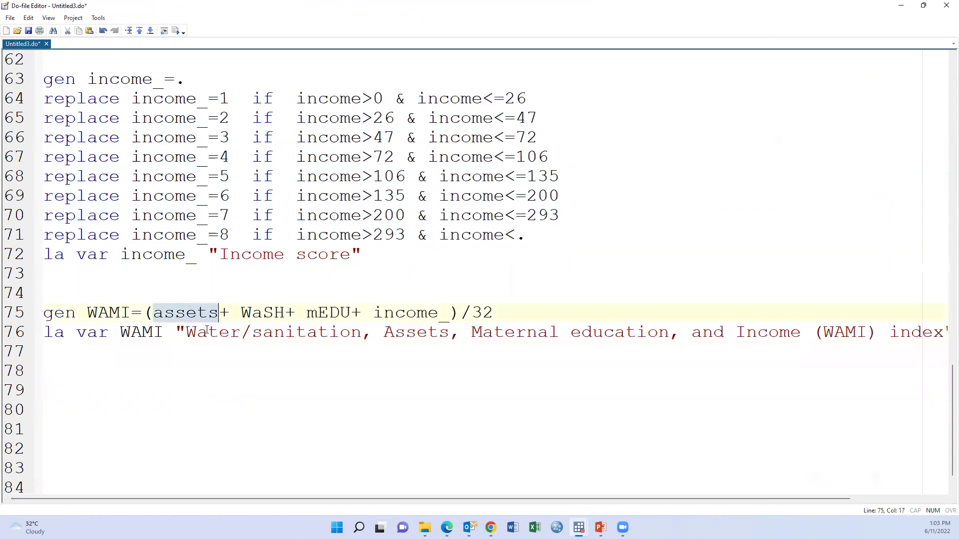
pyautogui.doubleClick(271, 313)
pyautogui.click(338, 312)
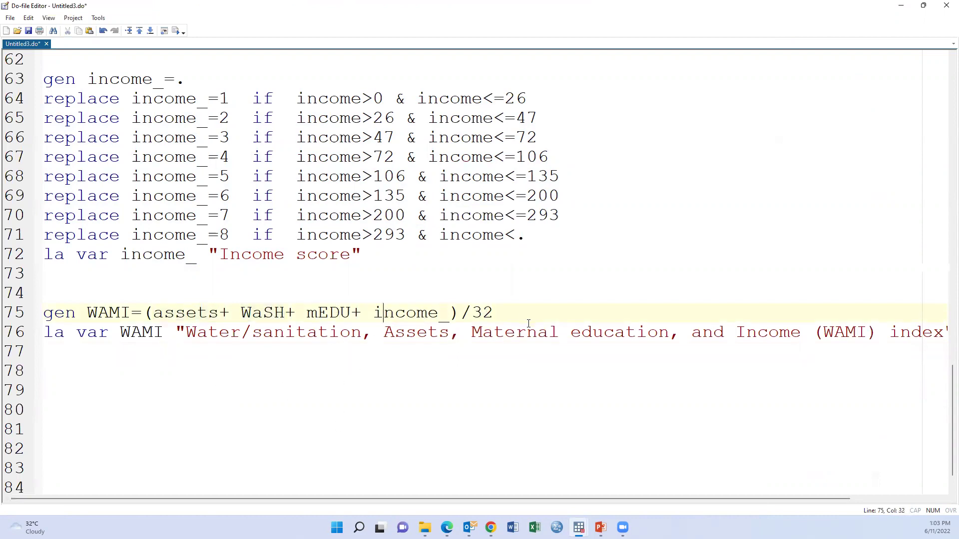
# Try to run the two WAMI lines of the do-file and check the output in the Stata results window.
pyautogui.moveTo(13, 312); pyautogui.dragTo(14, 351)
pyautogui.hotkey('shift', 'Up')
pyautogui.moveTo(579, 527)
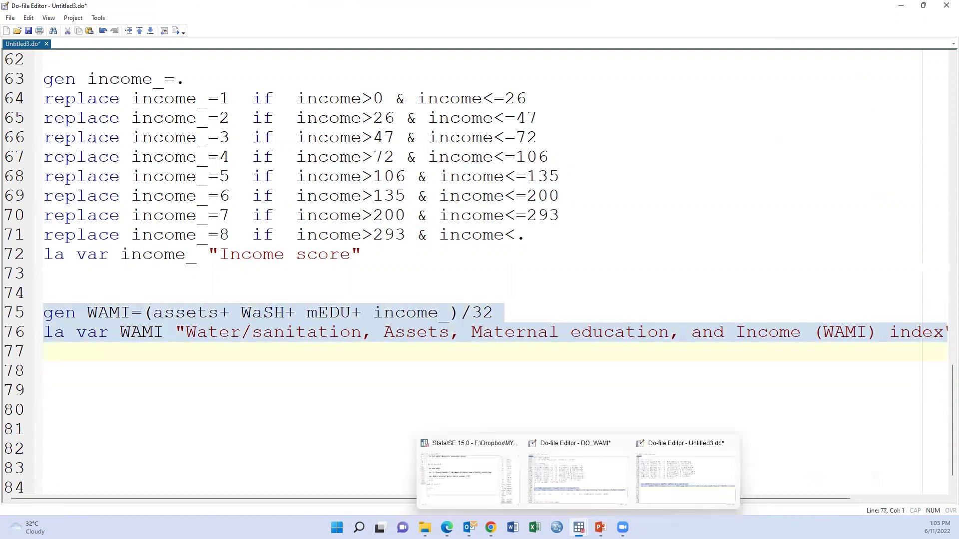
pyautogui.click(458, 490)
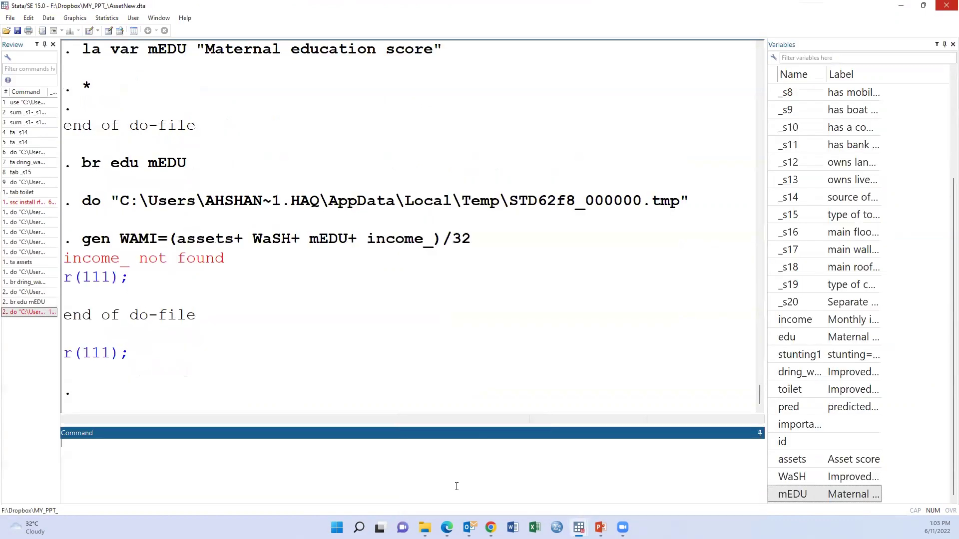
# Run the income_ block on lines 63 to 72 of the Untitled3 do-file and check its output in the Stata results window.
pyautogui.click(579, 528)
pyautogui.click(564, 484)
pyautogui.moveTo(579, 528)
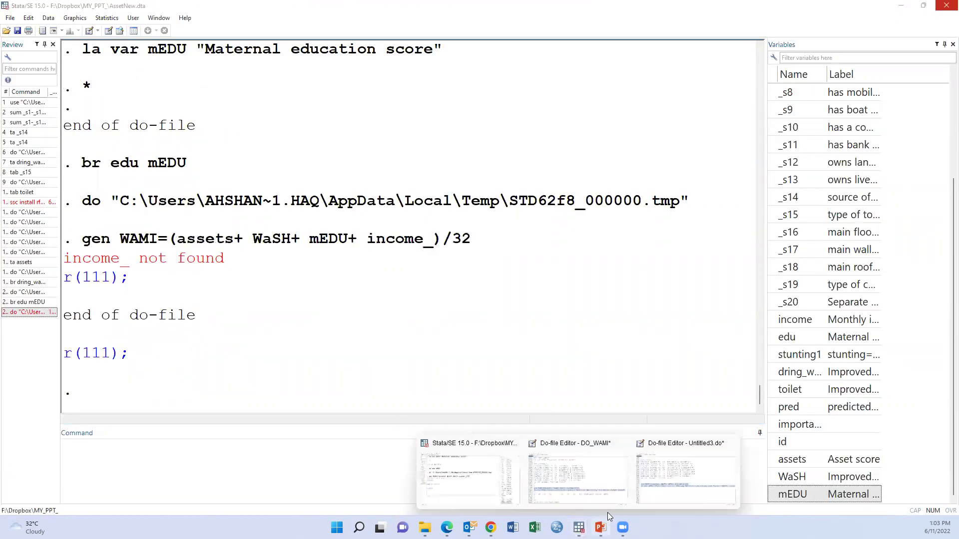
pyautogui.click(607, 510)
pyautogui.scroll(2, 178, 345)
pyautogui.moveTo(12, 192); pyautogui.dragTo(14, 373)
pyautogui.hotkey('shift', 'Left')
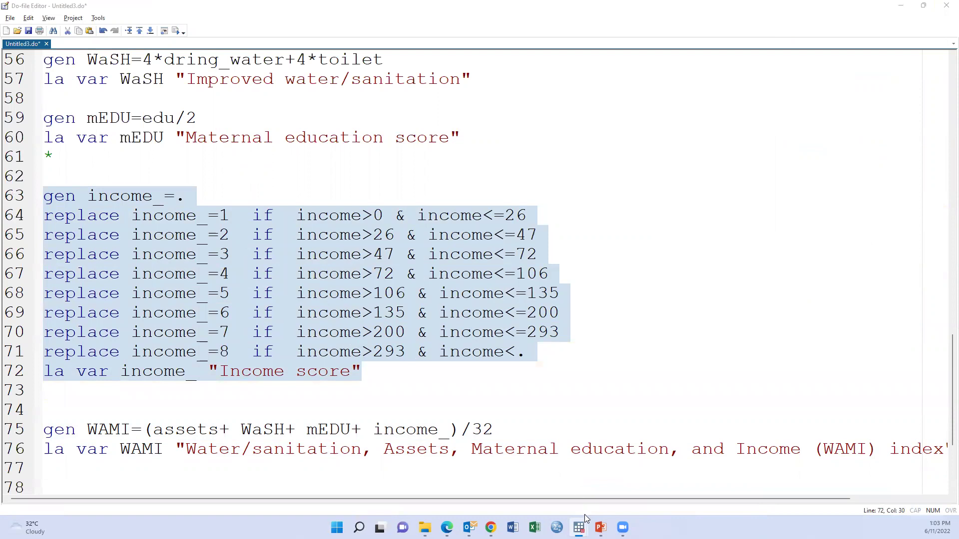
pyautogui.moveTo(582, 525)
pyautogui.click(480, 492)
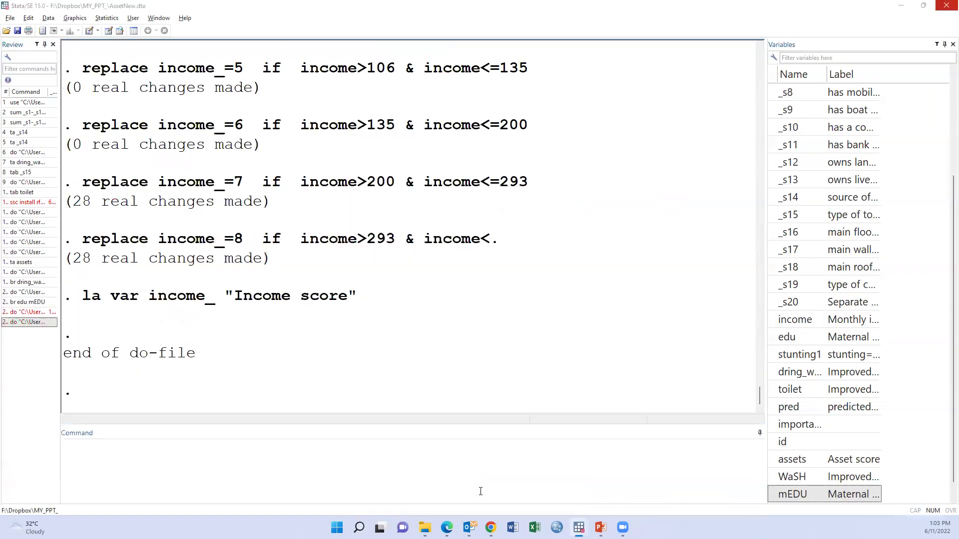
# Run the WAMI generation and label commands on do-file lines 75 and 76, and check their output in the results window.
pyautogui.moveTo(579, 527)
pyautogui.click(667, 495)
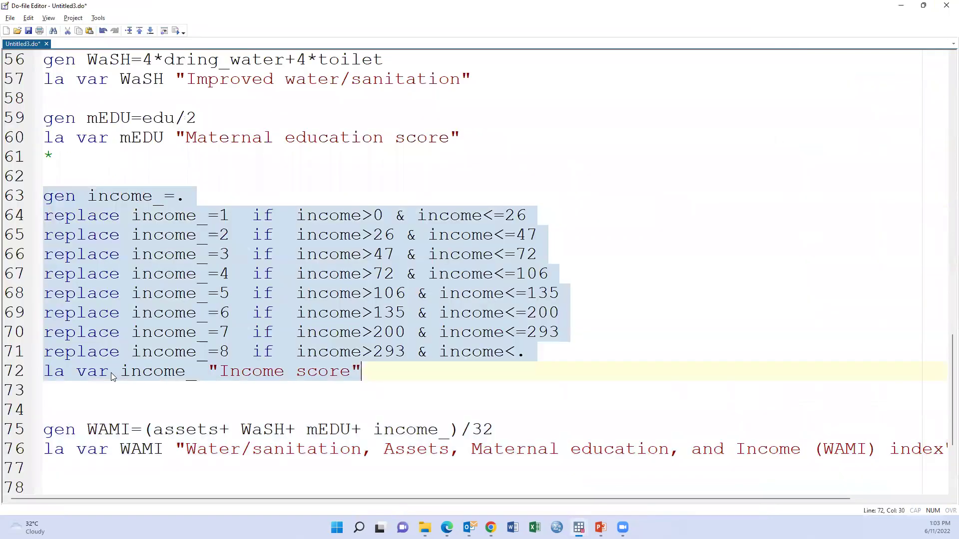
pyautogui.scroll(-2, 64, 424)
pyautogui.moveTo(44, 313); pyautogui.dragTo(45, 371)
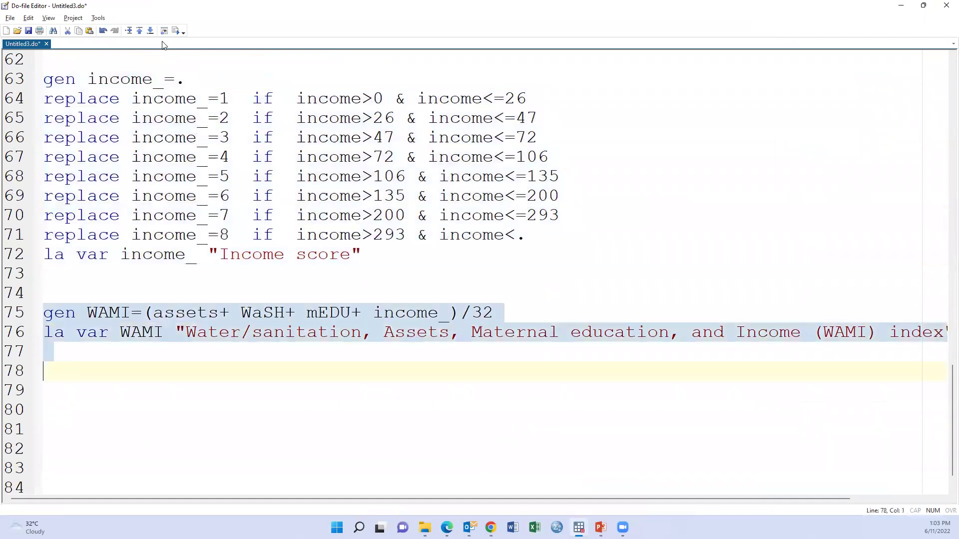
pyautogui.hotkey('shift', 'Up')
pyautogui.moveTo(579, 527)
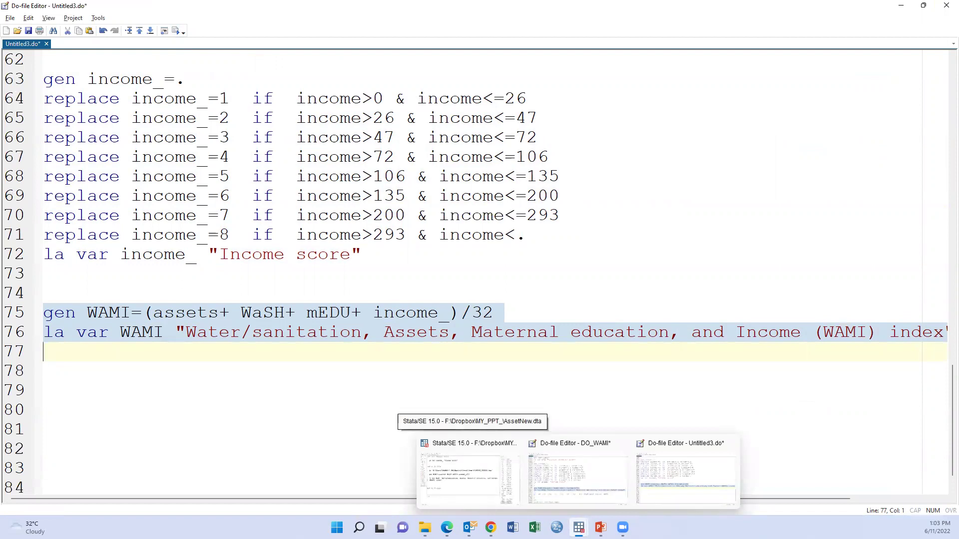
pyautogui.click(469, 473)
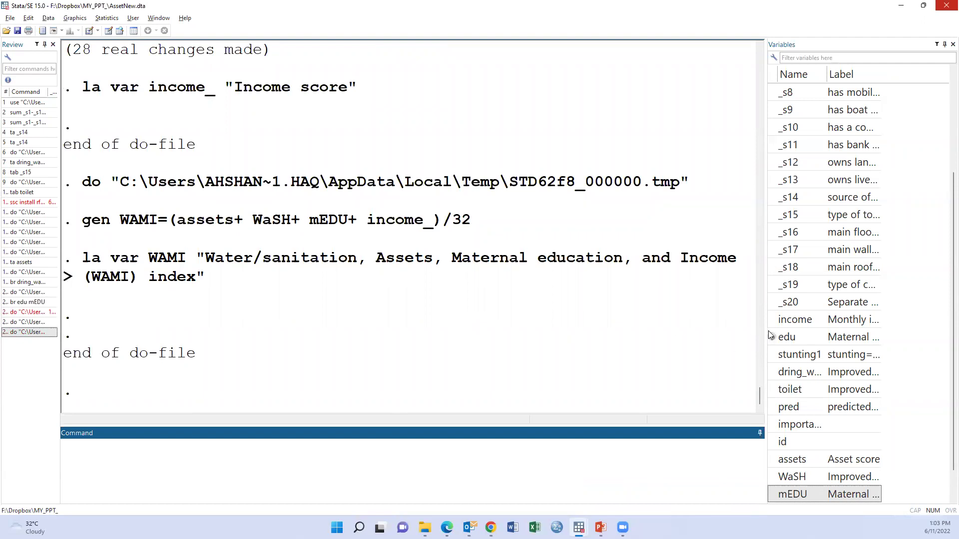
# Widen the list of dataset variables and look for the income_ and WAMI entries at its end.
pyautogui.moveTo(766, 332); pyautogui.dragTo(695, 332)
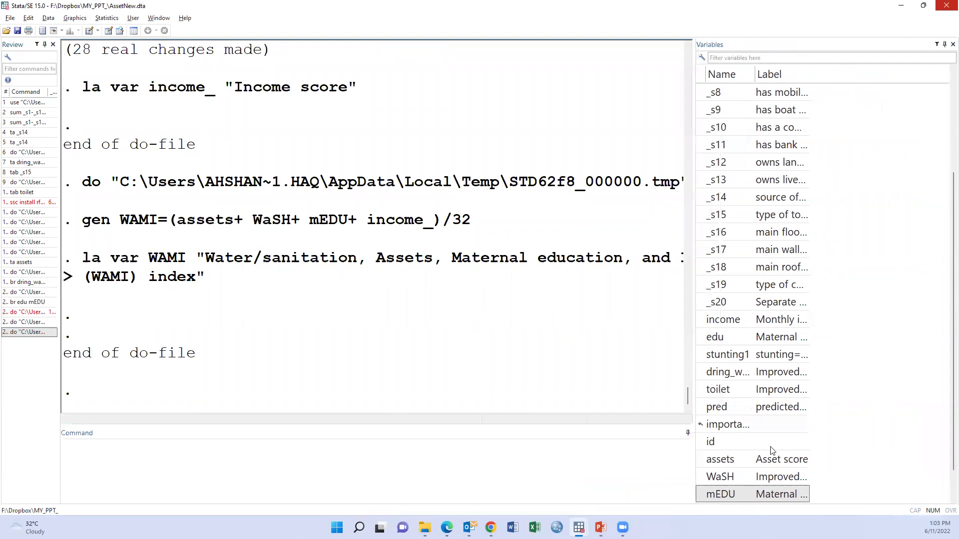
pyautogui.scroll(-1, 772, 450)
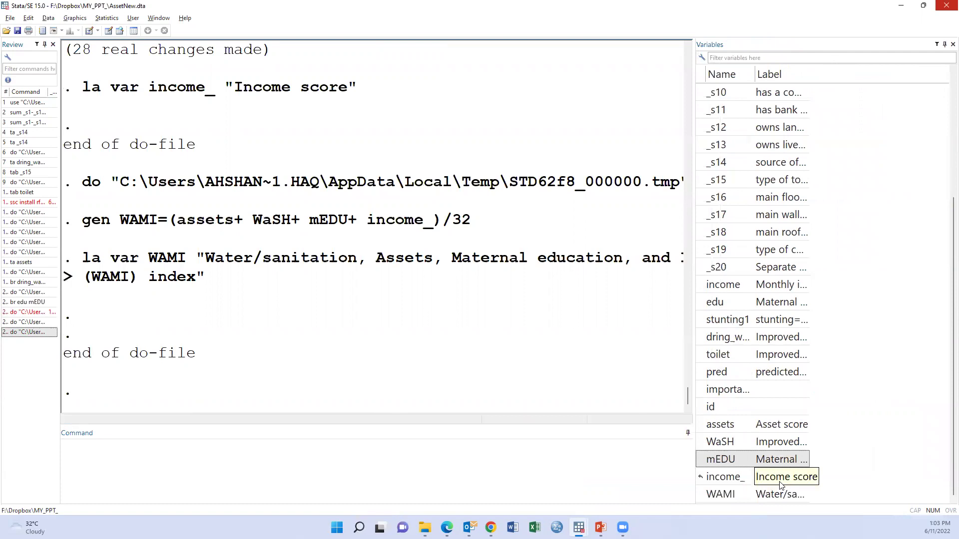
pyautogui.hotkey('alt', 'Tab')
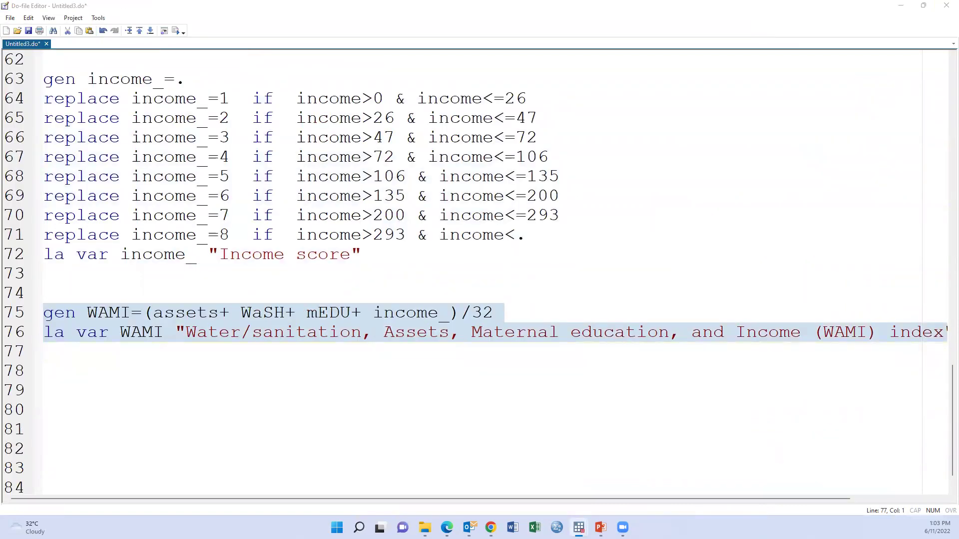
# On do-file line 78, add the command br _s4 _s11 _s20 _s3 _s10 _s6 _s12 _s13 WaSH mEDU income_ WAMI.
pyautogui.hotkey('alt', 'Tab')
pyautogui.press('Down')
pyautogui.write('br _s4 _s11 _s20  _s3  _s10  _s6  _s12  _s13  WaSH mEDU income_ WAMI')
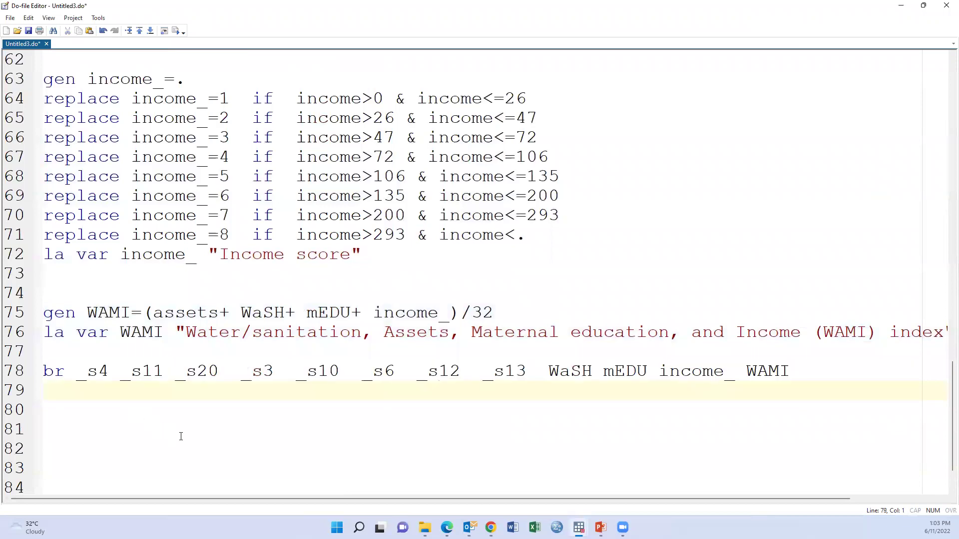
# Run the browse command on line 78 to open the asset variables, WaSH, mEDU, income_ and WAMI in the Data Editor.
pyautogui.moveTo(80, 372); pyautogui.dragTo(527, 373)
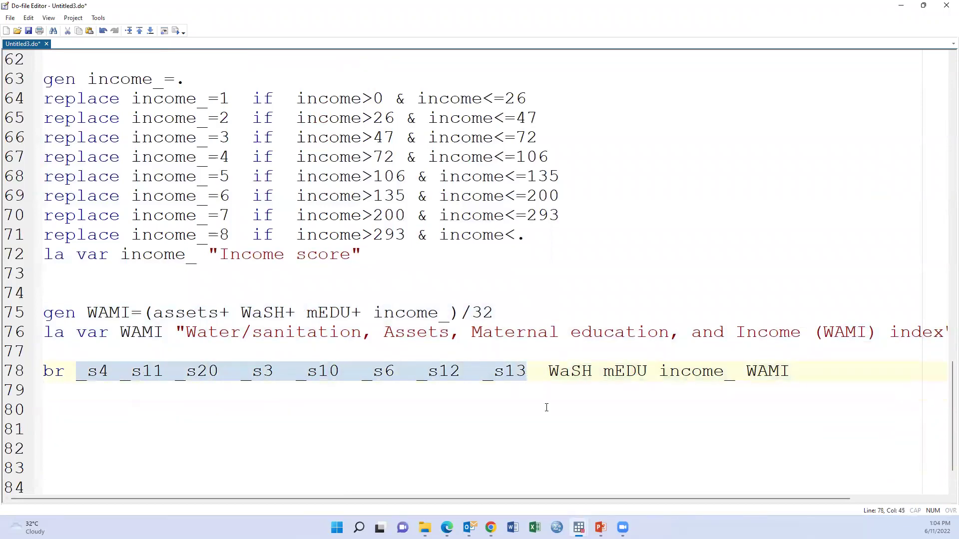
pyautogui.click(580, 372)
pyautogui.doubleClick(633, 378)
pyautogui.click(616, 391)
pyautogui.click(24, 383)
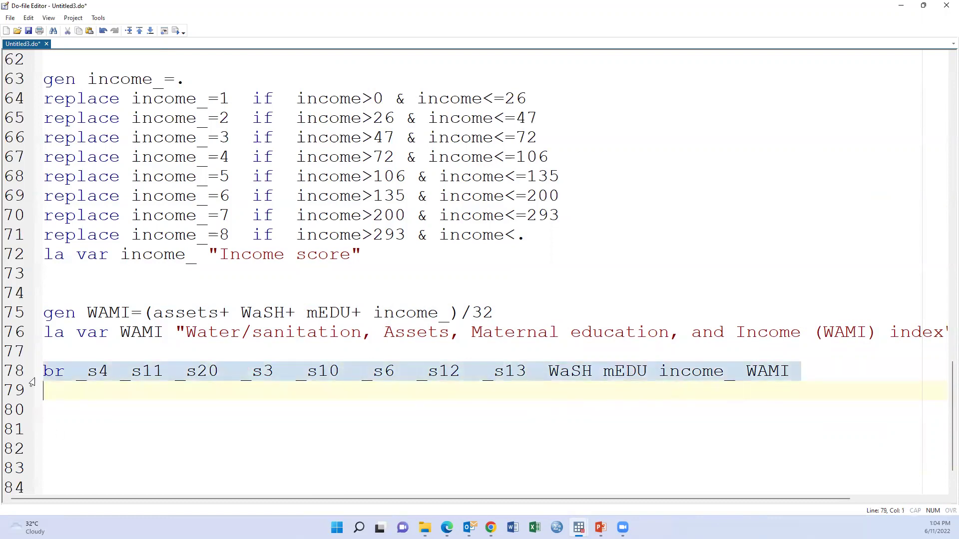
pyautogui.click(176, 31)
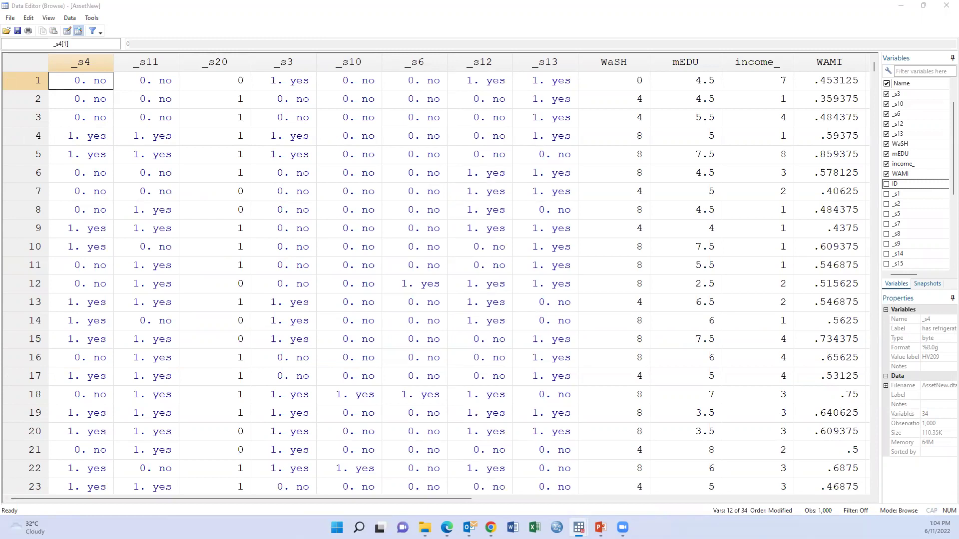
# Examine the eight asset variables and the WaSH scores in the first rows of the data table.
pyautogui.click(310, 203)
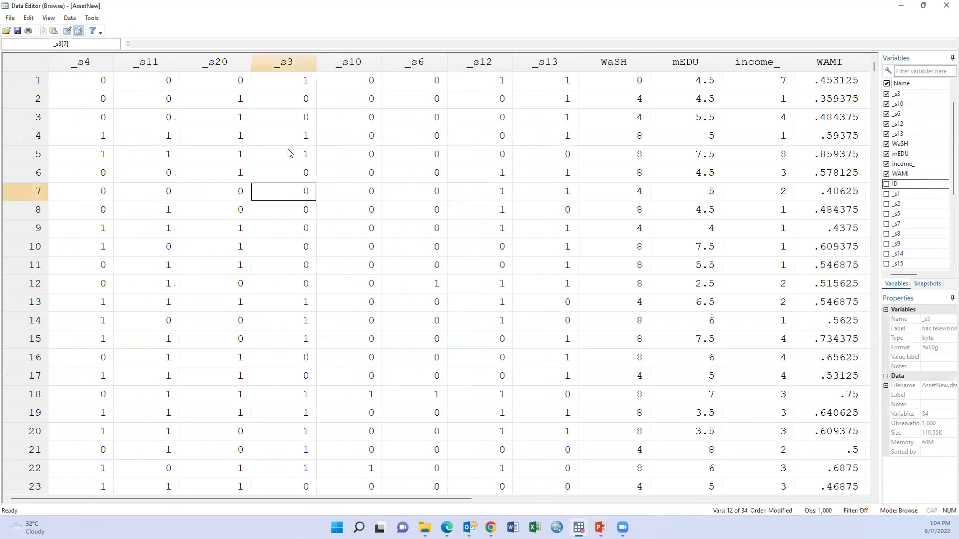
pyautogui.click(188, 210)
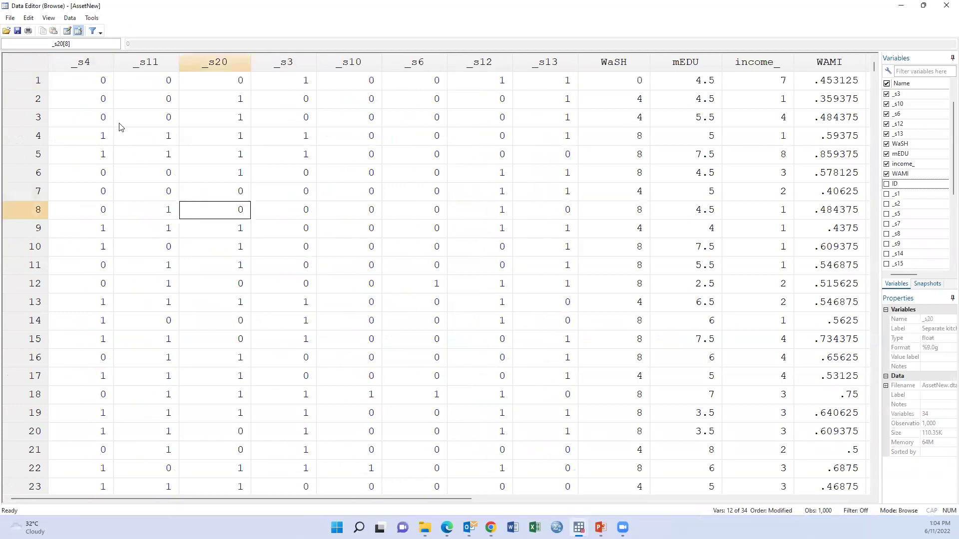
pyautogui.moveTo(99, 82); pyautogui.dragTo(531, 86)
pyautogui.click(630, 85)
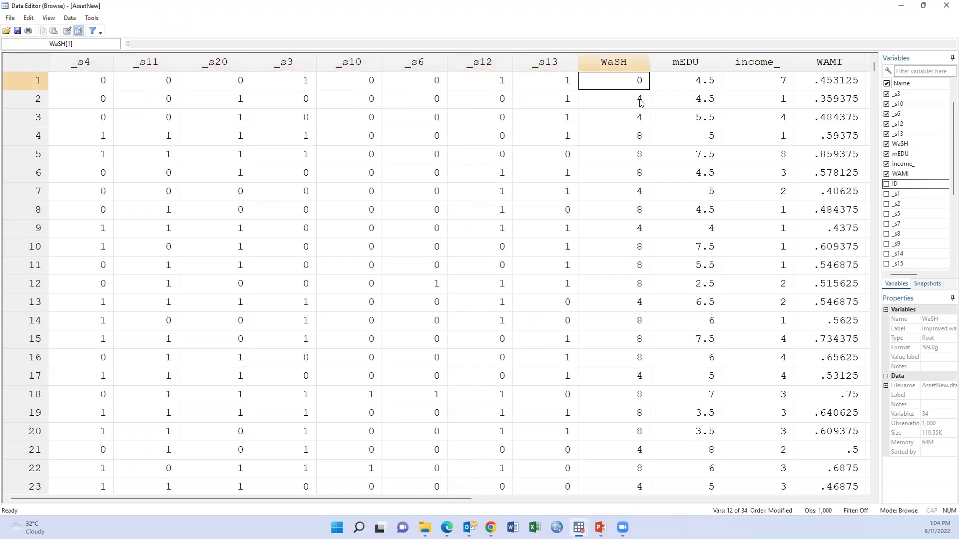
pyautogui.click(641, 101)
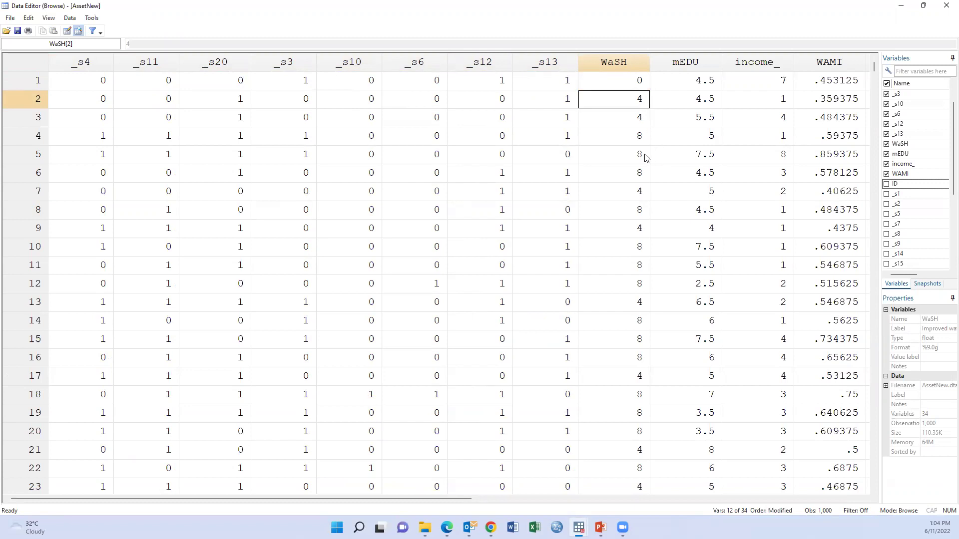
pyautogui.click(637, 140)
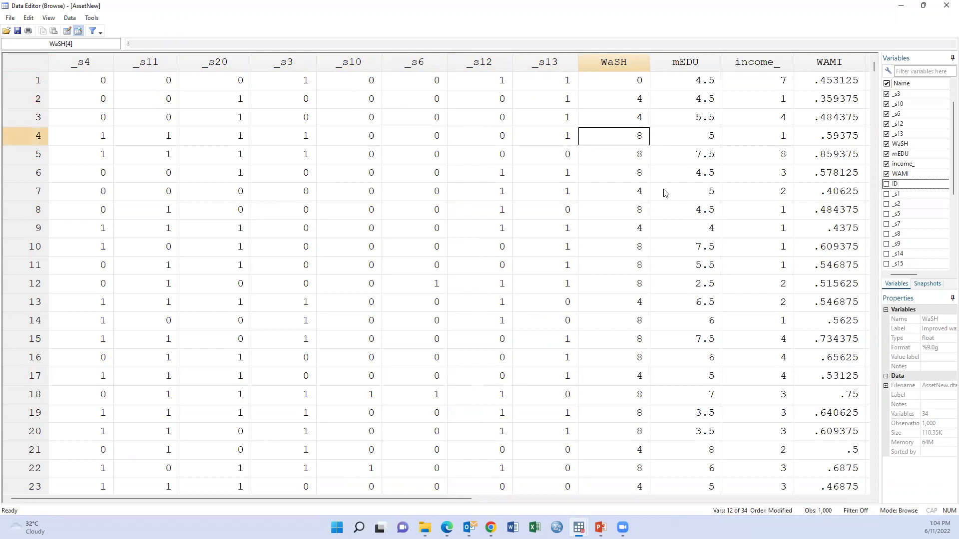
# Examine the mEDU, income_ and WAMI values in the data table, then close the Data Editor.
pyautogui.click(714, 136)
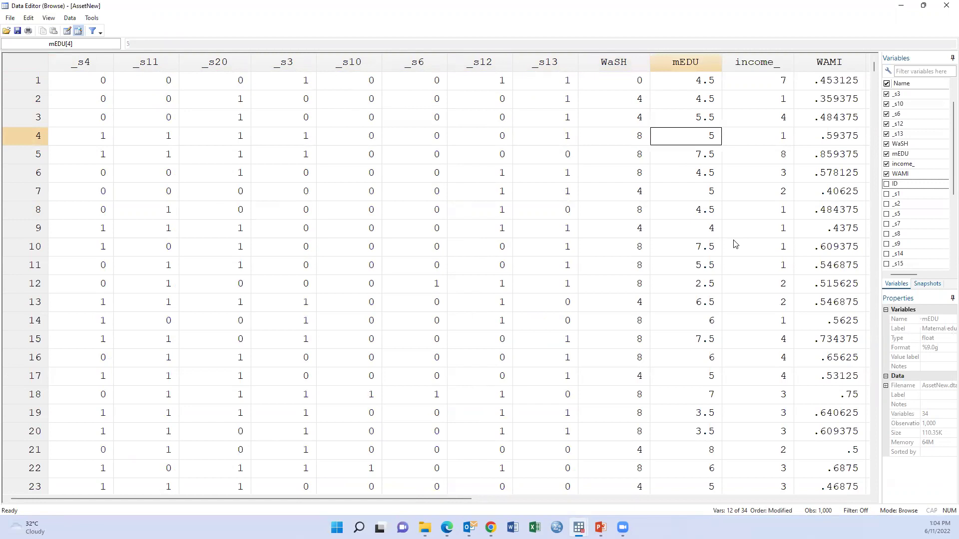
pyautogui.click(782, 136)
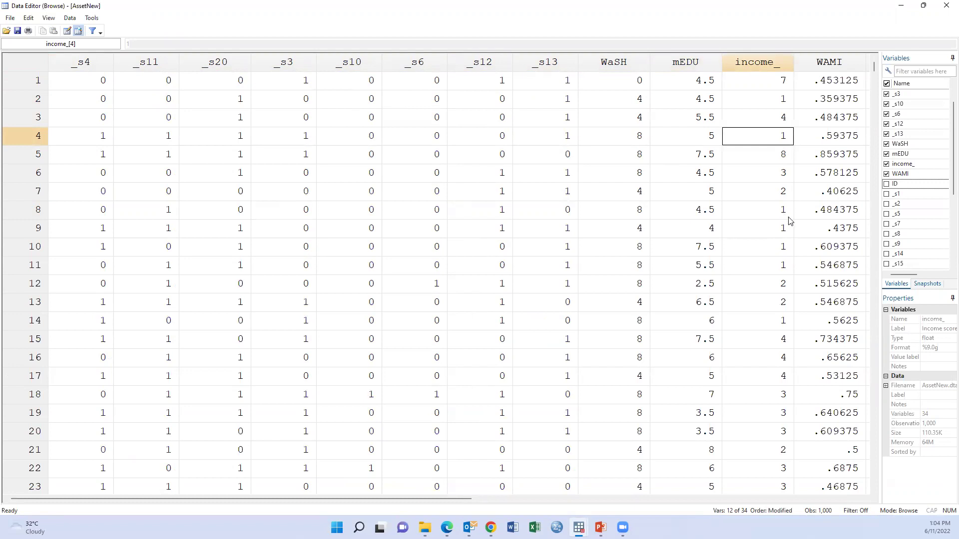
pyautogui.click(832, 141)
pyautogui.moveTo(464, 501); pyautogui.dragTo(537, 501)
pyautogui.moveTo(702, 81); pyautogui.dragTo(702, 192)
pyautogui.moveTo(693, 270); pyautogui.dragTo(717, 506)
pyautogui.click(946, 7)
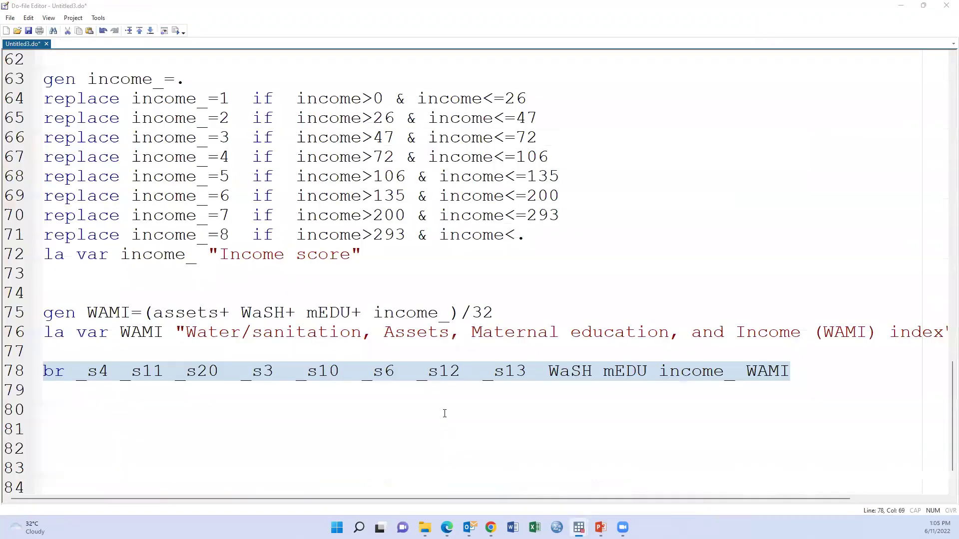
# Review the beginning of the do-file, from loading AssetNew.dta to the dring_water and toilet recodes.
pyautogui.click(444, 411)
pyautogui.scroll(20, 444, 411)
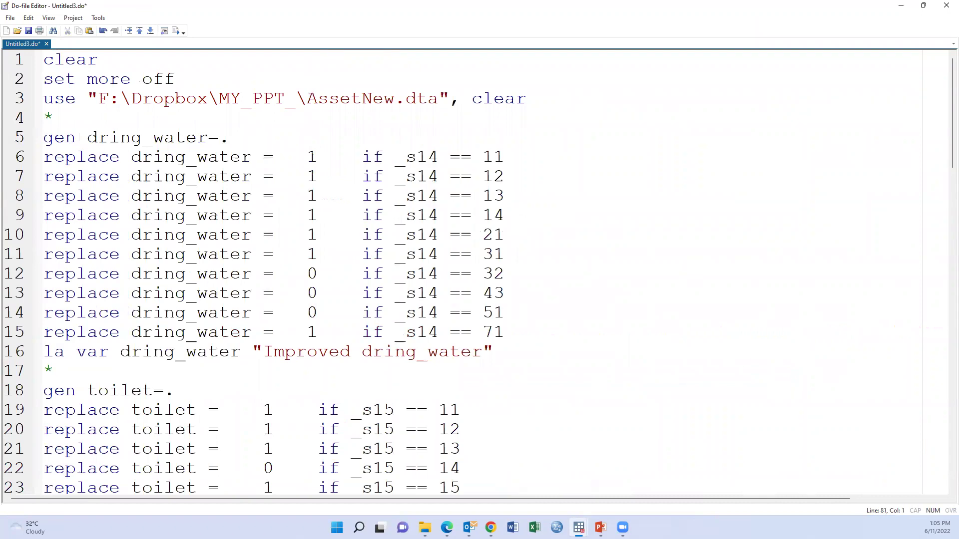
pyautogui.click(419, 402)
pyautogui.click(902, 6)
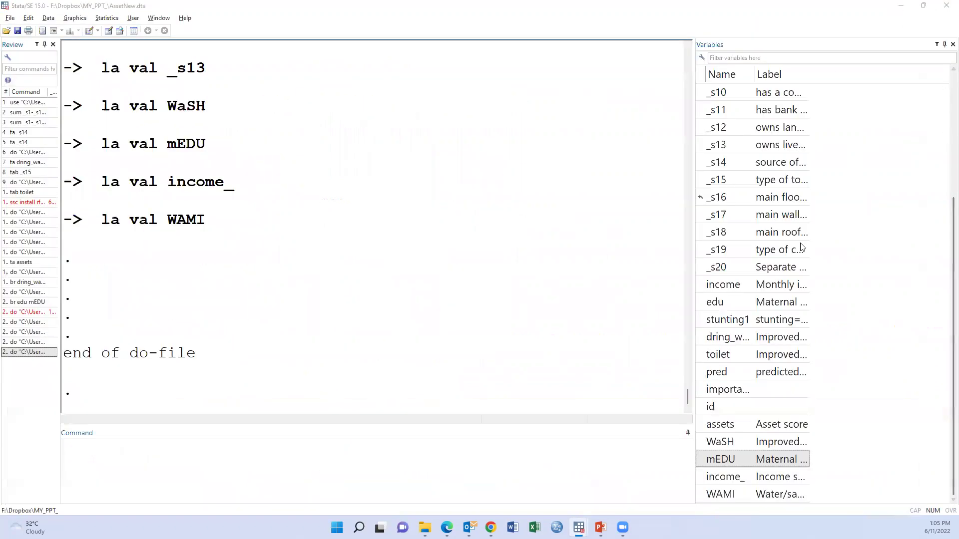
pyautogui.hotkey('ctrl', '9')
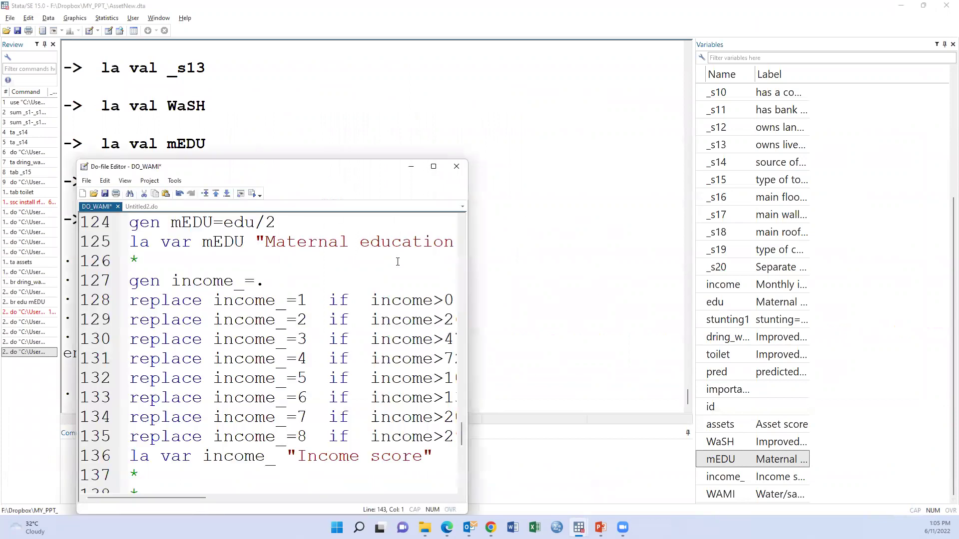
pyautogui.moveTo(435, 170)
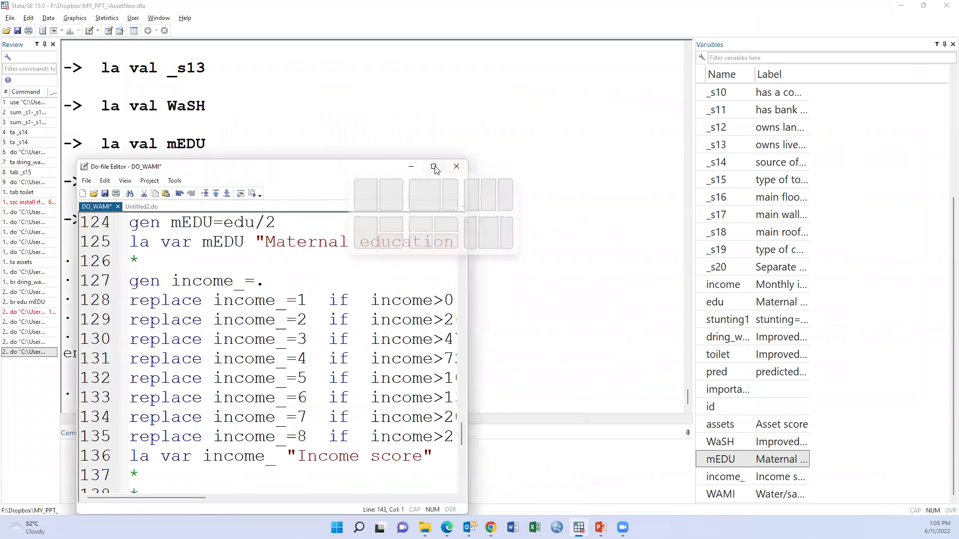
pyautogui.click(411, 167)
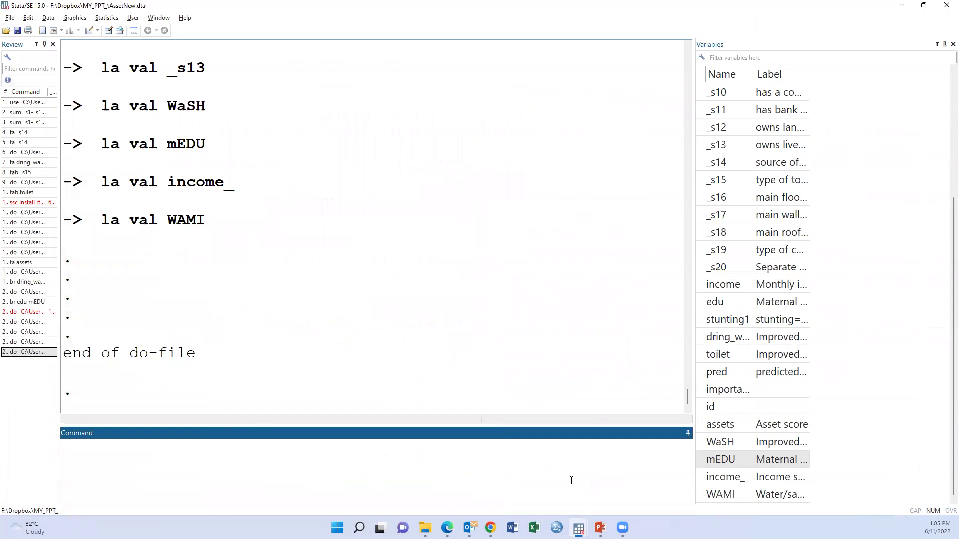
pyautogui.moveTo(578, 527)
pyautogui.click(574, 479)
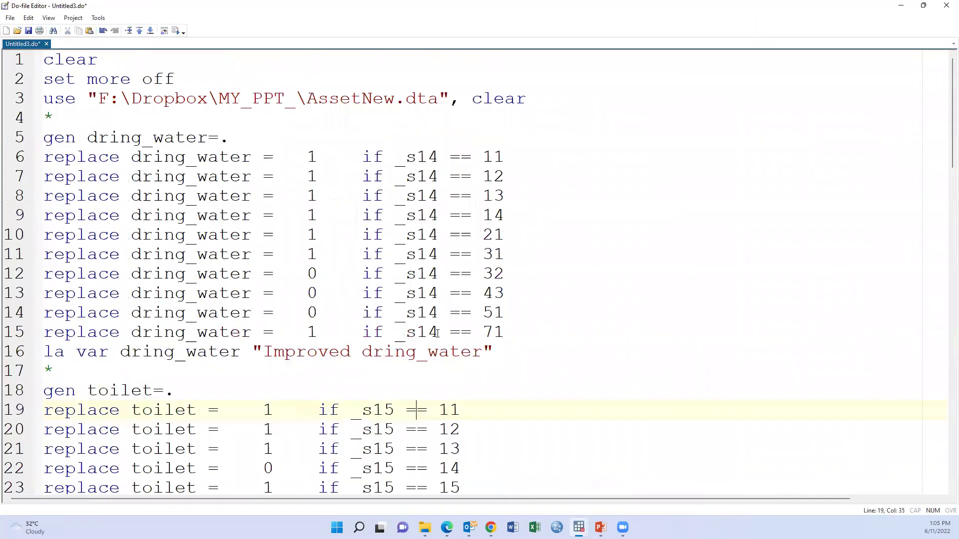
# Review the rest of the do-file through the WaSH, mEDU, income_ and WAMI commands to the browse command on line 78.
pyautogui.scroll(-13, 444, 344)
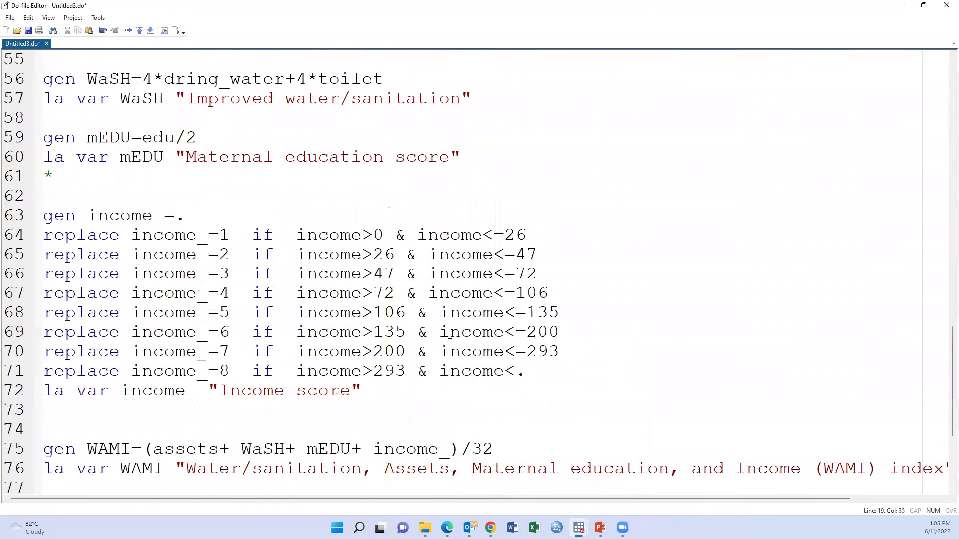
pyautogui.scroll(-4, 449, 344)
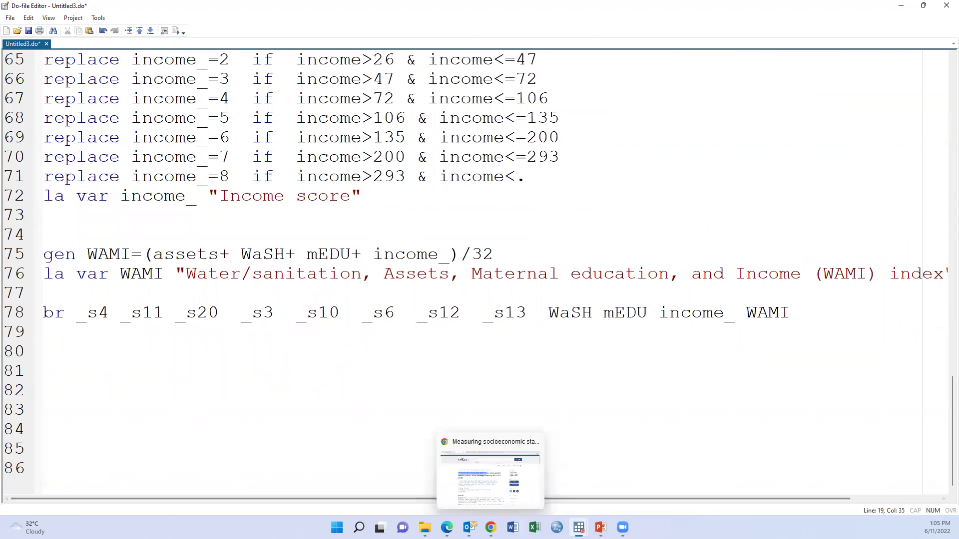
pyautogui.moveTo(623, 528)
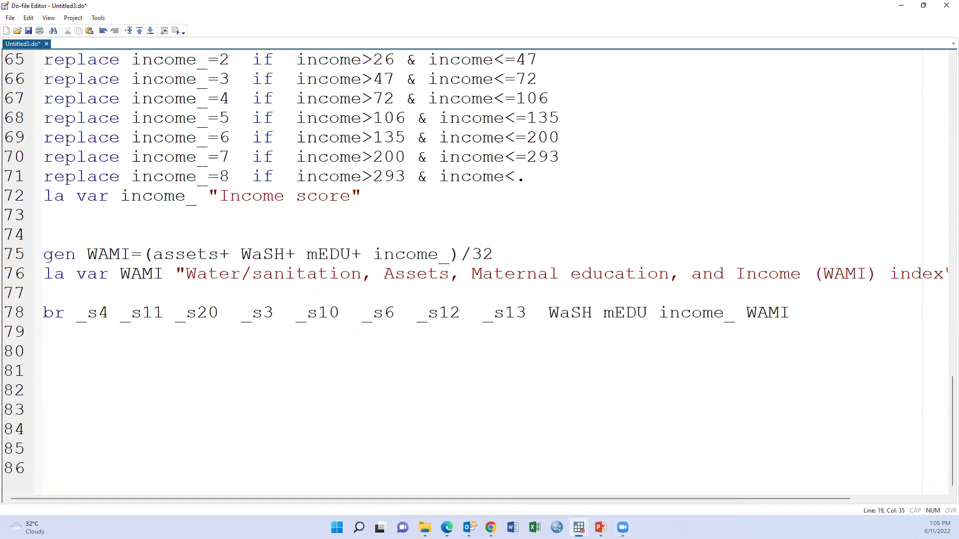